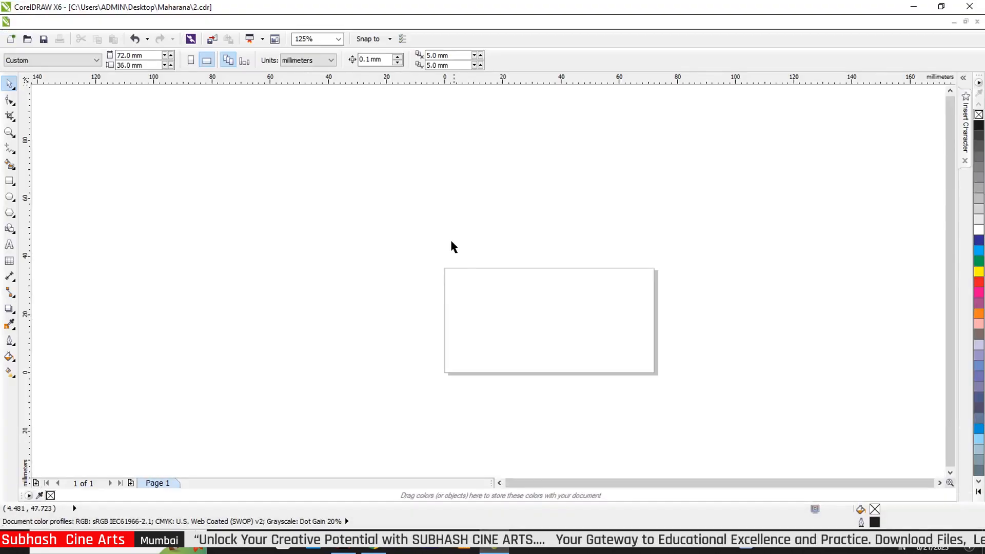
Set the page dimensions to 72 mm wide by 36 mm high
click(130, 54)
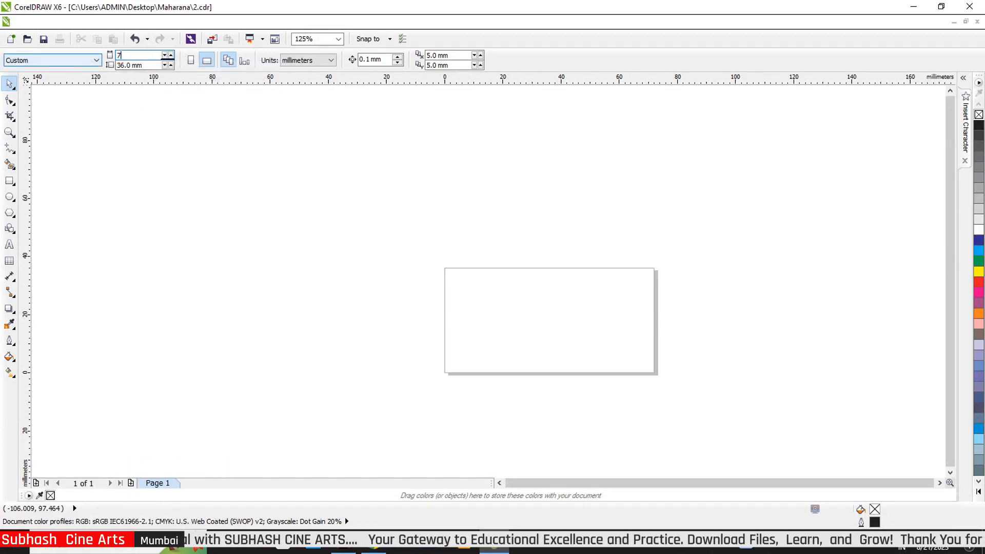
text(72)
click(126, 65)
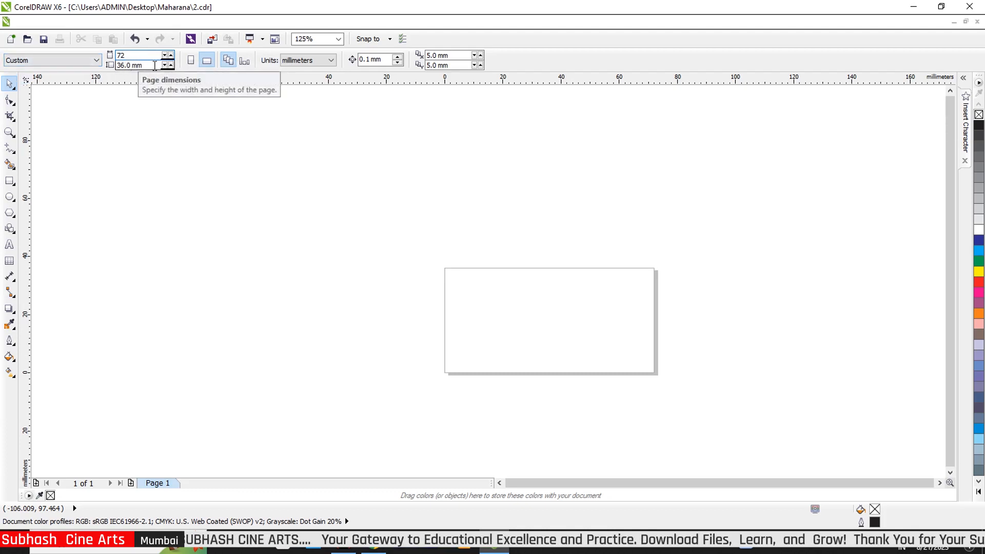
text(3)
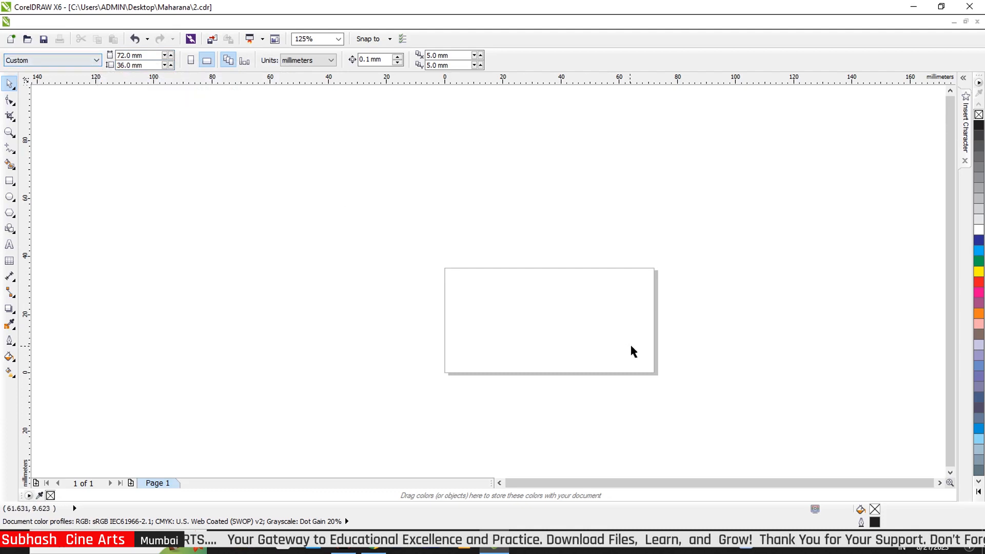
Import background file 1 from the Desktop's Maharana folder and place it about 53 × 27 mm on the page
scroll(630, 343, up, 2)
scroll(534, 281, down, 1)
scroll(450, 295, up, 2)
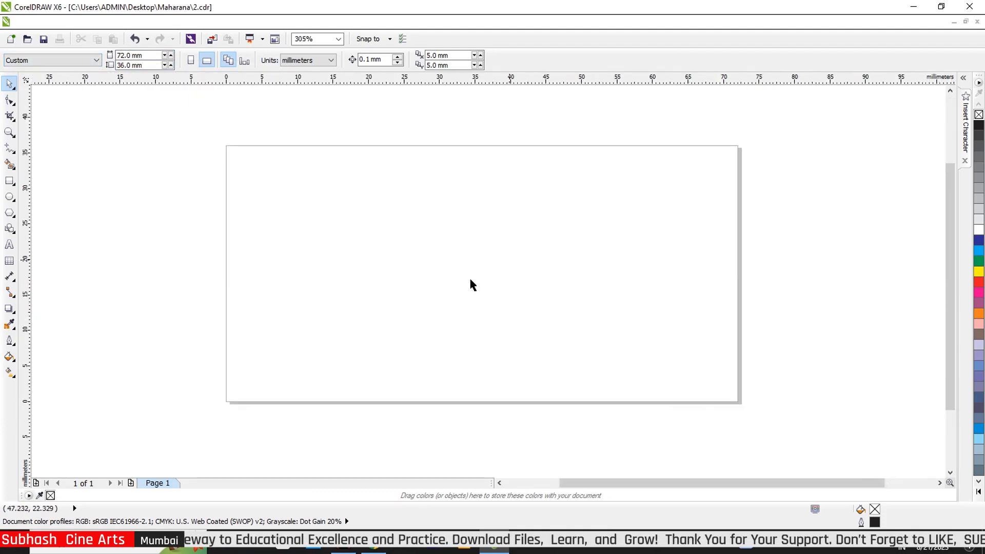
click(214, 41)
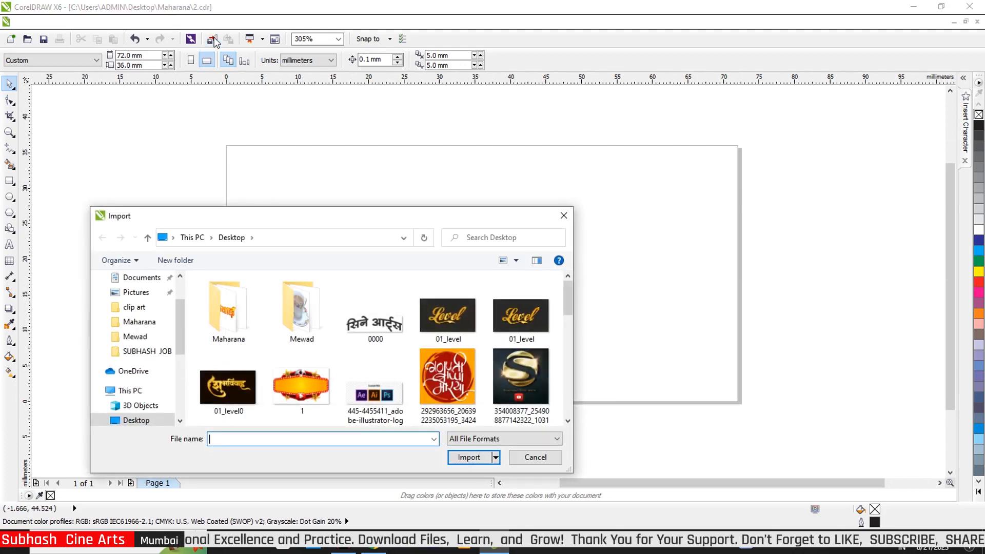
double_click(236, 303)
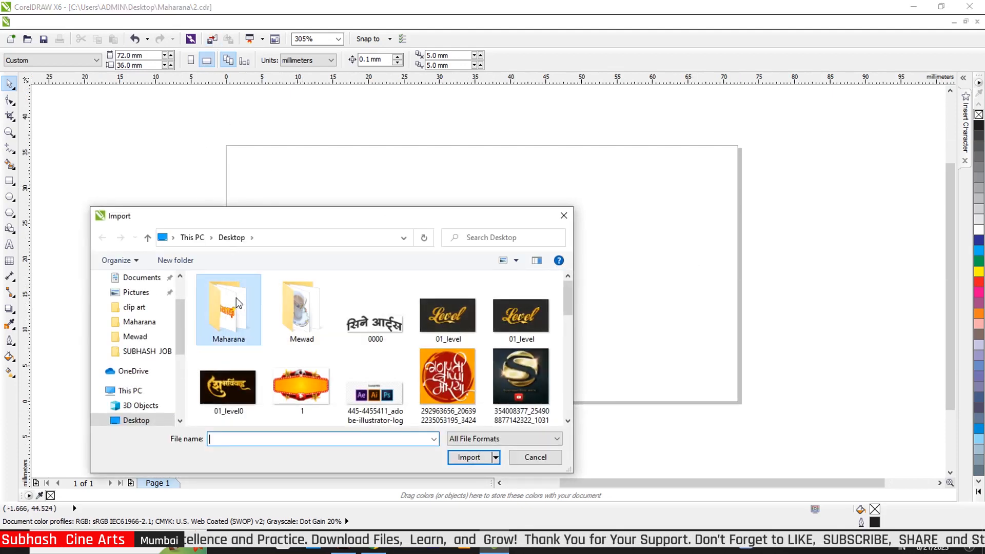
click(503, 260)
click(502, 261)
click(503, 261)
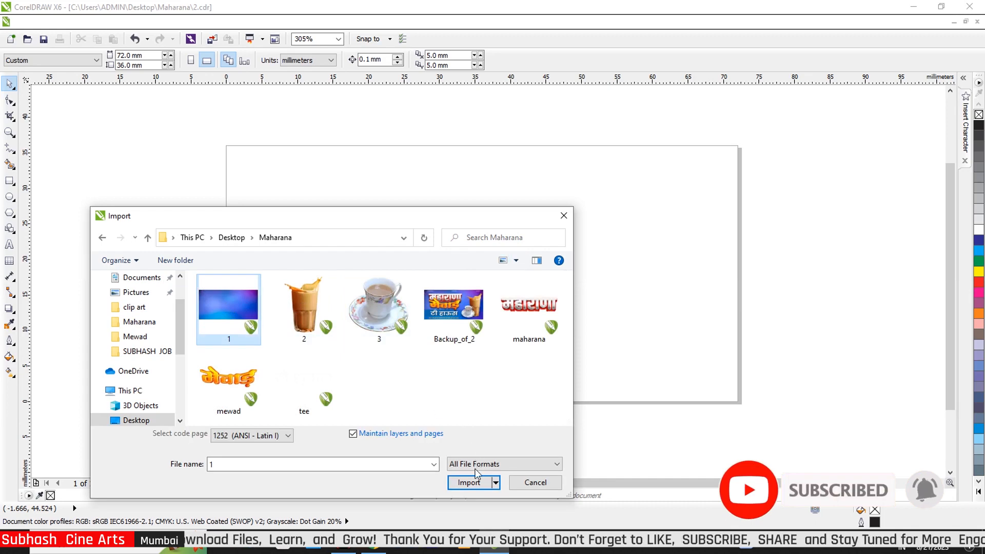
click(469, 480)
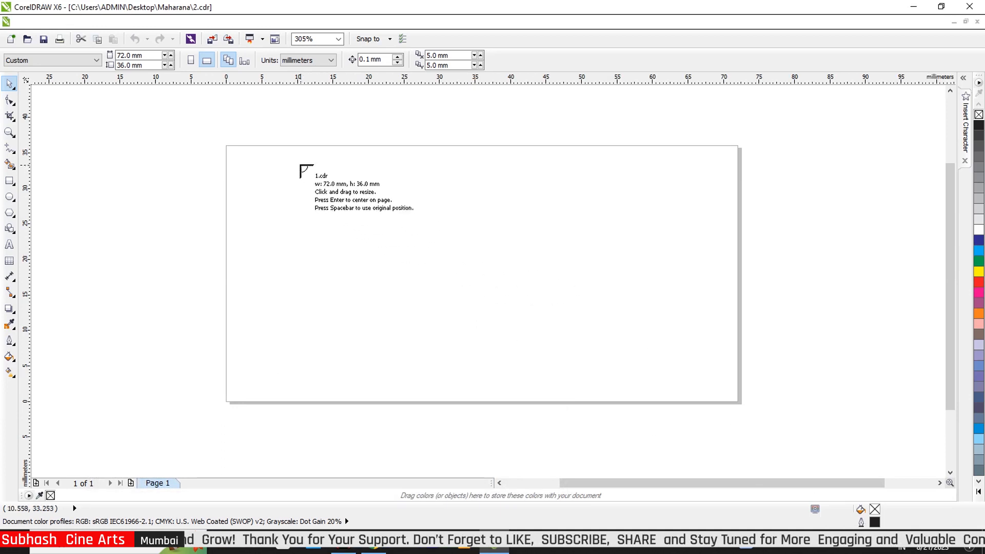
drag(299, 165, 667, 384)
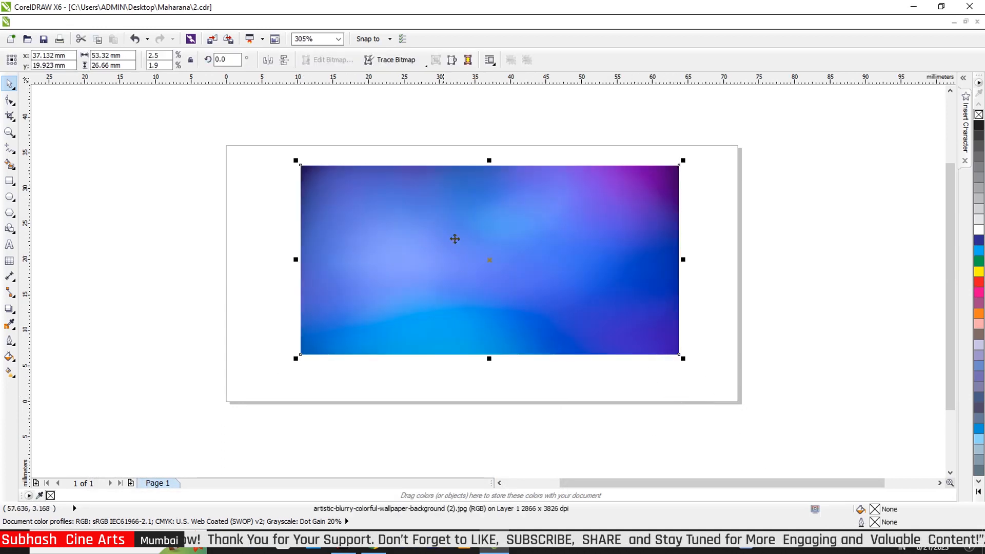
Resize the blue background image to 72 × 36 mm and centre it on the page
click(124, 57)
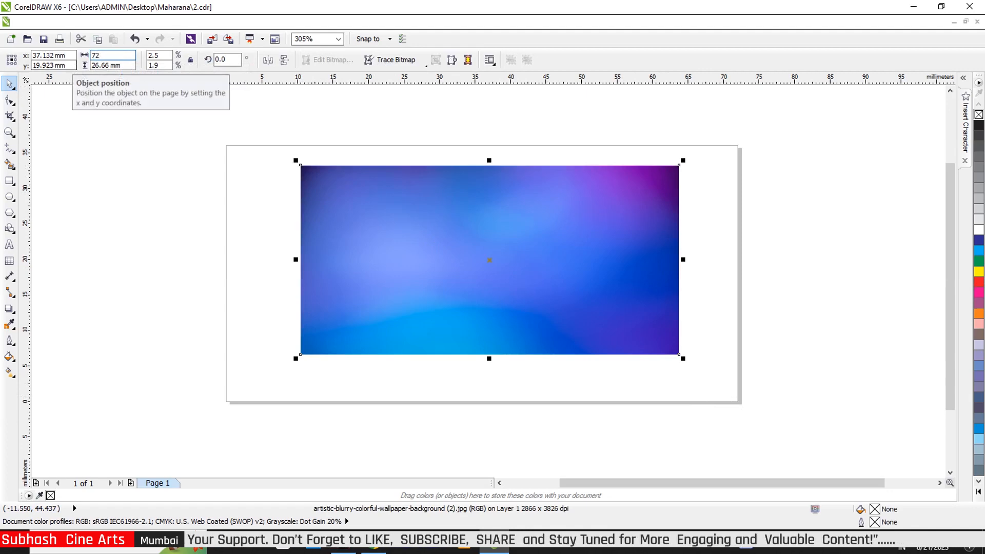
key(Tab)
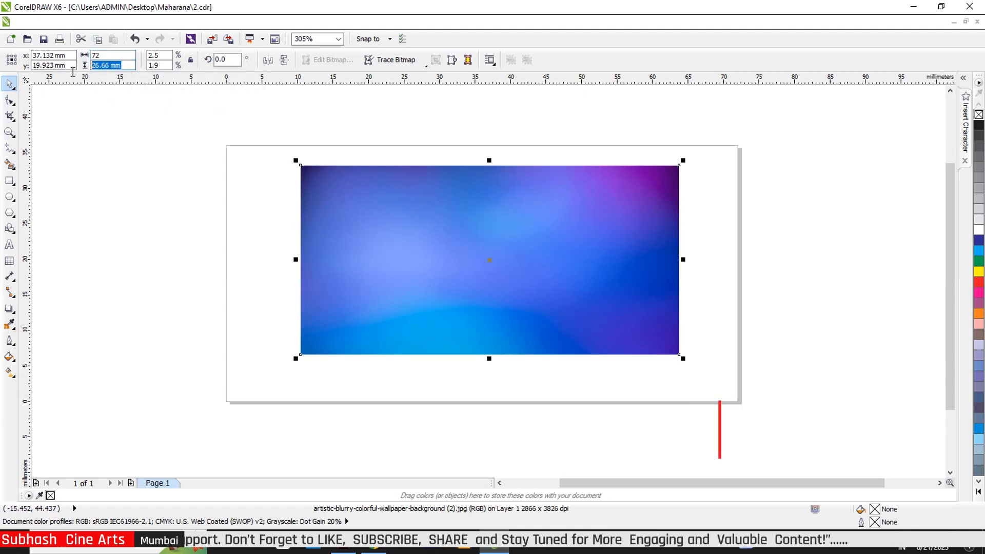
text(36)
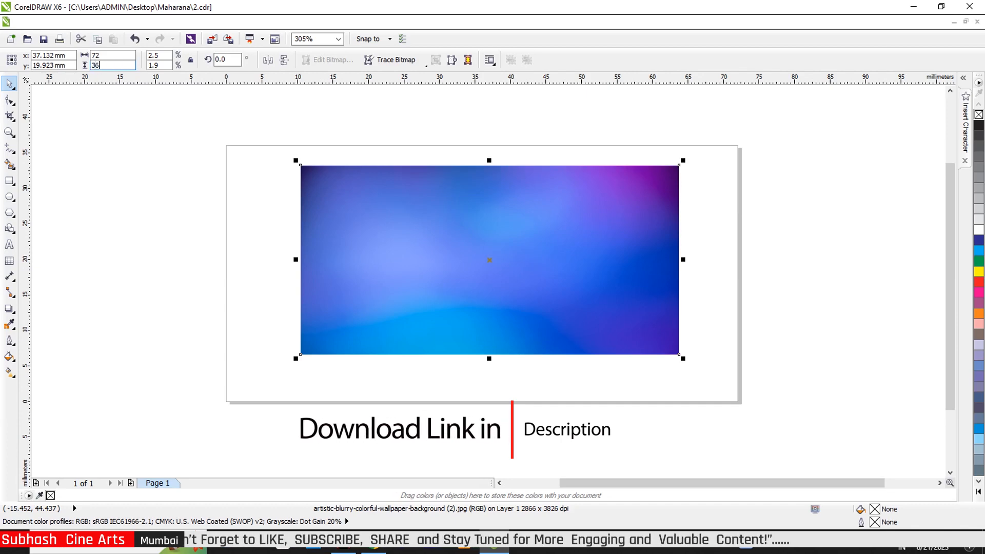
key(Return)
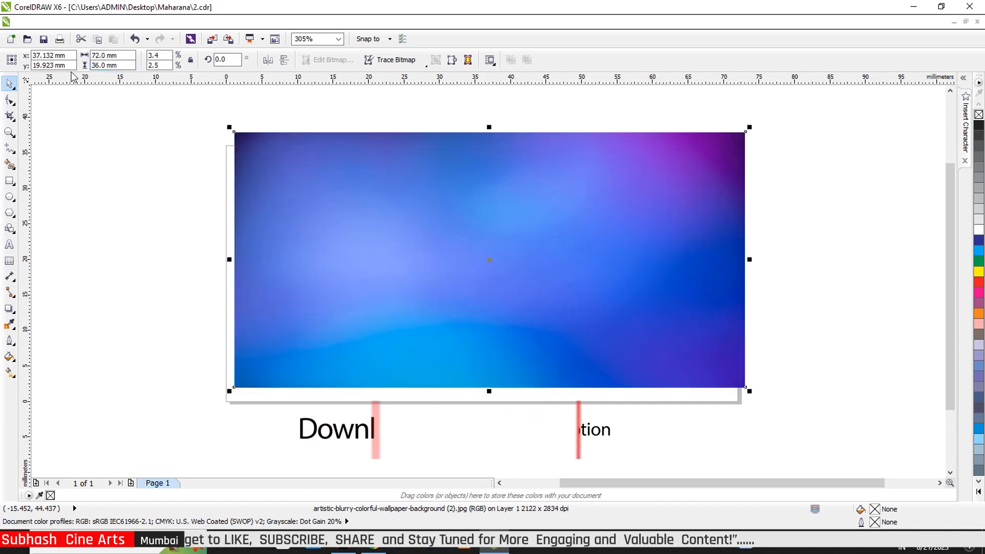
key(p)
Import tea glass file 2 and place it about 15 × 23 mm in the background's lower-right area
scroll(620, 277, down, 2)
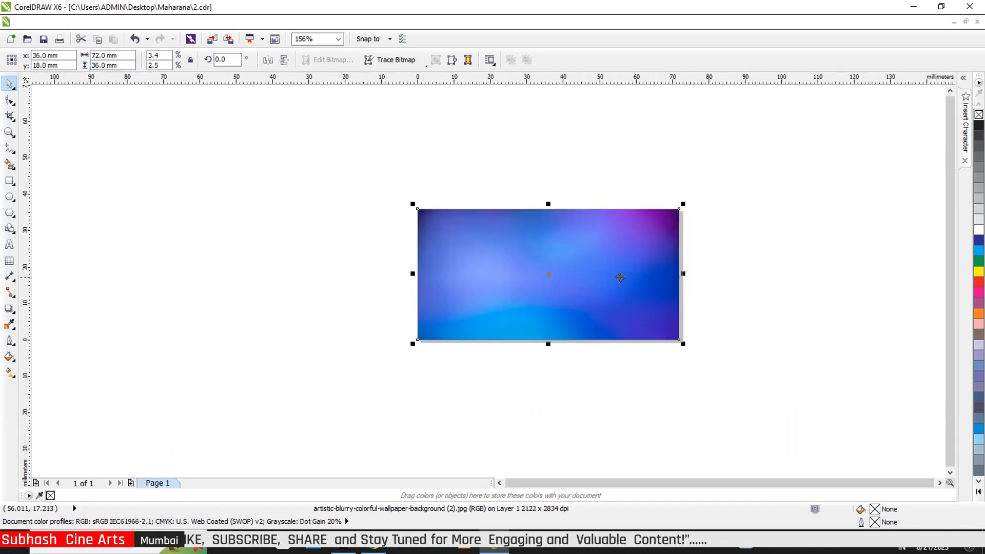
scroll(582, 257, up, 1)
scroll(582, 257, up, 1)
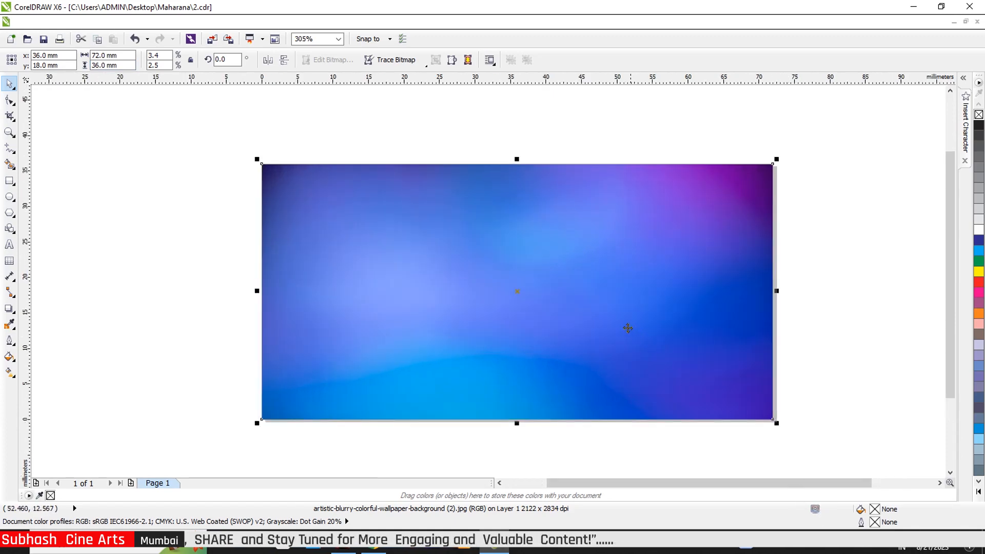
scroll(622, 326, down, 1)
scroll(620, 321, up, 2)
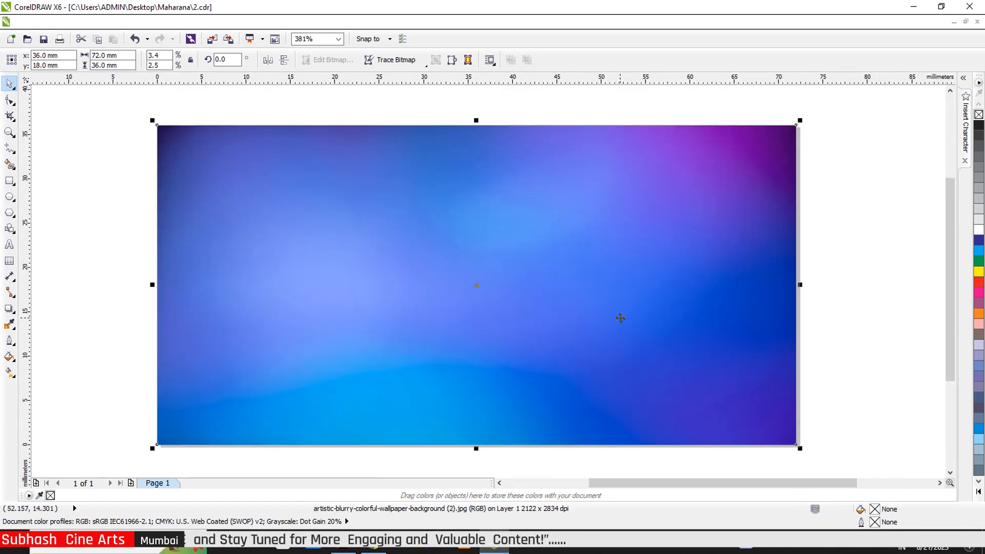
click(212, 40)
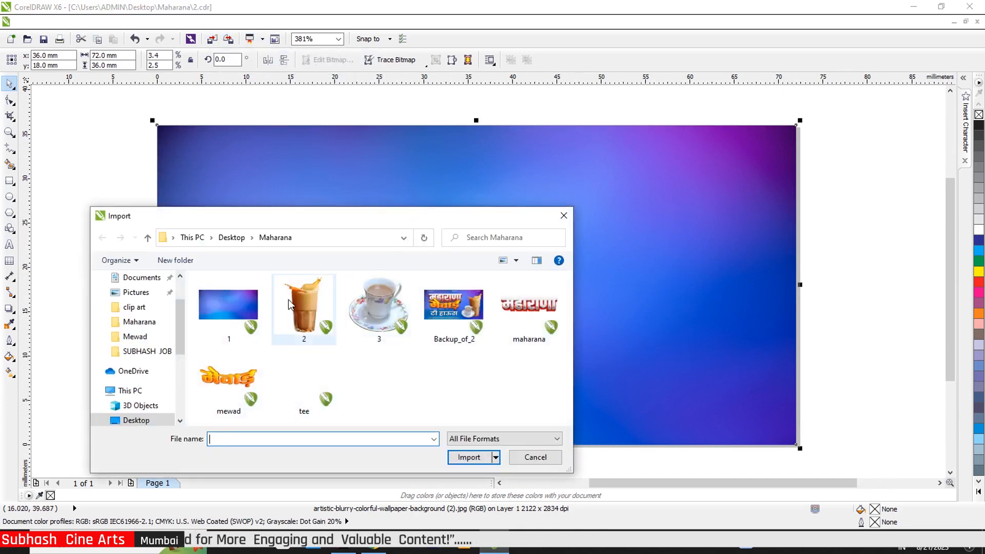
click(308, 306)
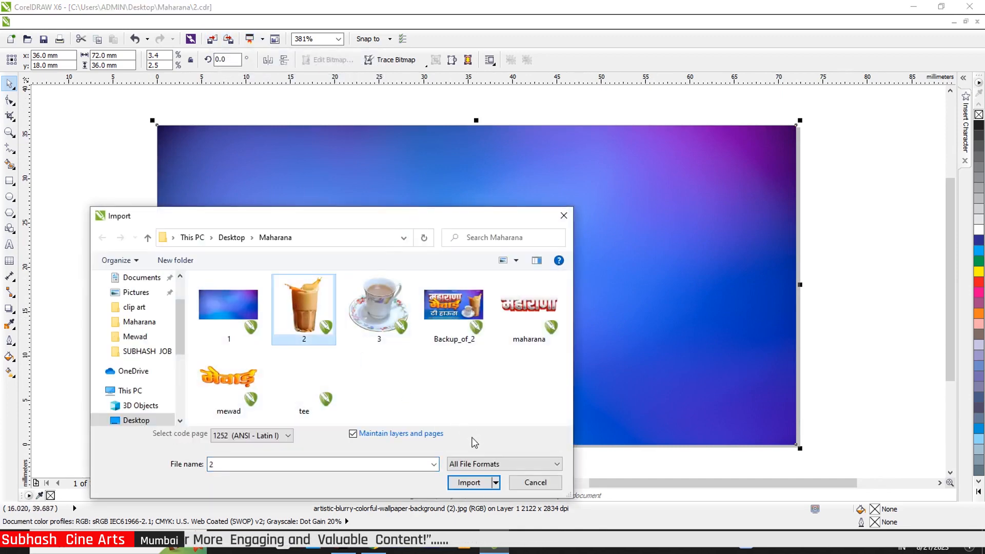
click(468, 483)
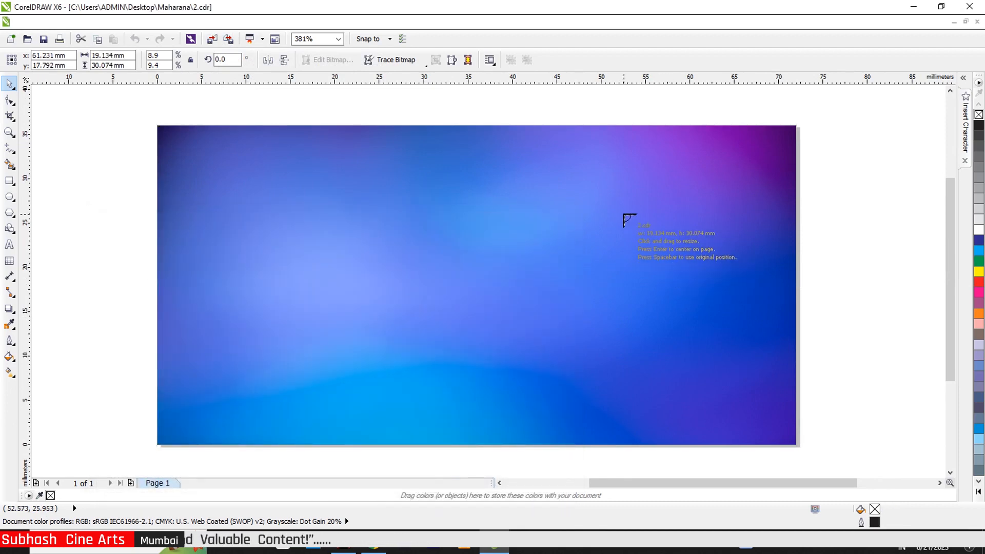
drag(620, 211, 782, 413)
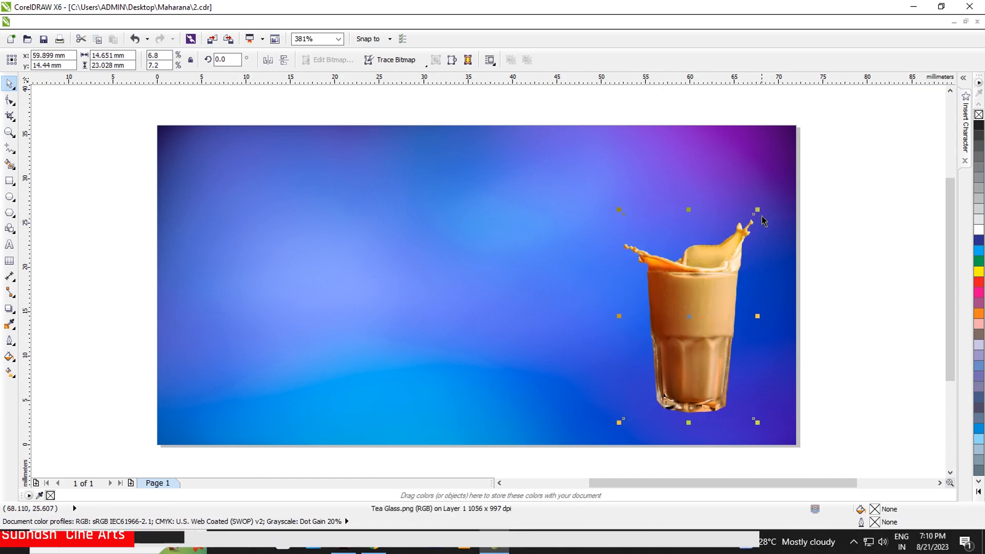
Enlarge the tea glass to about 19.6 × 30.9 mm and nudge it slightly down at the background's right side
drag(754, 212, 790, 160)
drag(620, 161, 606, 139)
scroll(710, 172, down, 3)
scroll(678, 255, up, 2)
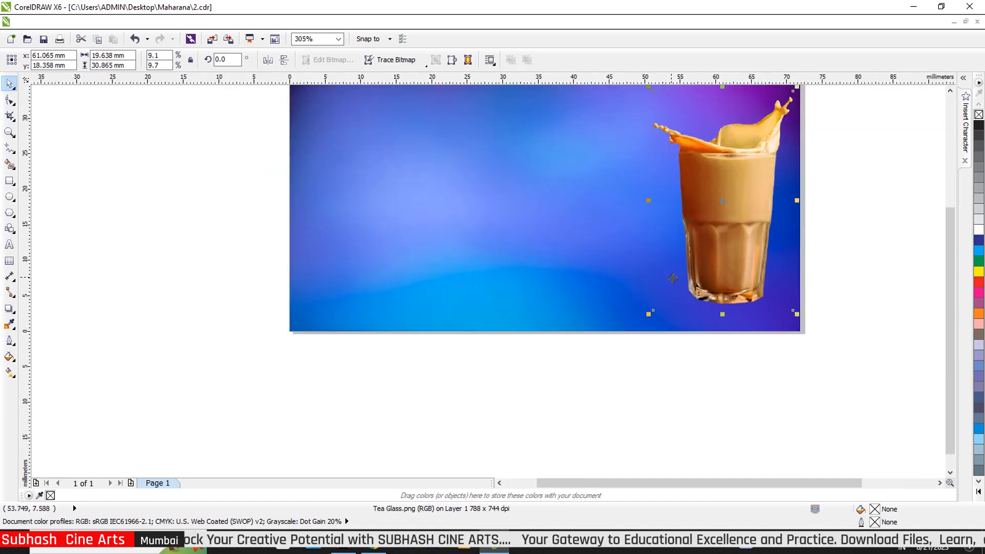
drag(728, 248, 729, 251)
Import cup-and-saucer file 3 and place it about 16.8 × 15.5 mm in front of the tea glass
scroll(723, 266, down, 3)
scroll(704, 218, up, 2)
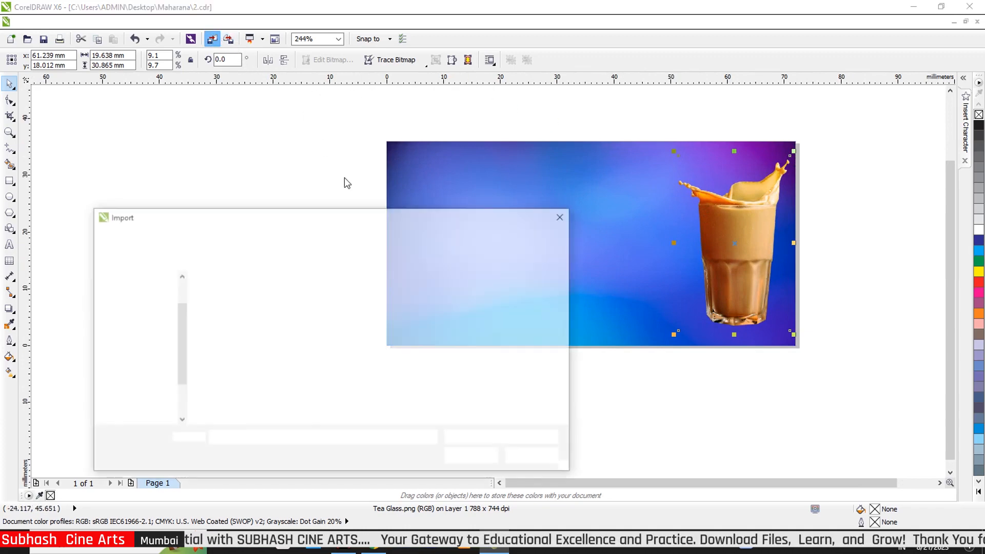
click(408, 336)
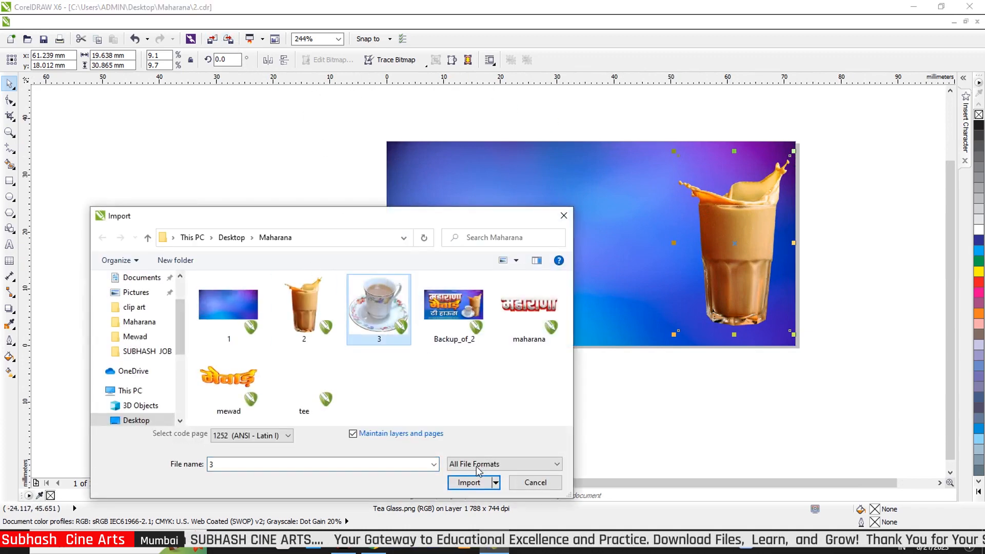
click(469, 457)
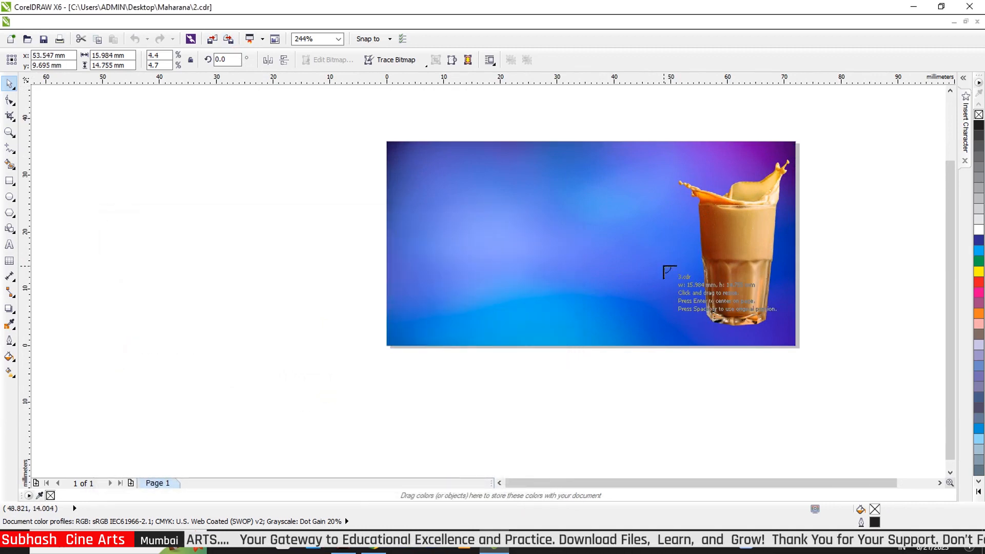
drag(642, 234, 735, 334)
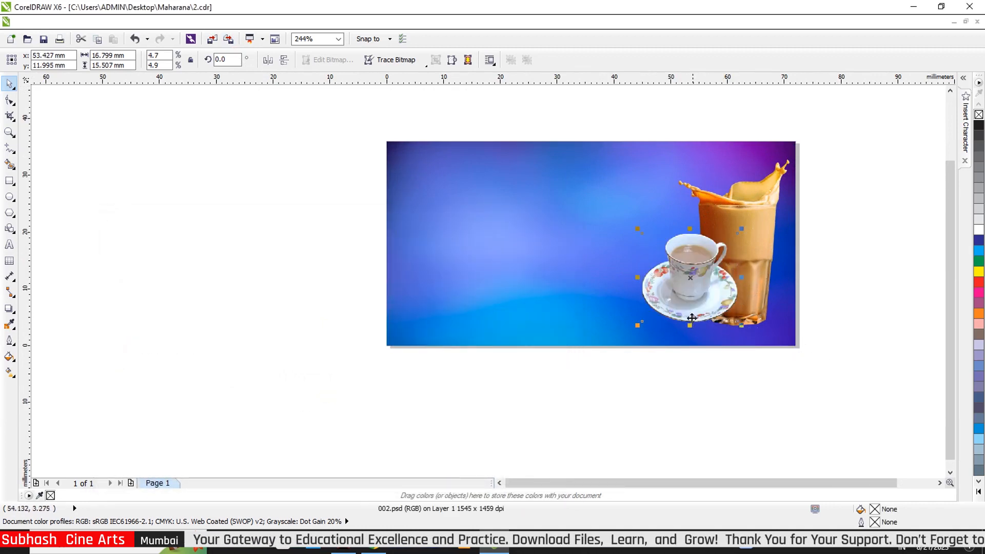
Move the cup and saucer down so it sits just below the base of the tea glass
scroll(688, 301, up, 2)
drag(711, 290, 710, 328)
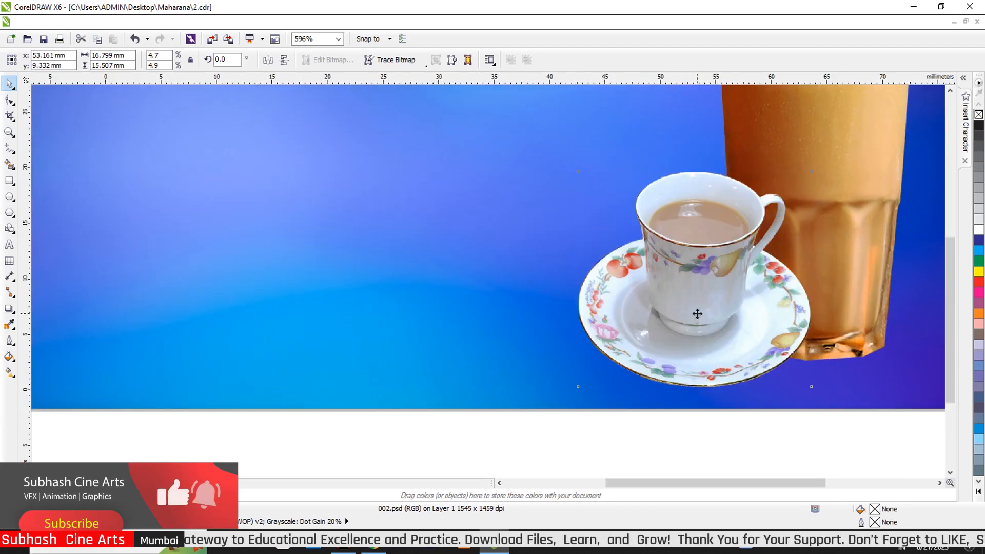
scroll(713, 333, down, 2)
scroll(618, 209, up, 2)
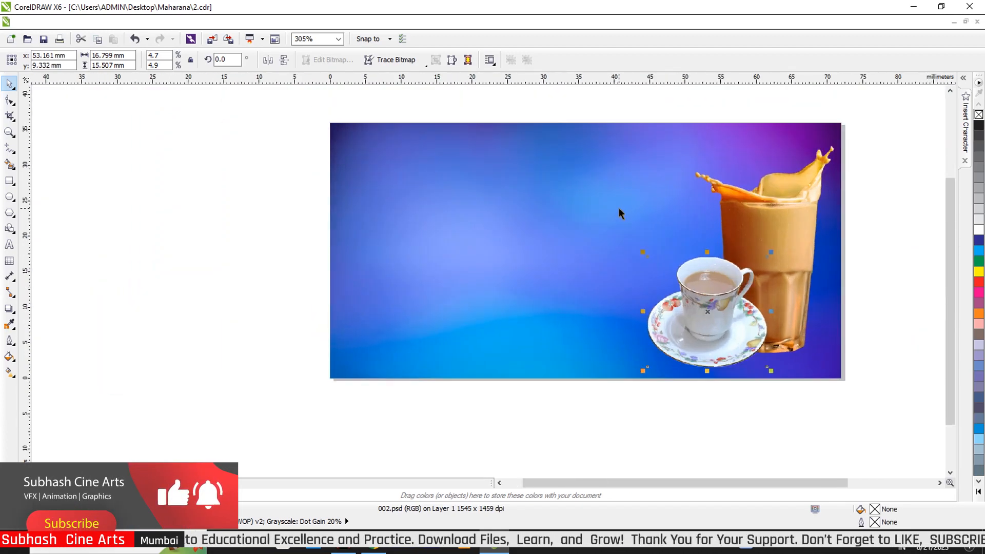
scroll(618, 209, down, 1)
scroll(617, 208, down, 1)
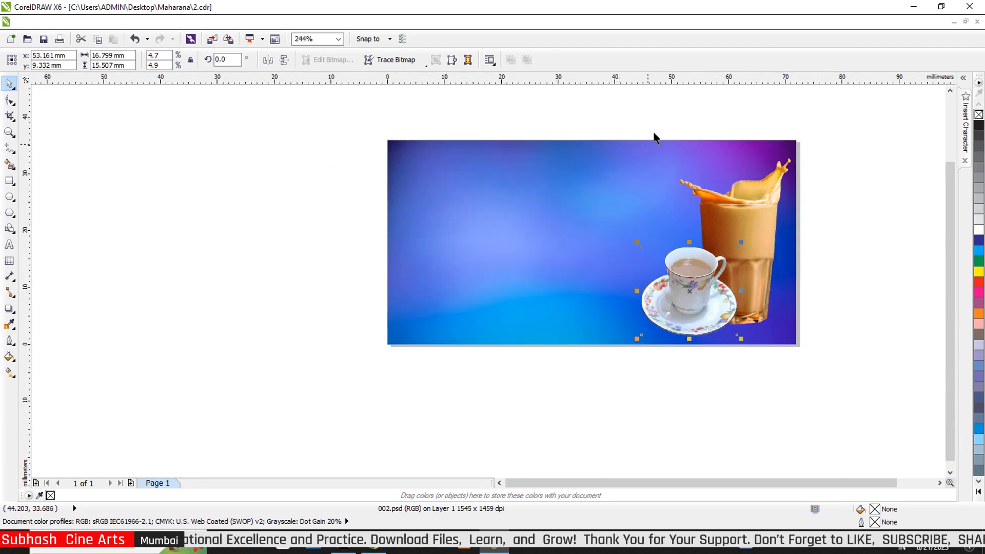
Import the maharana title file and place it about 34 × 10 mm on the background's upper left
scroll(664, 110, up, 1)
click(293, 88)
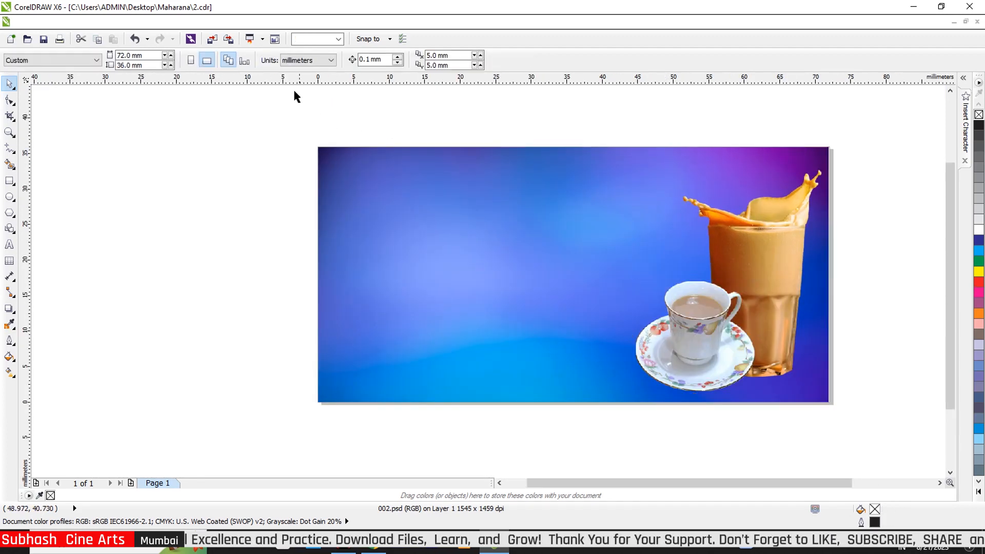
click(212, 38)
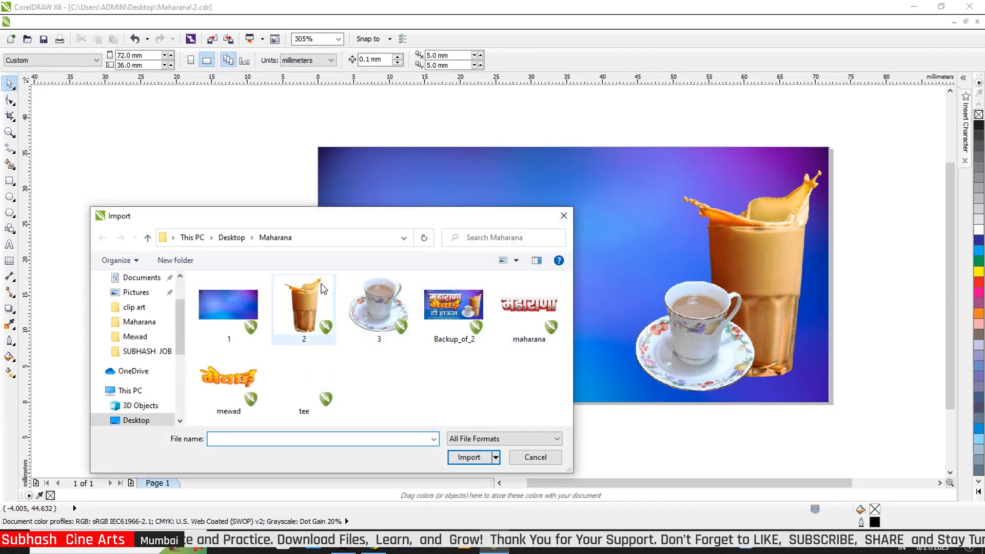
click(534, 304)
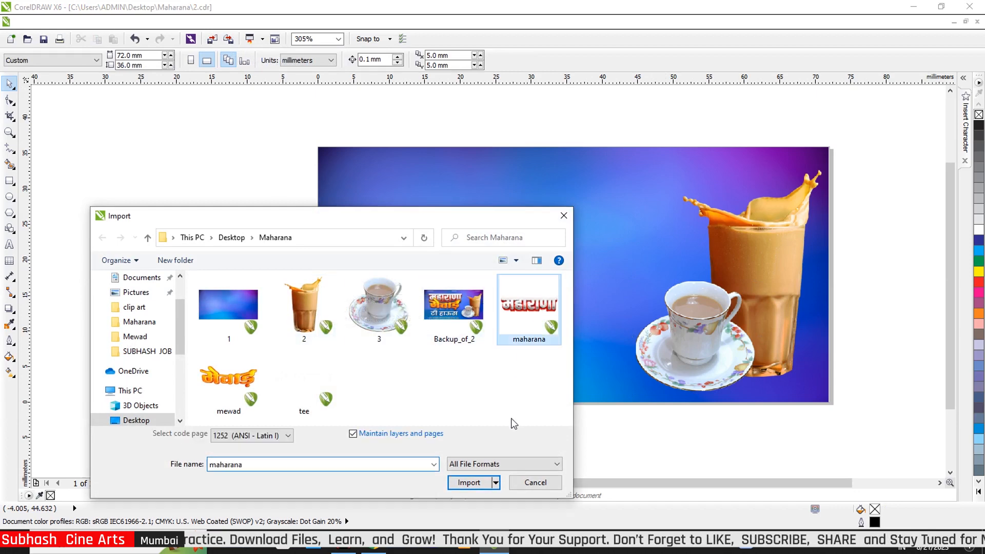
click(473, 482)
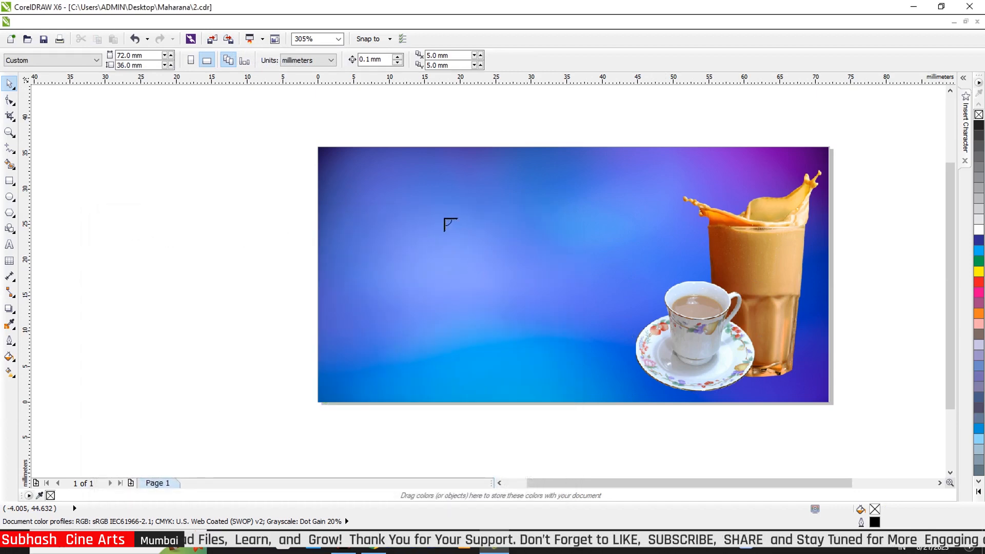
drag(361, 196, 598, 347)
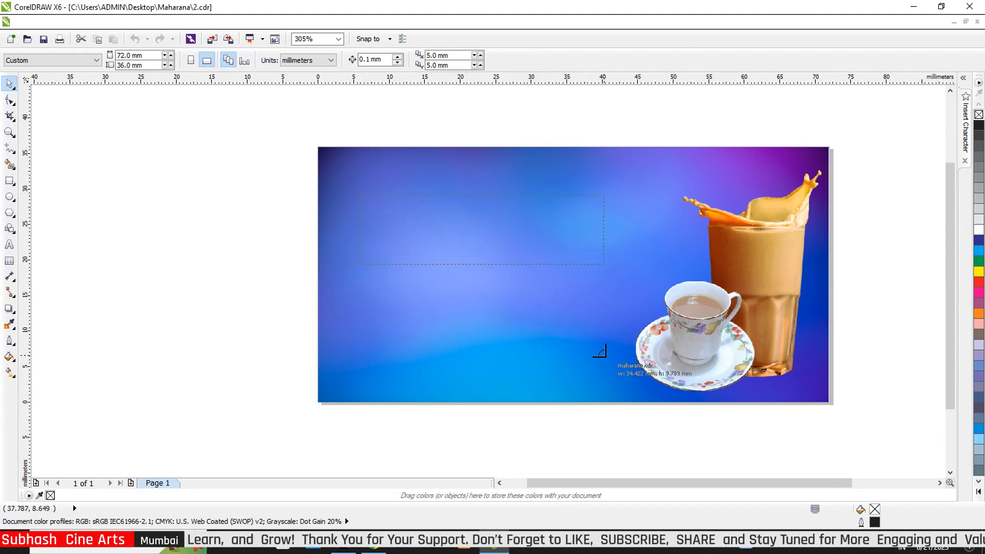
Shrink the महाराणा title to about 25.6 × 7.3 mm and shift it slightly up and to the right
scroll(517, 282, up, 2)
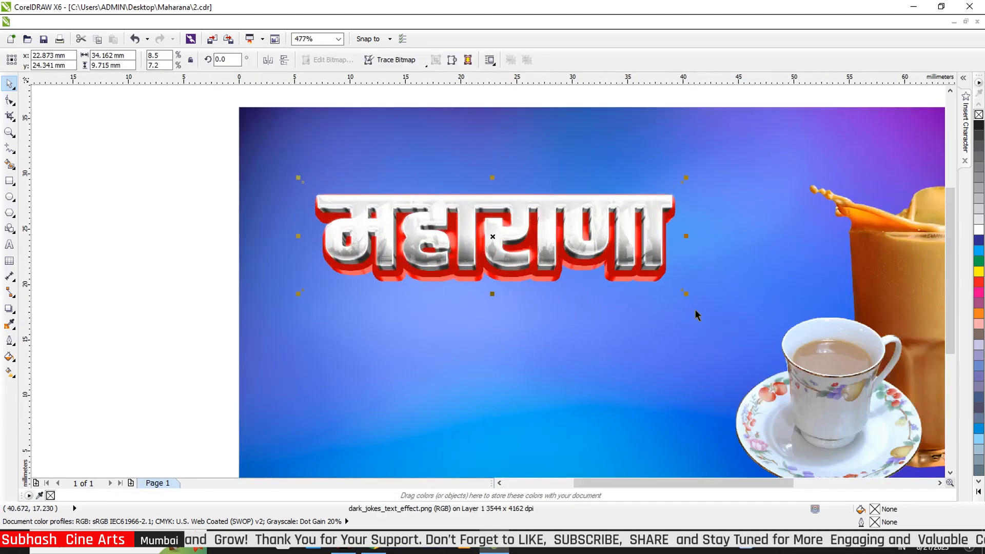
drag(686, 295, 638, 288)
drag(530, 232, 539, 226)
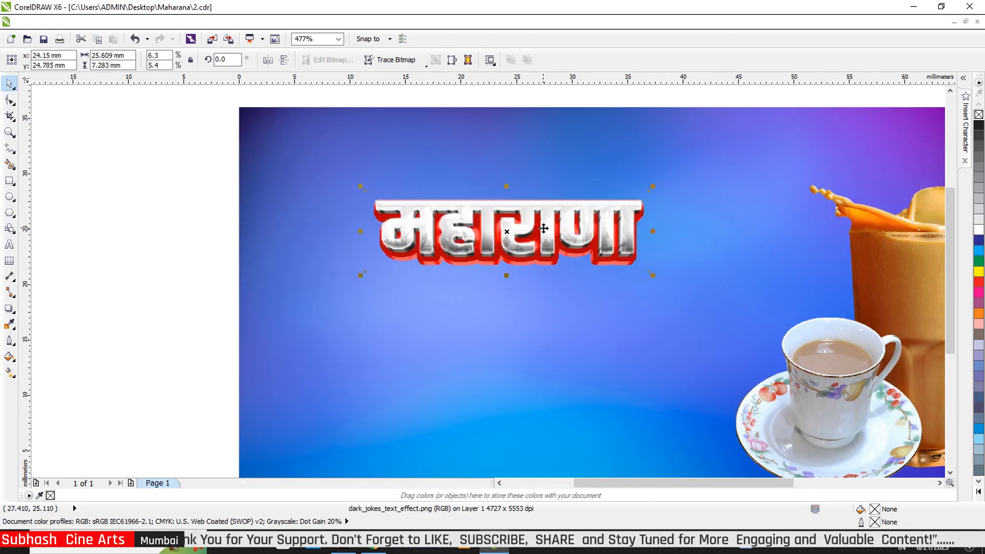
Import the mewad title file and place it about 32 × 12.6 mm directly below the महाराणा title
scroll(539, 225, down, 2)
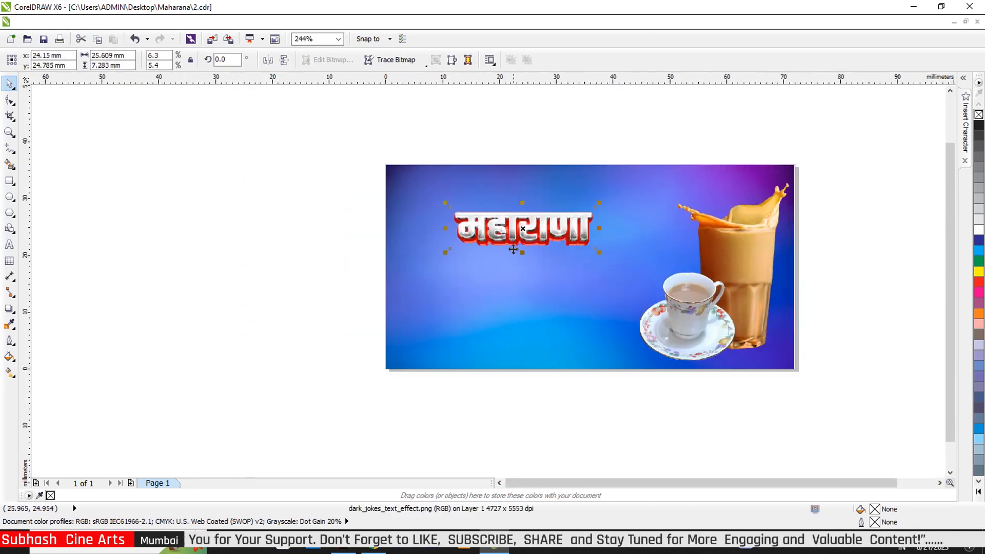
click(214, 41)
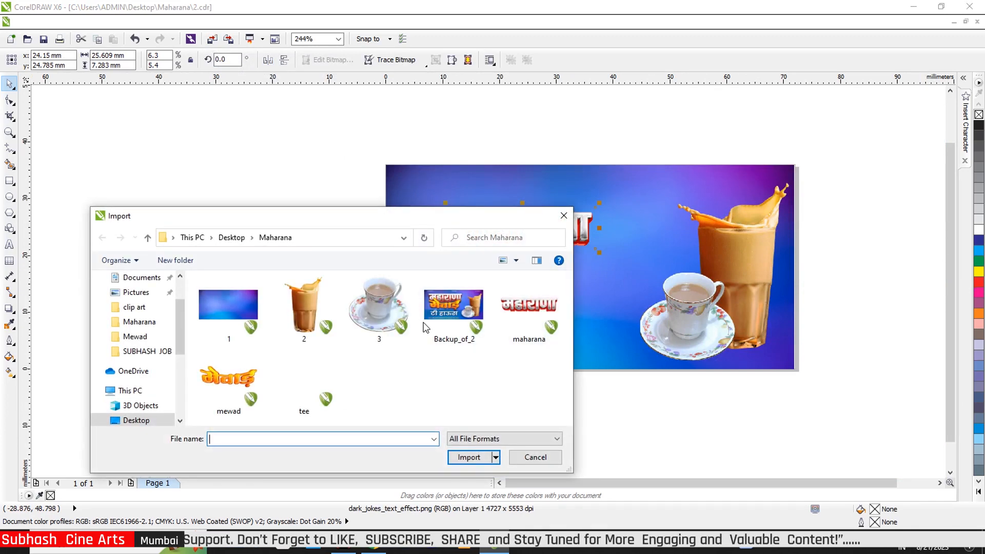
click(238, 383)
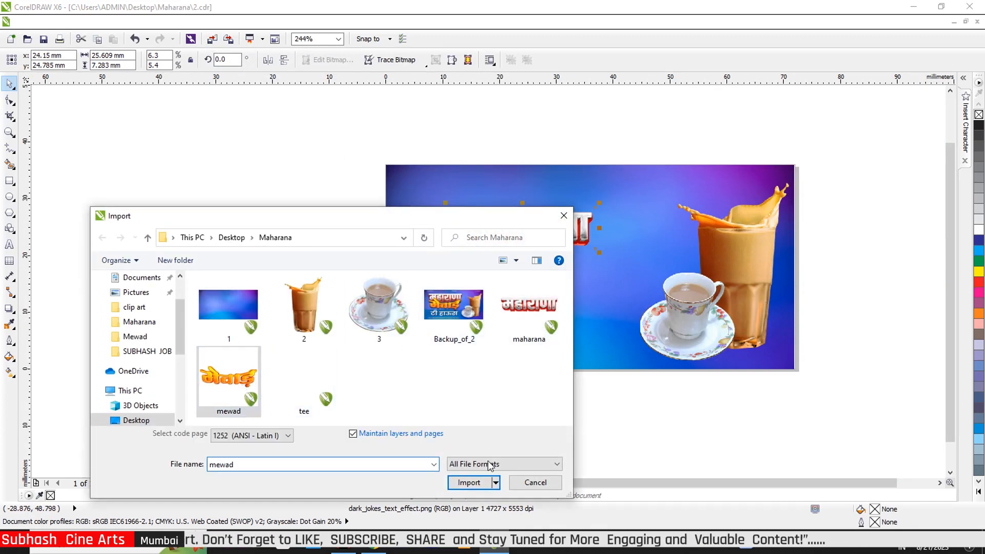
click(467, 483)
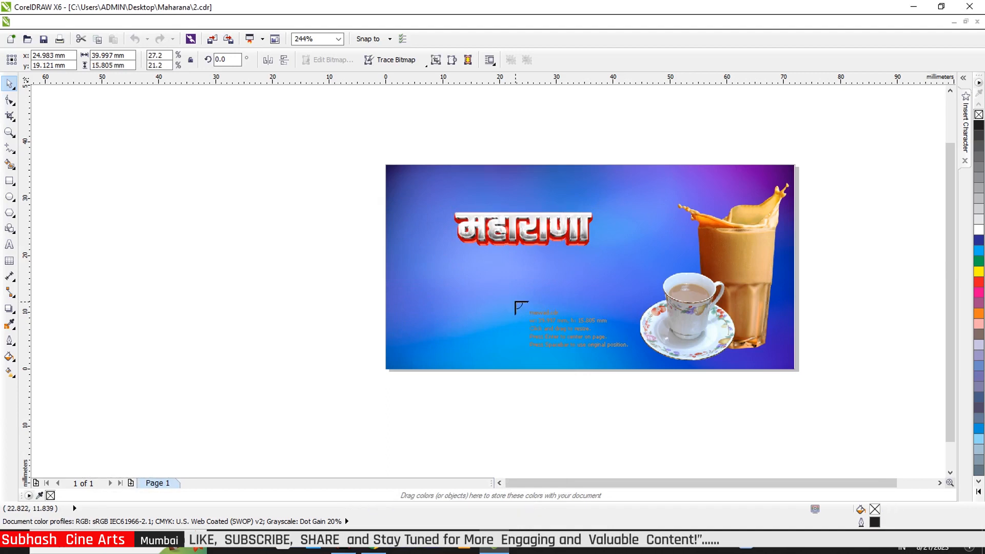
drag(443, 235, 625, 335)
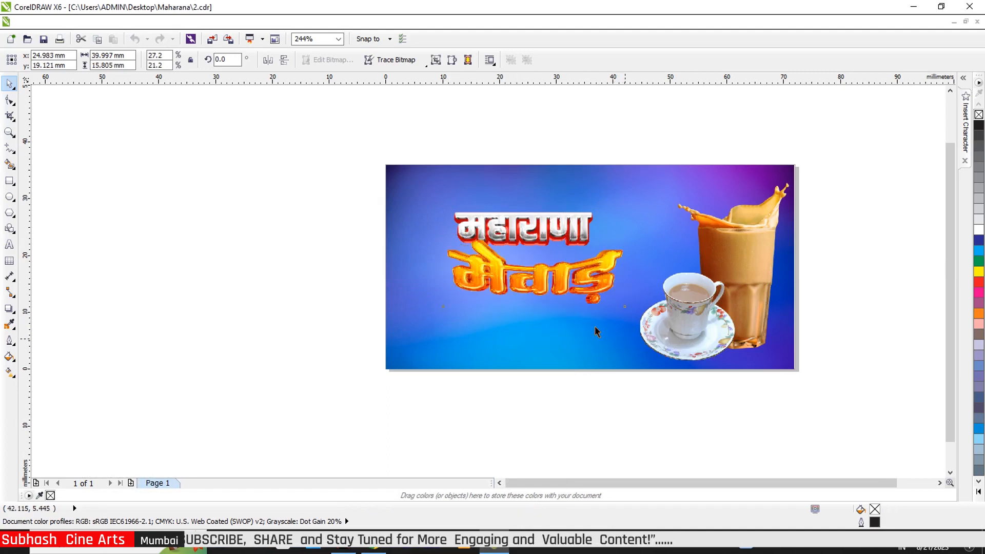
Enlarge the मेवाड़ title to about 38.4 × 15.2 mm and move it up about 3.6 mm to overlap the महाराणा title
scroll(516, 261, up, 2)
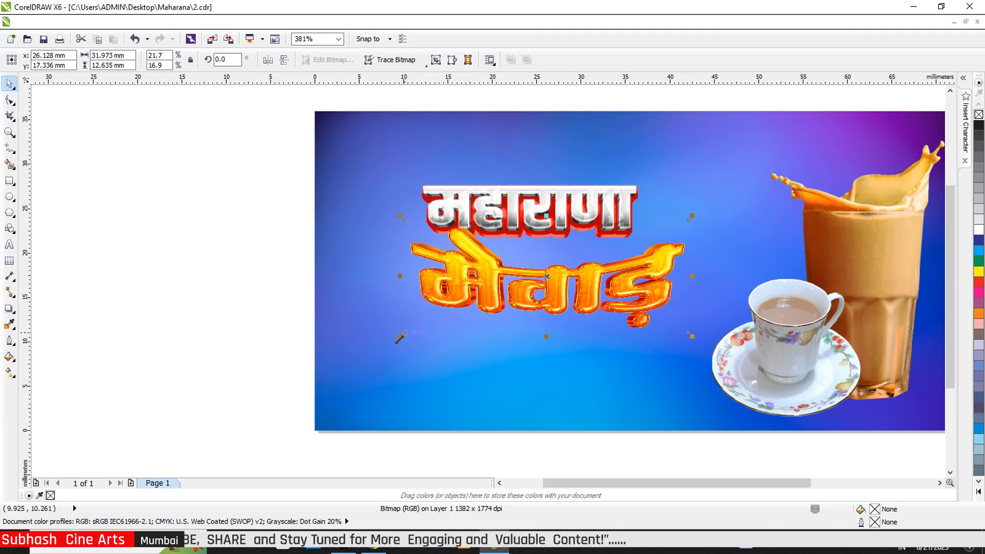
drag(402, 336, 344, 358)
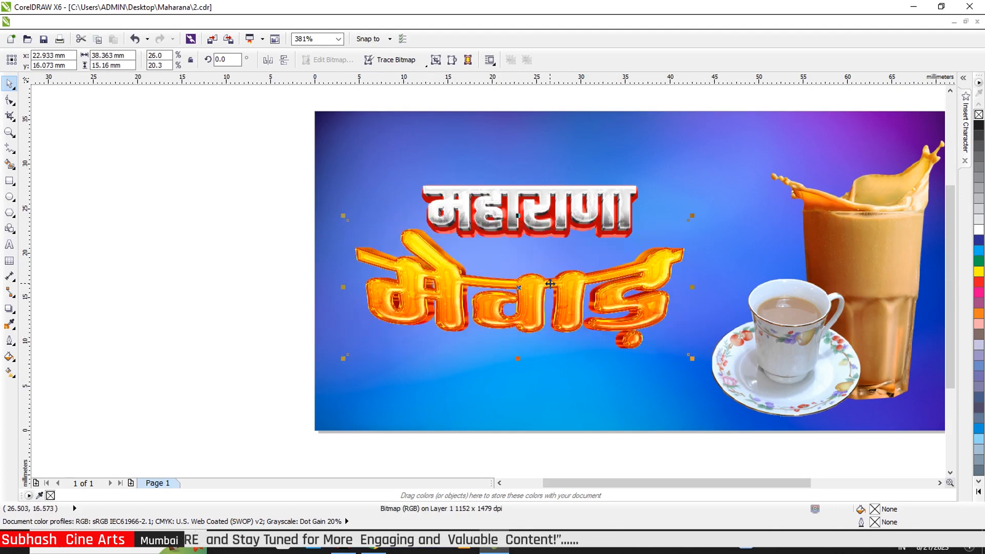
drag(535, 289, 529, 256)
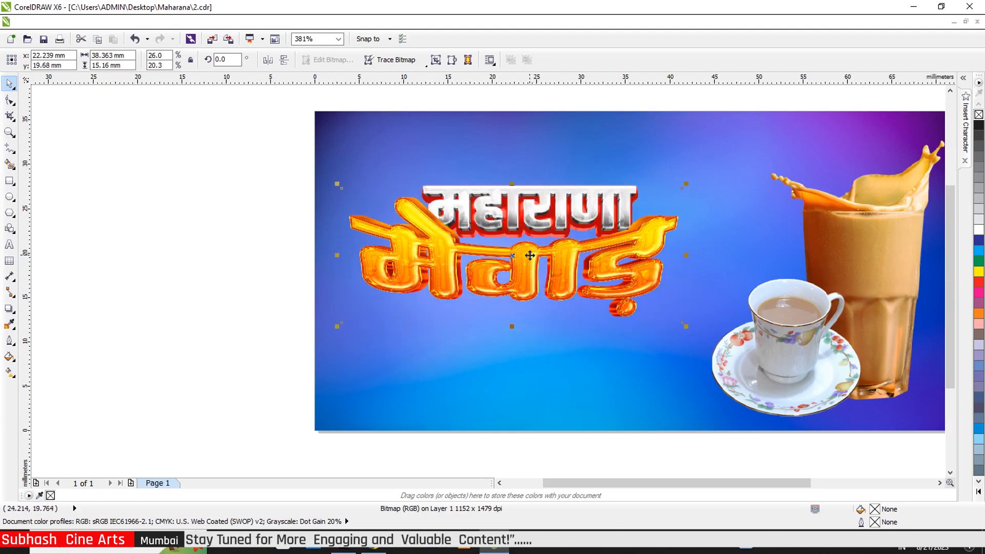
scroll(587, 250, up, 1)
scroll(588, 250, down, 2)
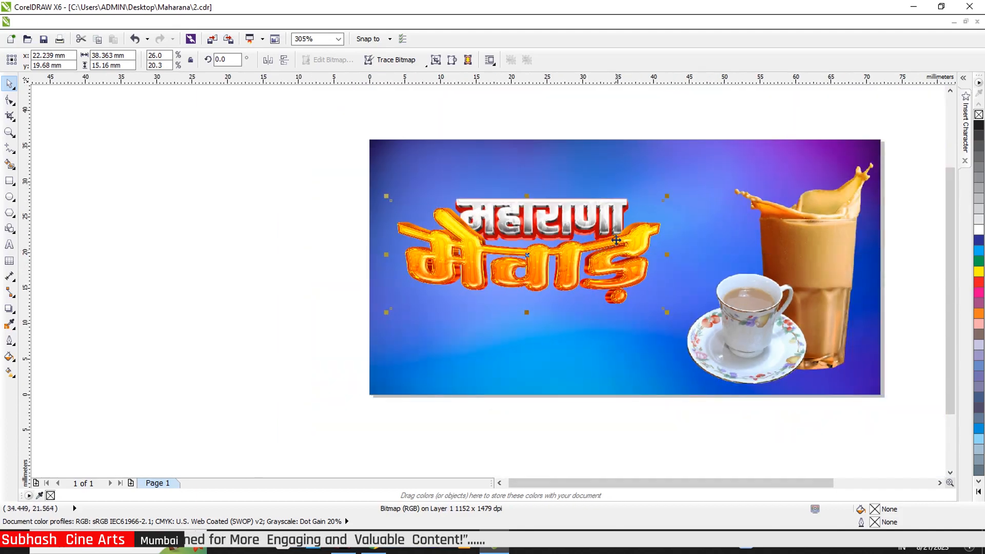
scroll(604, 237, up, 1)
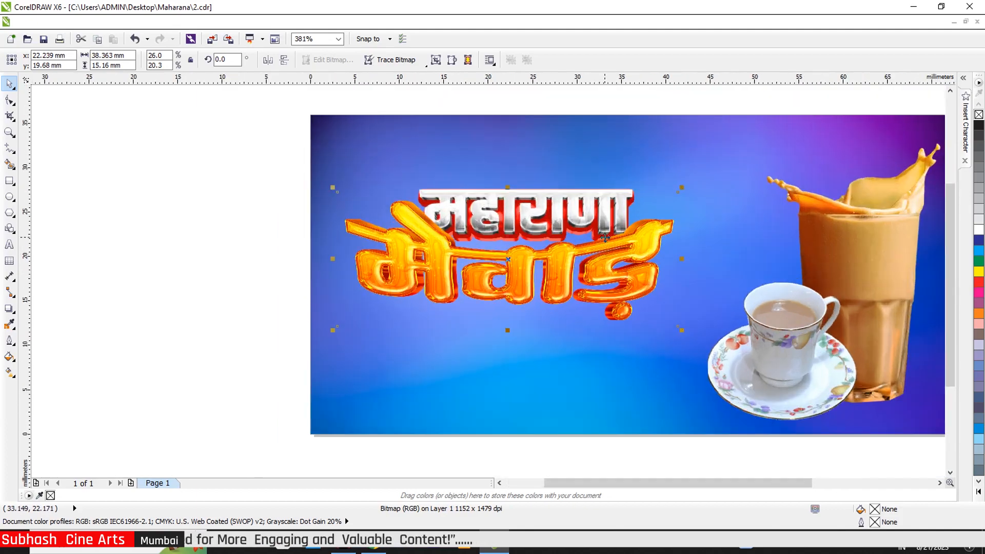
Add a drop shadow below the मेवाड़ title, offset about 1.6 mm downward, with opacity 70 and feathering 10
click(10, 309)
drag(512, 266, 508, 348)
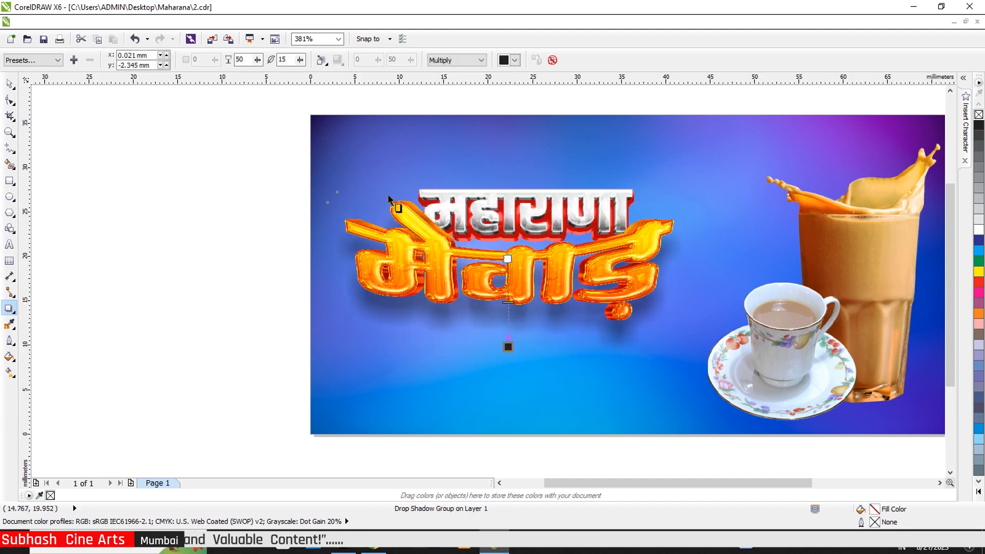
double_click(241, 60)
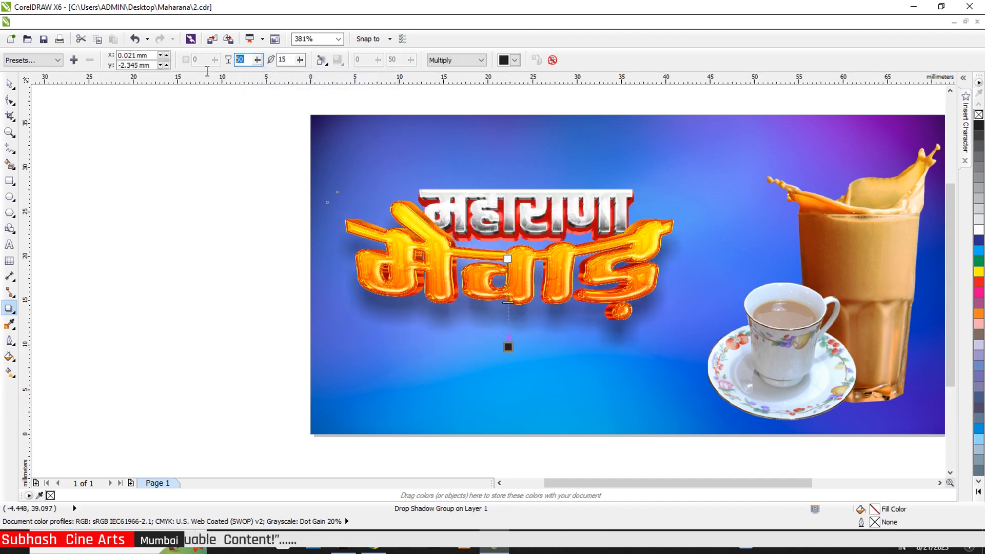
text(70)
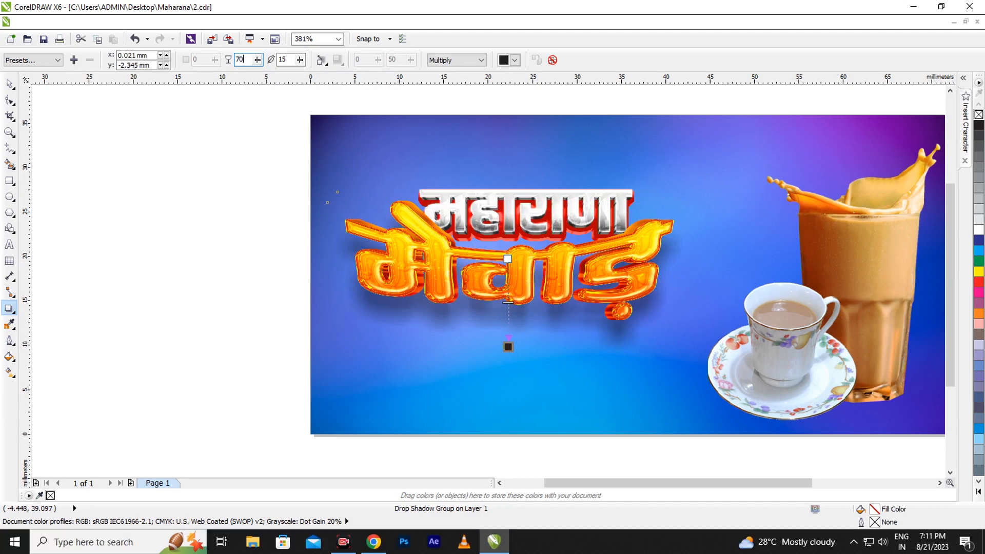
double_click(279, 60)
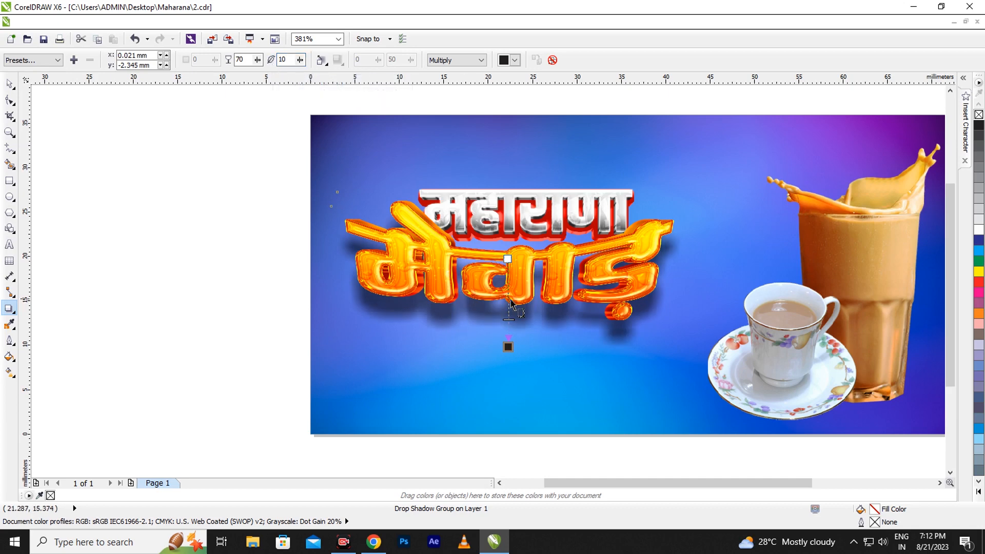
drag(507, 348, 507, 340)
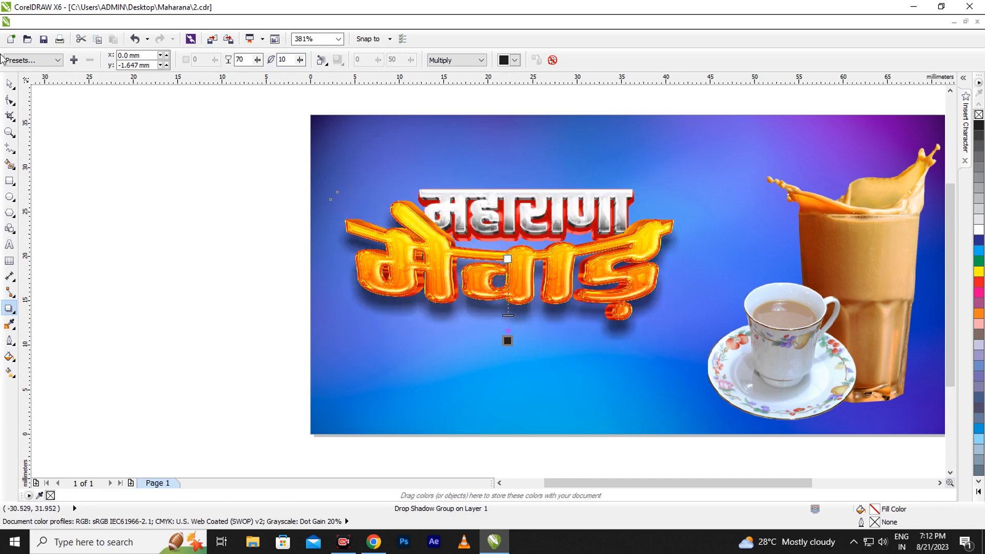
click(10, 84)
Move the महाराणा title up and slightly left, and enlarge it about its centre to about 32.8 × 9.3 mm
scroll(564, 249, down, 3)
scroll(585, 228, up, 2)
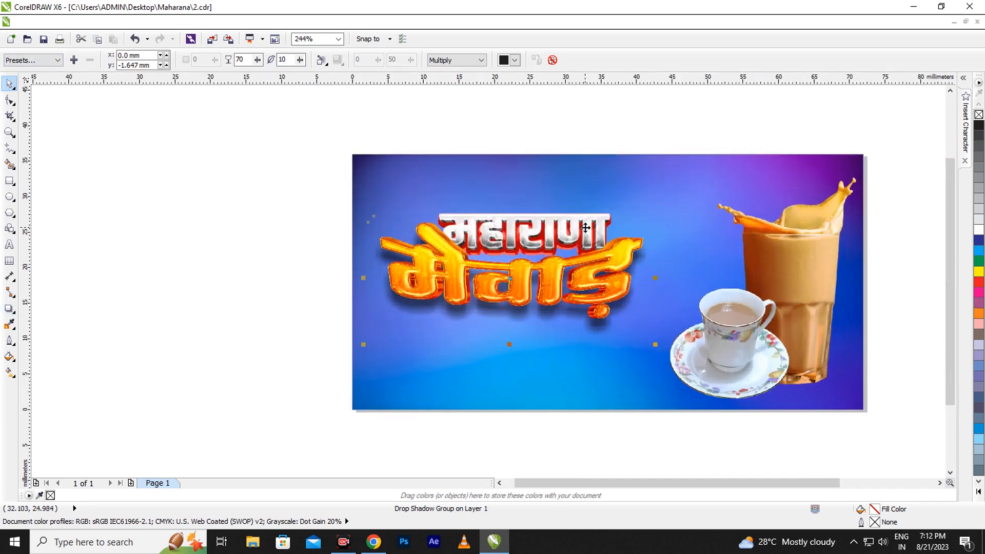
click(561, 225)
scroll(564, 220, up, 2)
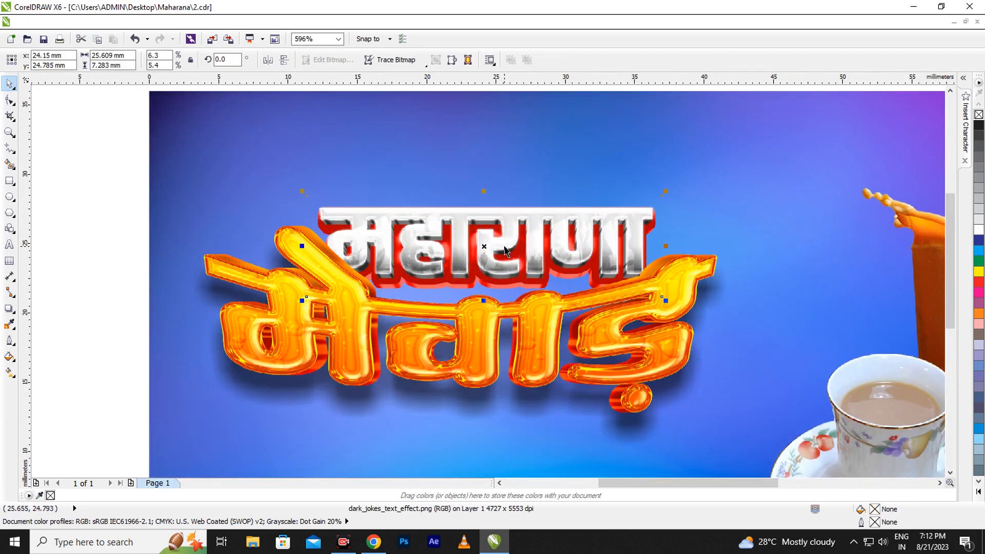
drag(486, 249, 466, 212)
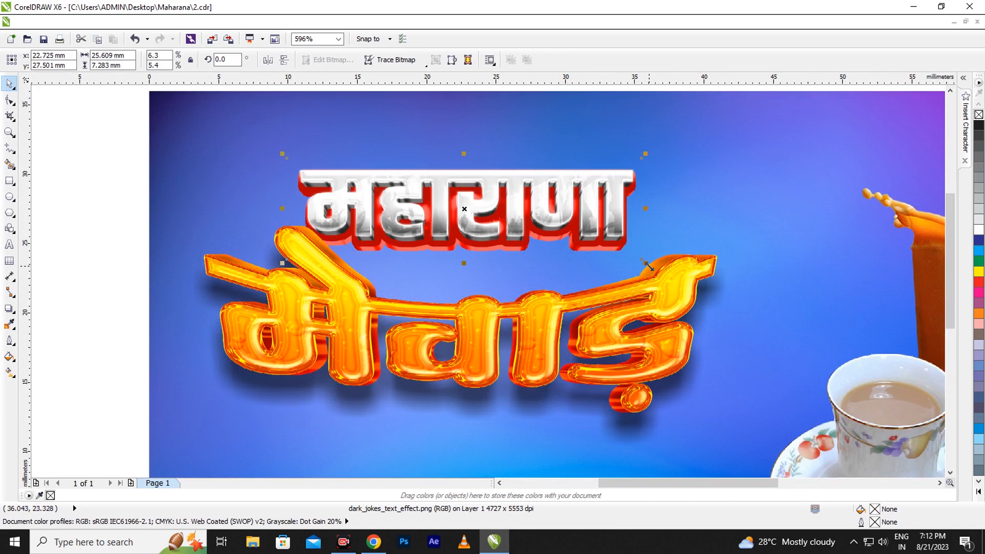
drag(651, 269, 704, 287)
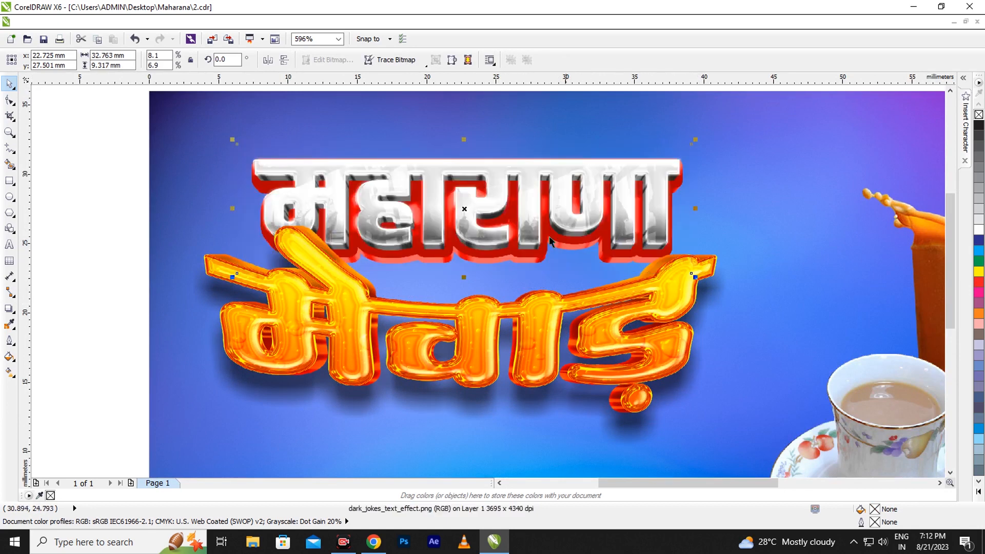
Nudge the महाराणा title down 0.5 mm and left 0.1 mm so it sits closer to the मेवाड़ title
key(Down)
key(Down)
key(Down)
key(Down)
key(Down)
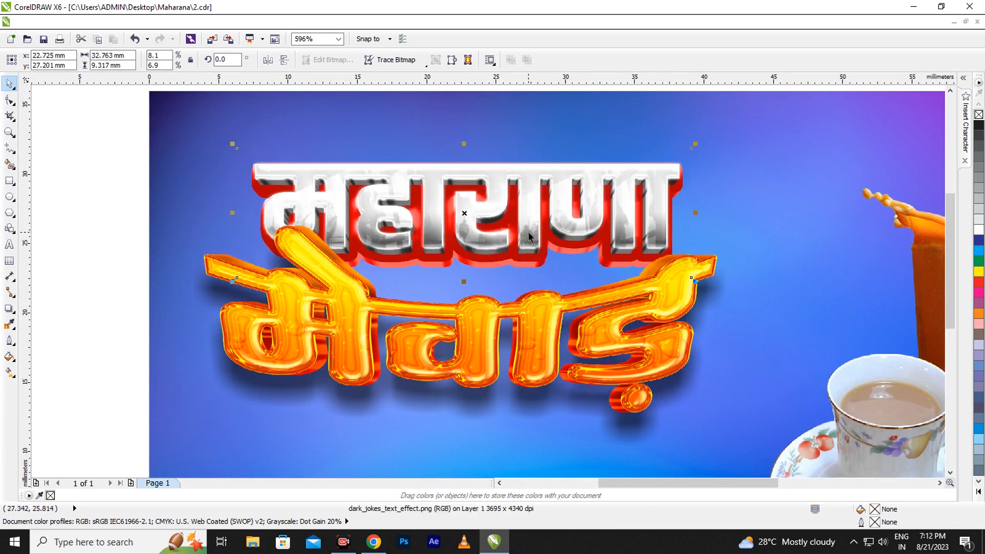
key(Left)
Add a flat drop shadow to the महाराणा title from its centre, offset about 1.3 mm downward
scroll(529, 232, down, 3)
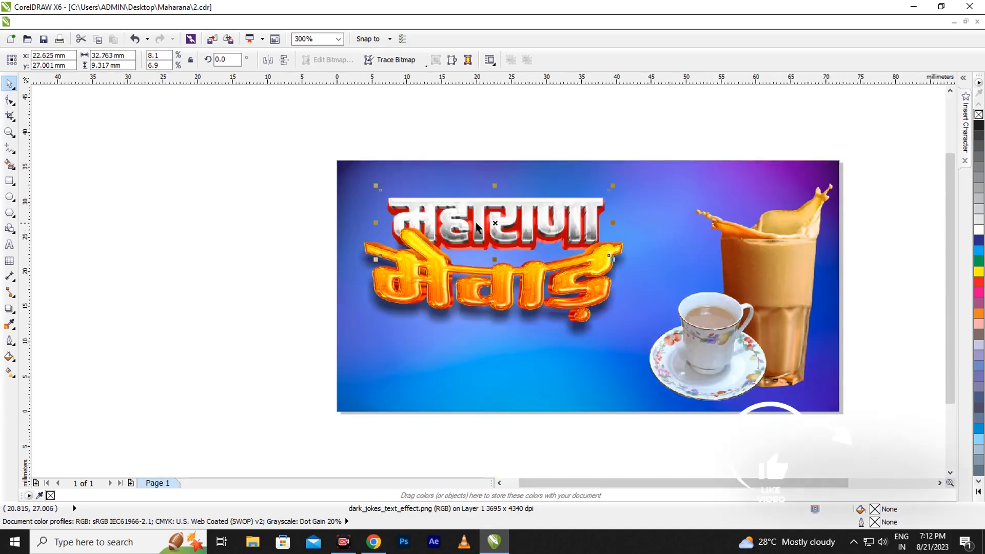
scroll(475, 223, up, 1)
scroll(474, 222, up, 1)
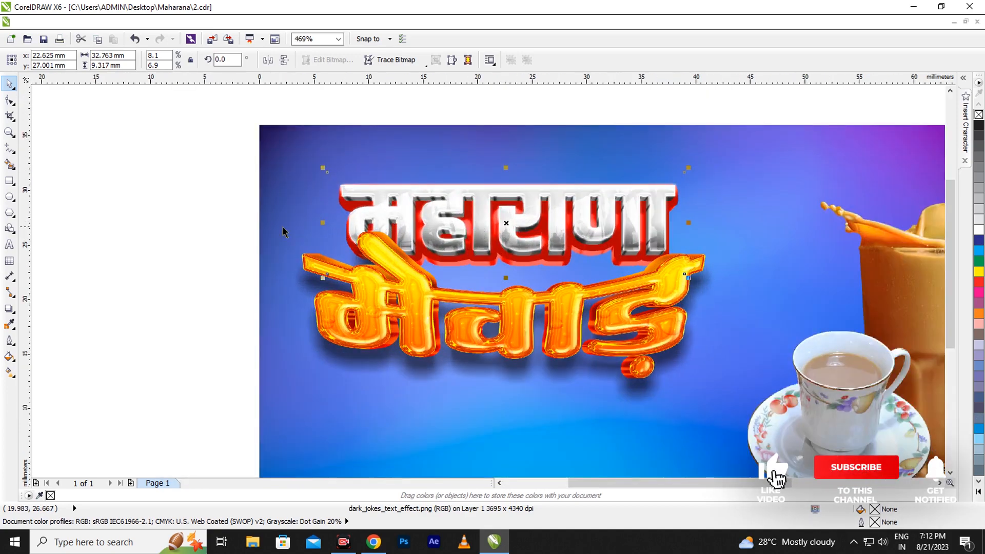
click(10, 309)
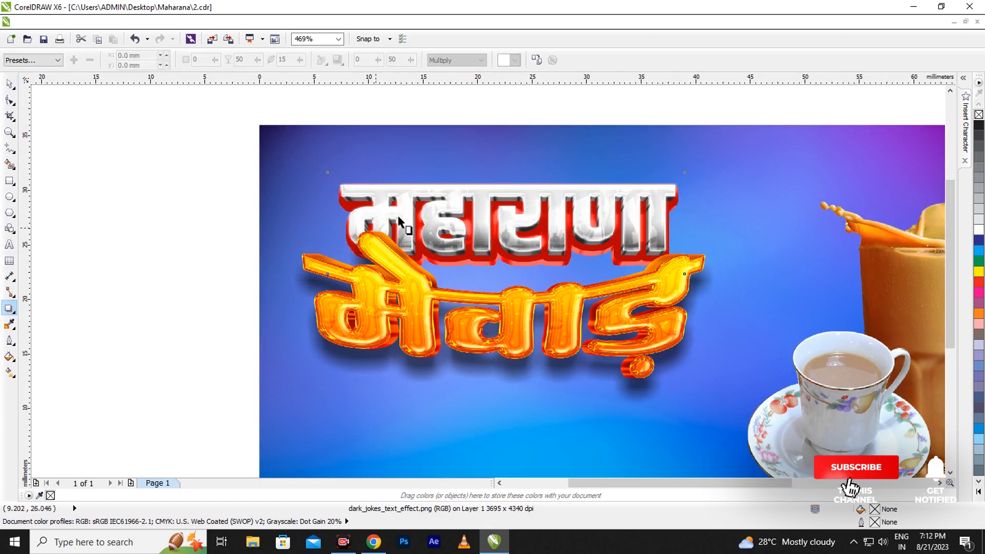
drag(533, 195, 512, 348)
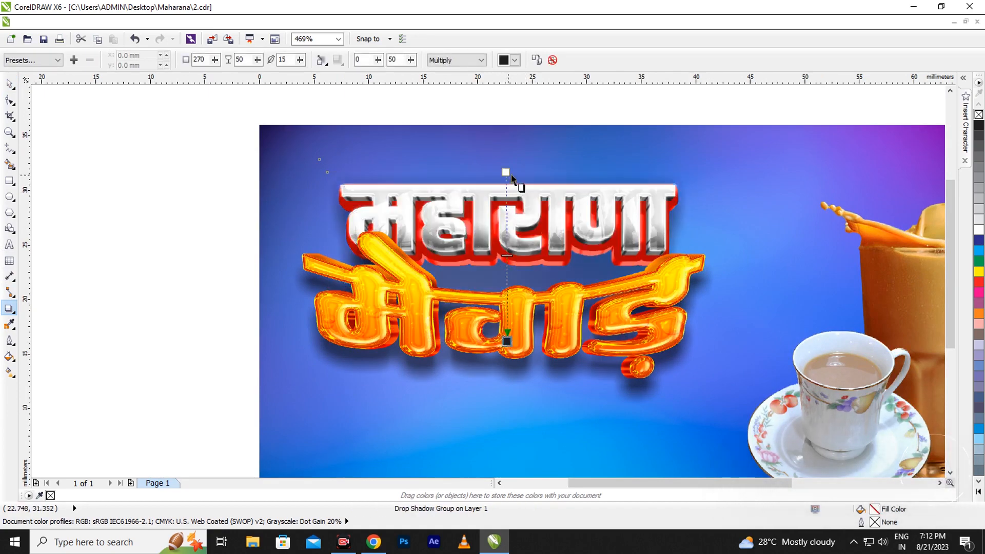
drag(512, 177, 508, 287)
click(552, 60)
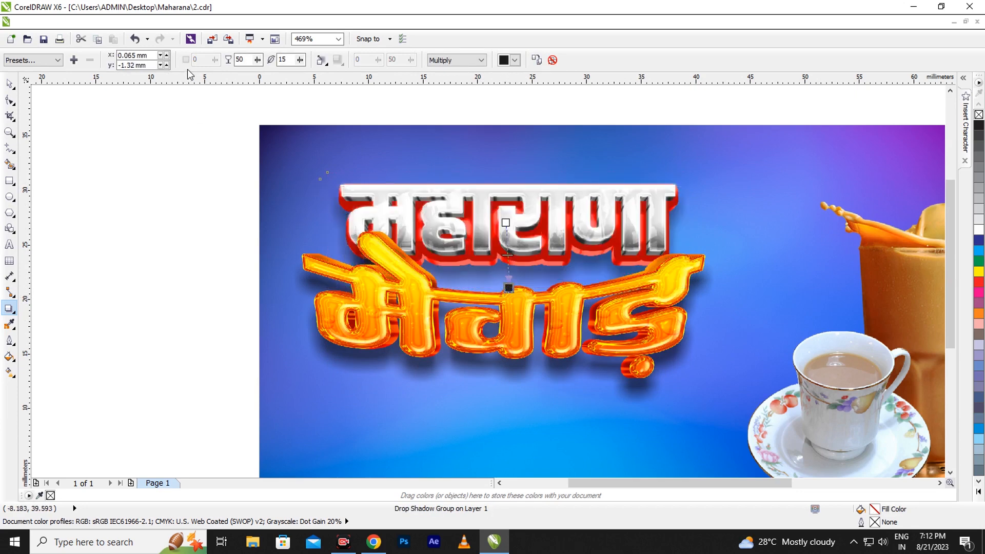
click(13, 87)
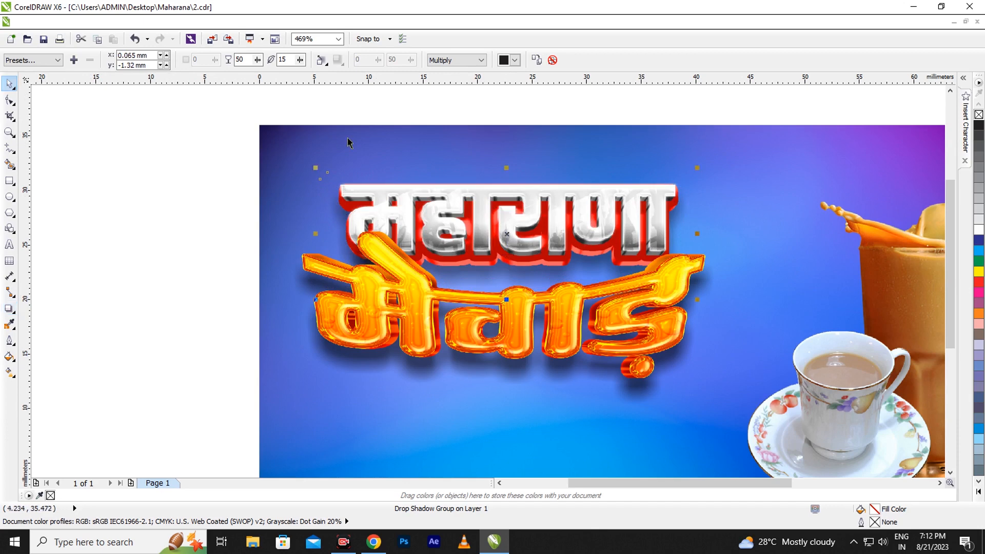
Select both titles with their shadows and scale them together to 101.6%, about 40.5 × 22 mm overall
scroll(351, 142, down, 3)
scroll(413, 159, up, 1)
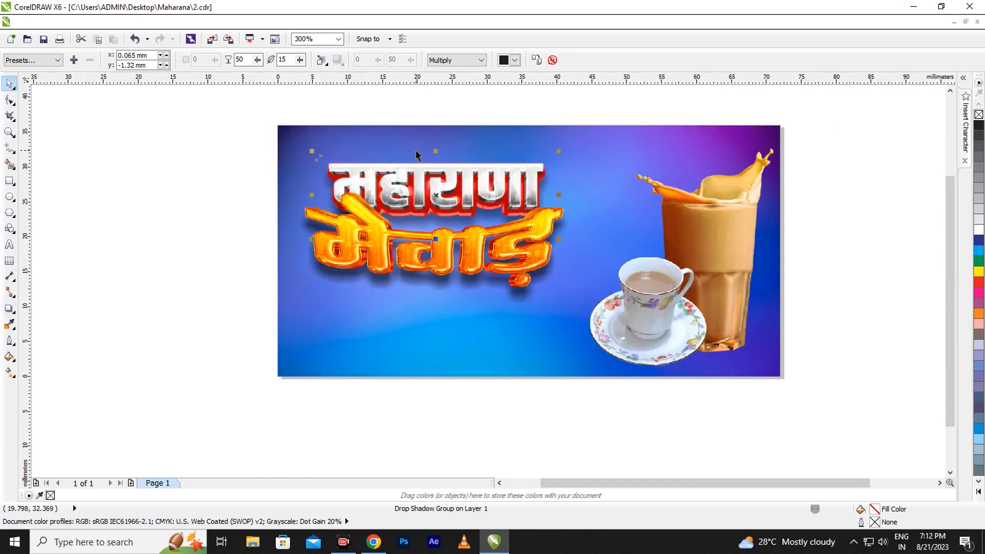
scroll(414, 154, down, 2)
scroll(431, 139, up, 1)
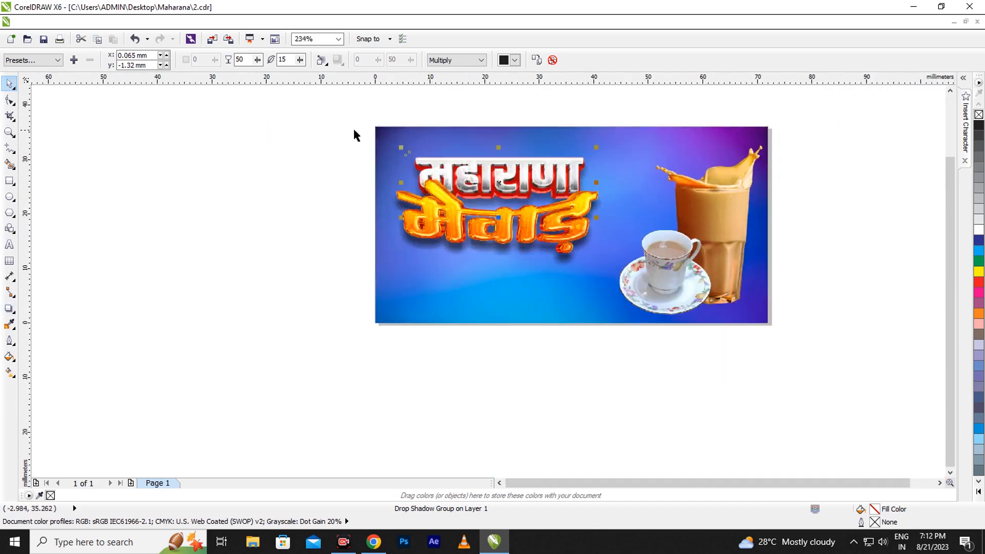
drag(661, 298, 660, 296)
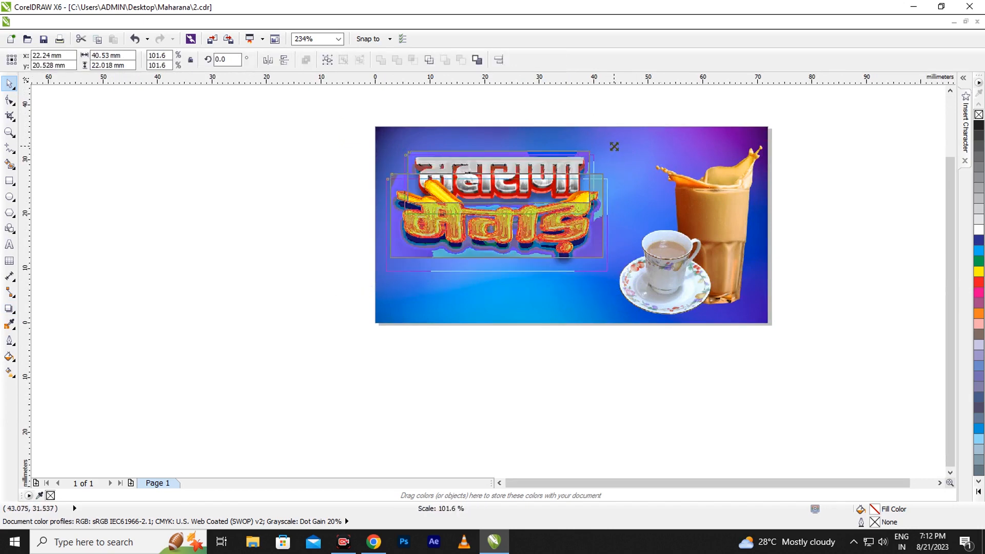
drag(614, 147, 613, 147)
scroll(546, 190, down, 3)
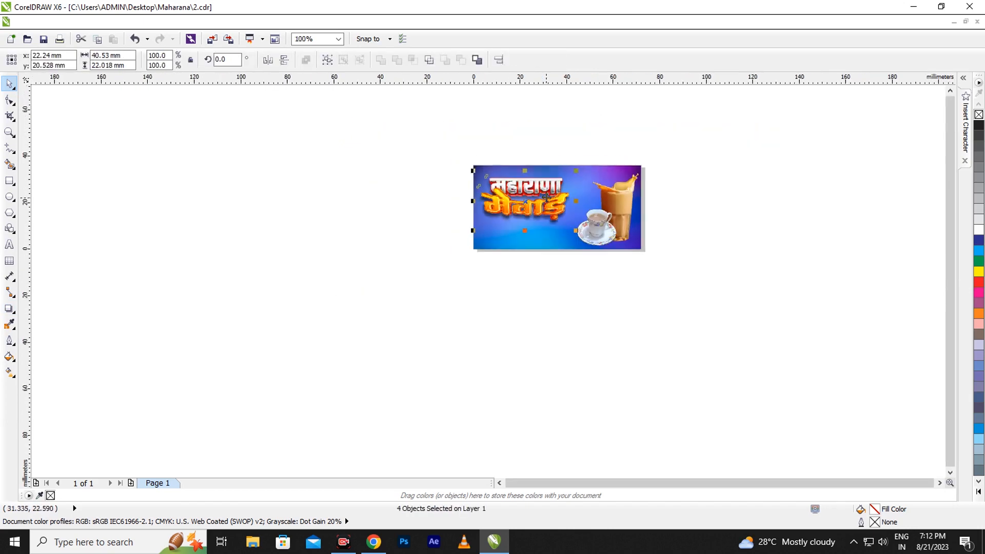
scroll(538, 185, up, 3)
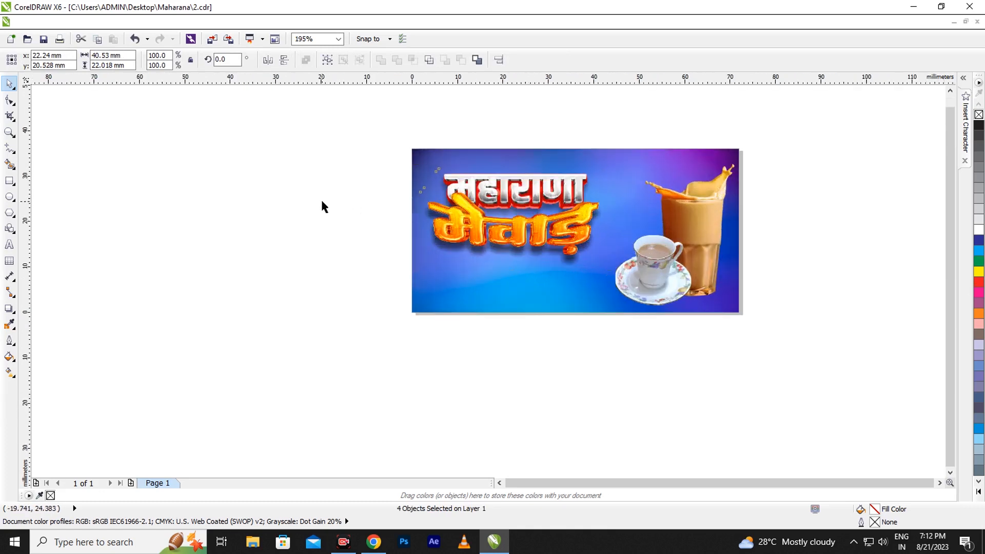
click(220, 179)
Import the tee file and place its white lettering about 52.4 × 11.1 mm just below the banner page
click(212, 40)
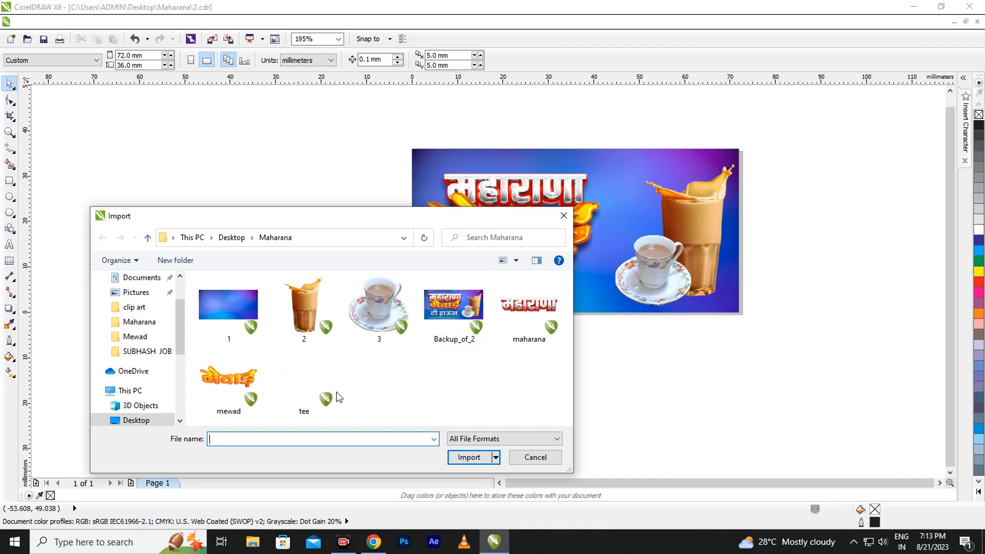
click(314, 382)
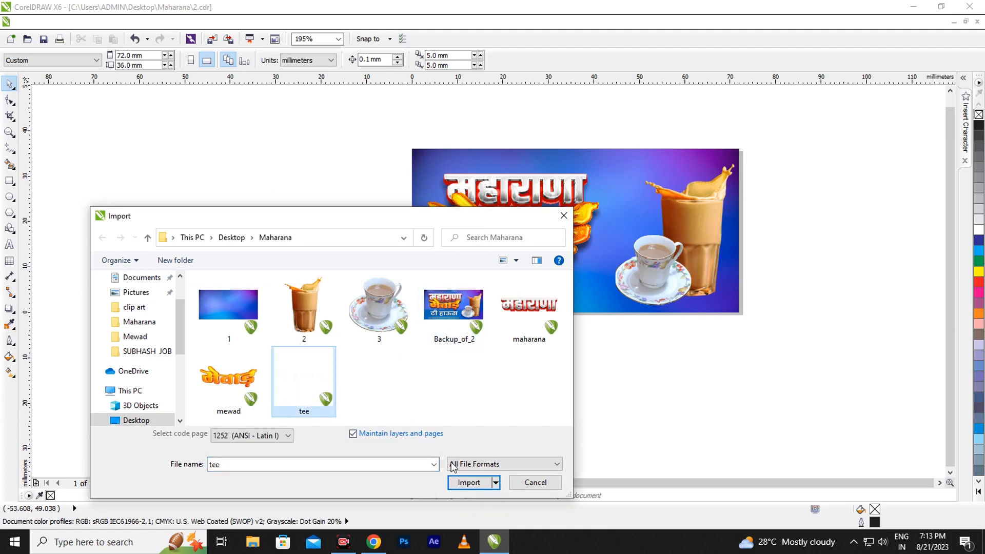
click(469, 482)
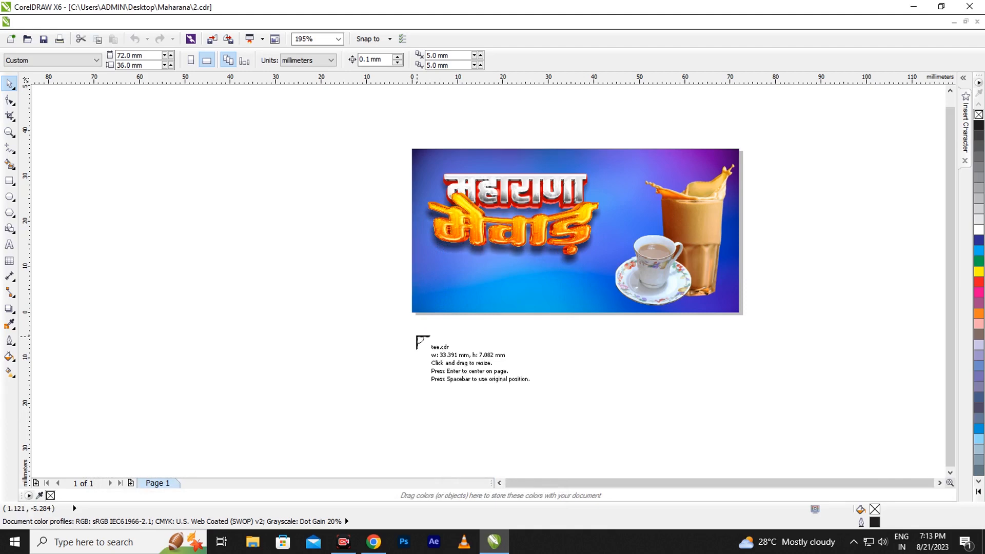
drag(349, 326, 587, 461)
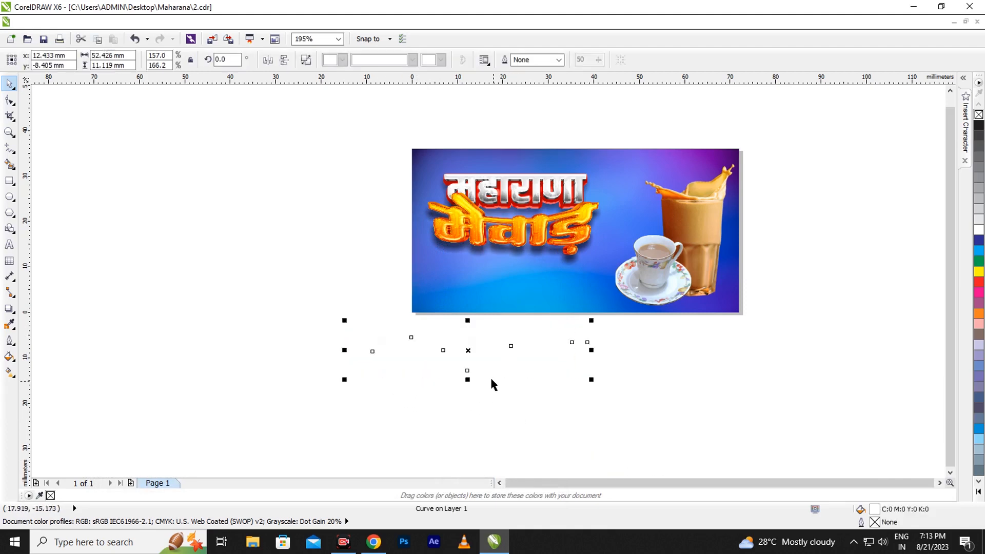
Move the white टी हाऊस lettering onto the banner below the मेवाड़ title and shrink it to about 30.1 × 6.4 mm
drag(469, 343, 558, 275)
click(589, 290)
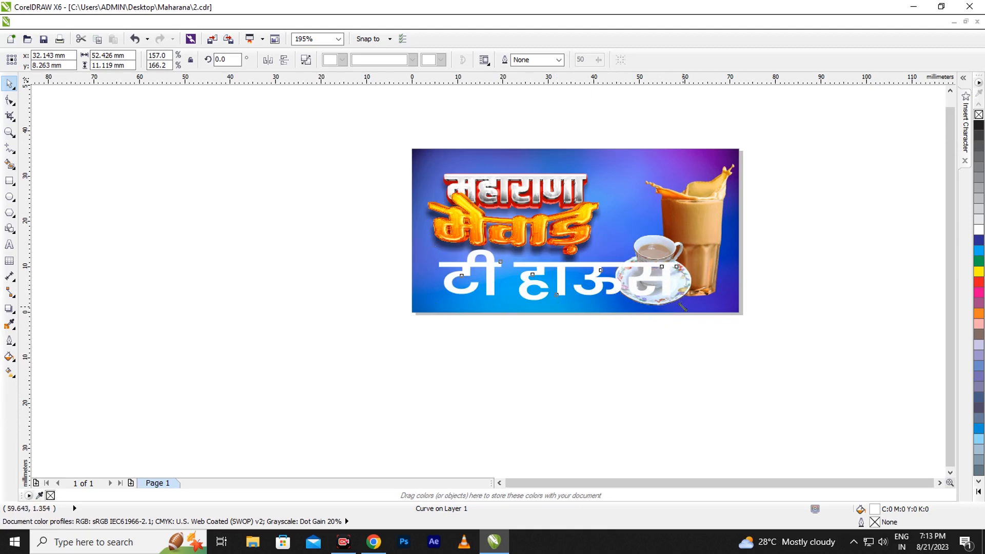
drag(685, 303, 552, 320)
scroll(549, 316, up, 3)
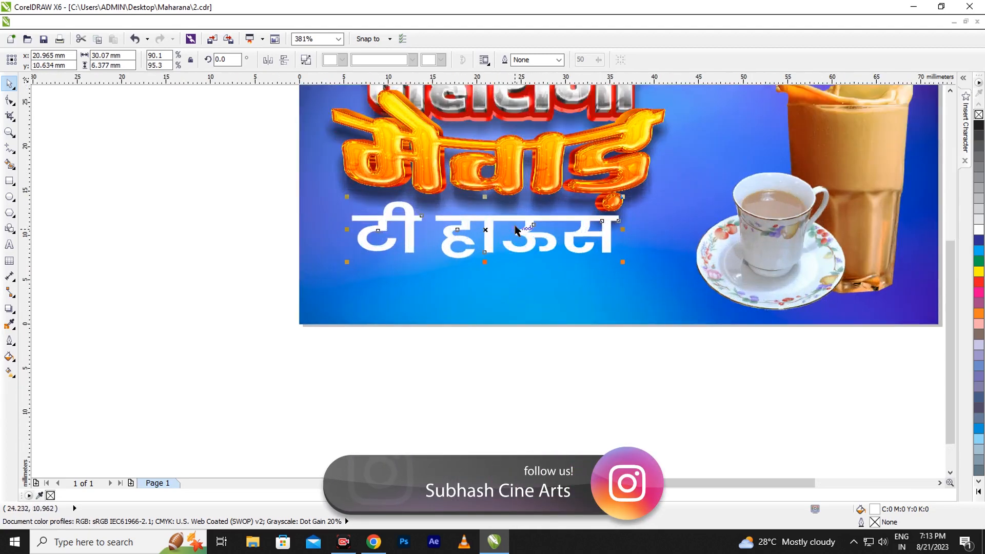
Enlarge the टी हाऊस lettering to about 41.8 × 8.9 mm and place it between the banner's left edge and the saucer
drag(528, 226, 532, 251)
drag(627, 288, 686, 300)
drag(350, 220, 304, 210)
scroll(434, 230, down, 3)
scroll(457, 242, up, 2)
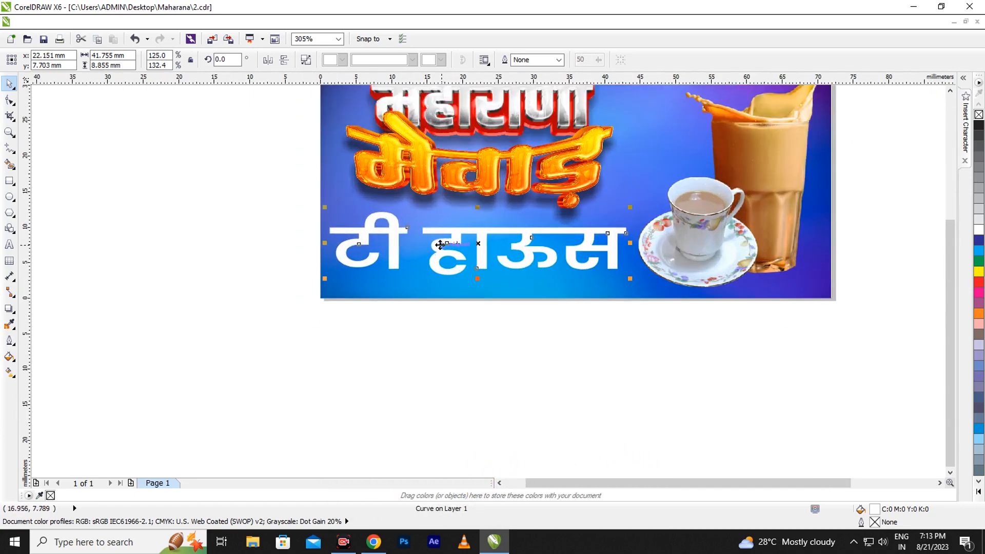
drag(476, 250, 481, 246)
scroll(481, 236, down, 2)
scroll(482, 229, up, 1)
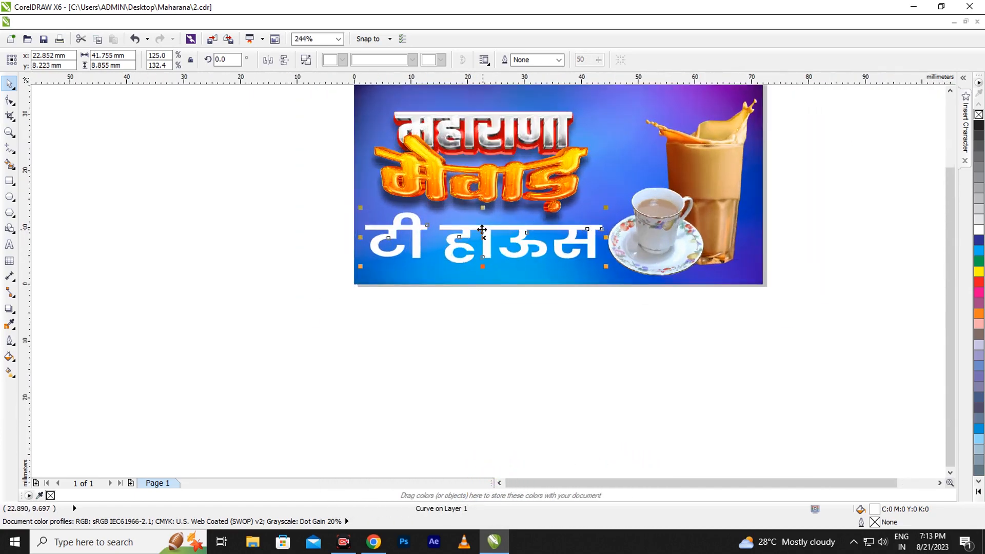
click(478, 328)
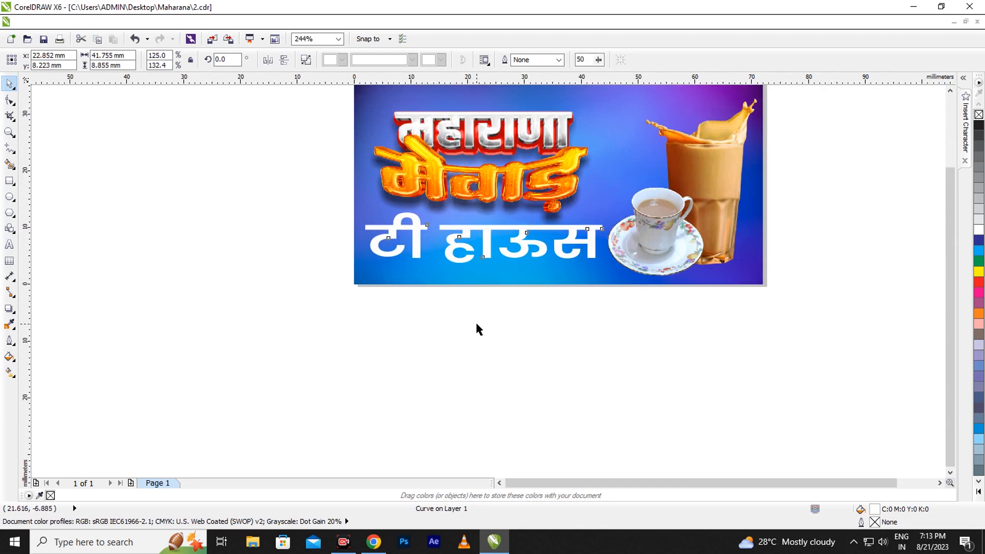
Add a page-sized rectangle and reduce its height to about 10.7 mm, forming a full-width band around the टी हाऊस lettering
double_click(9, 181)
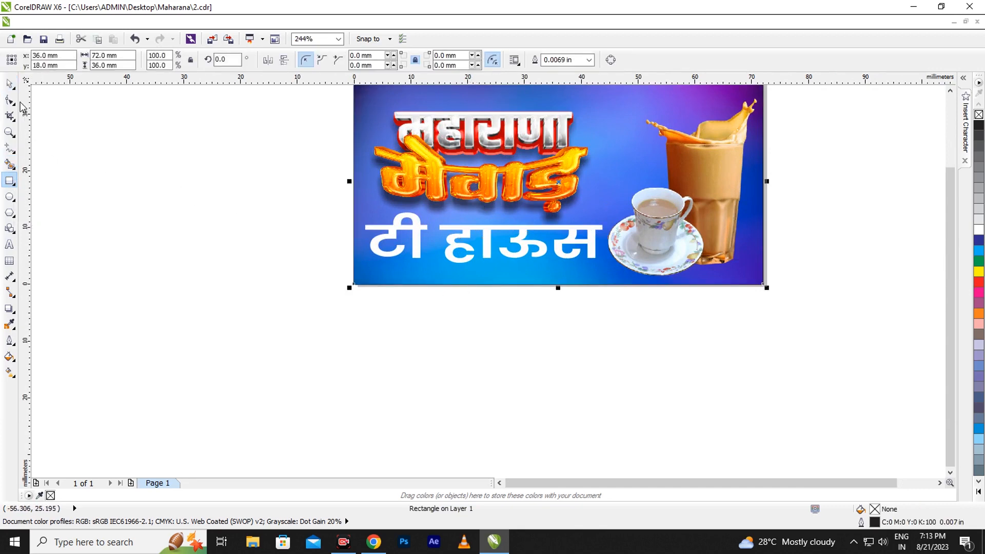
click(10, 83)
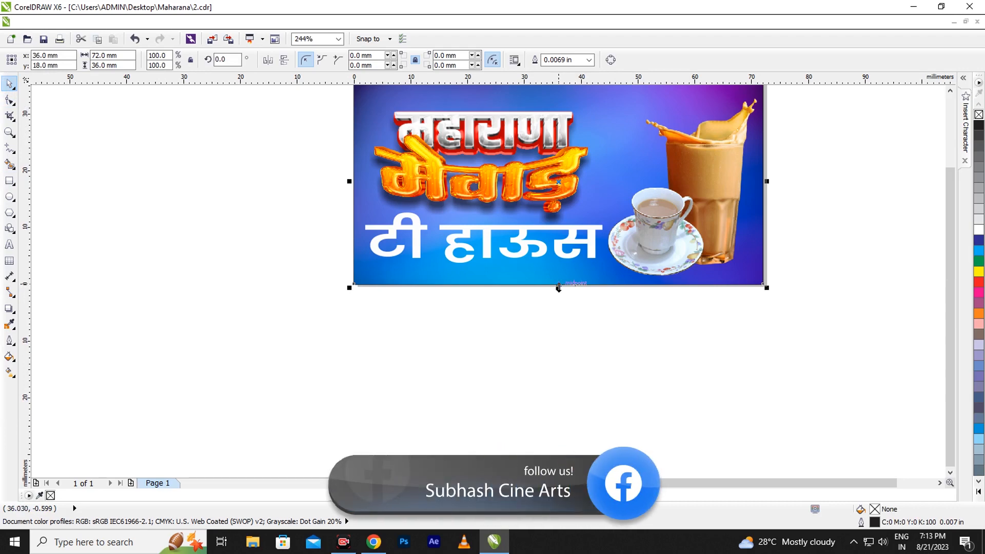
drag(558, 287, 561, 269)
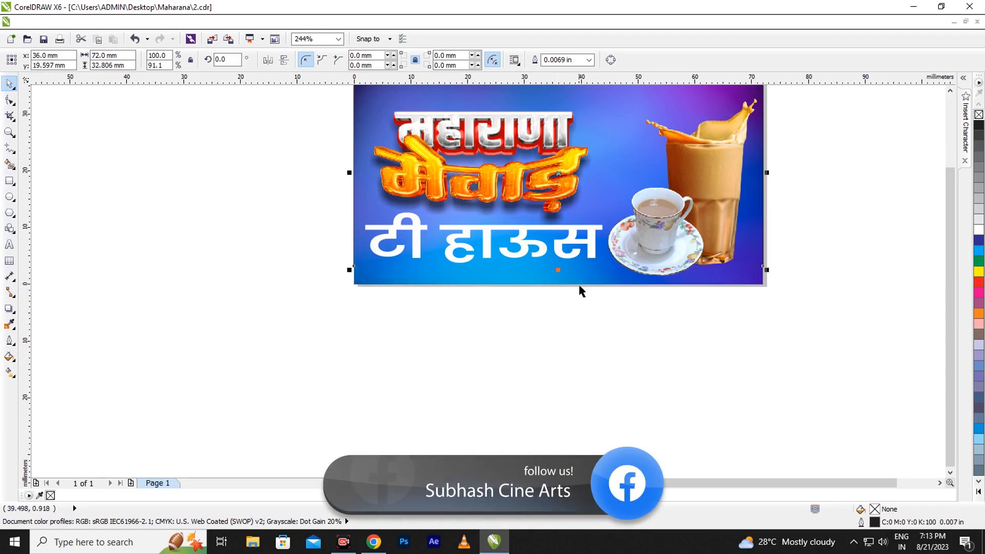
scroll(580, 289, down, 2)
scroll(559, 172, up, 1)
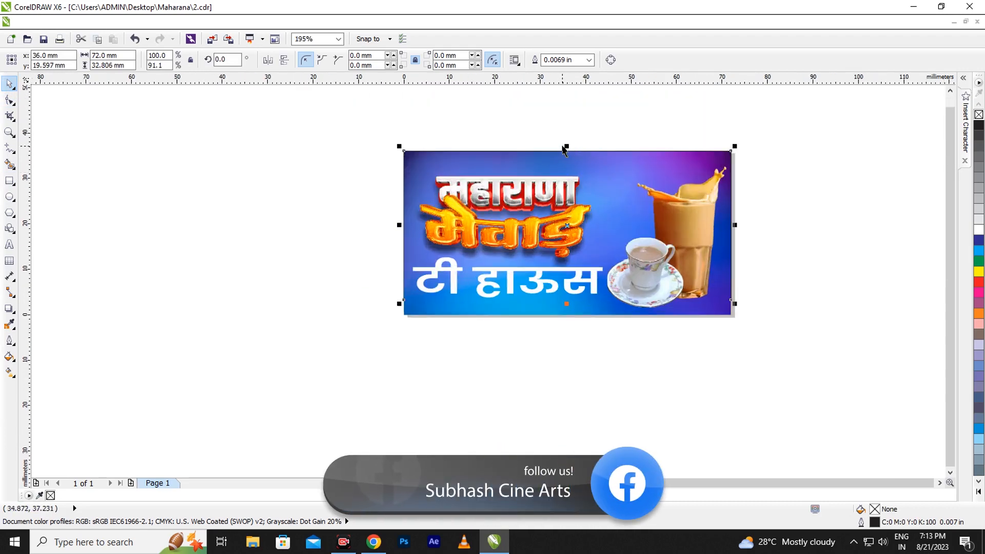
drag(566, 147, 601, 248)
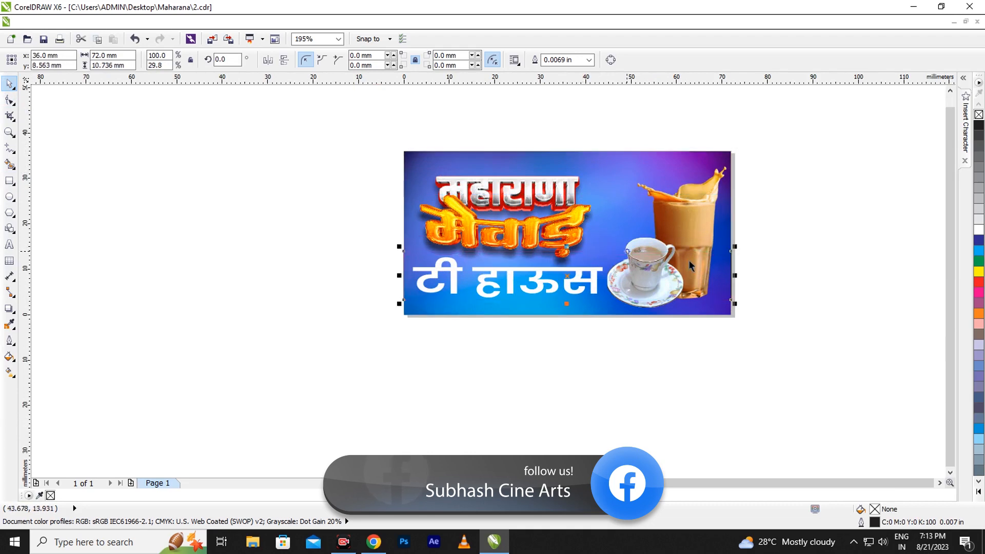
Fill the band with dark blue C100 M80 Y4 K0, remove its outline and layer it above the background but behind the glass and lettering
click(978, 253)
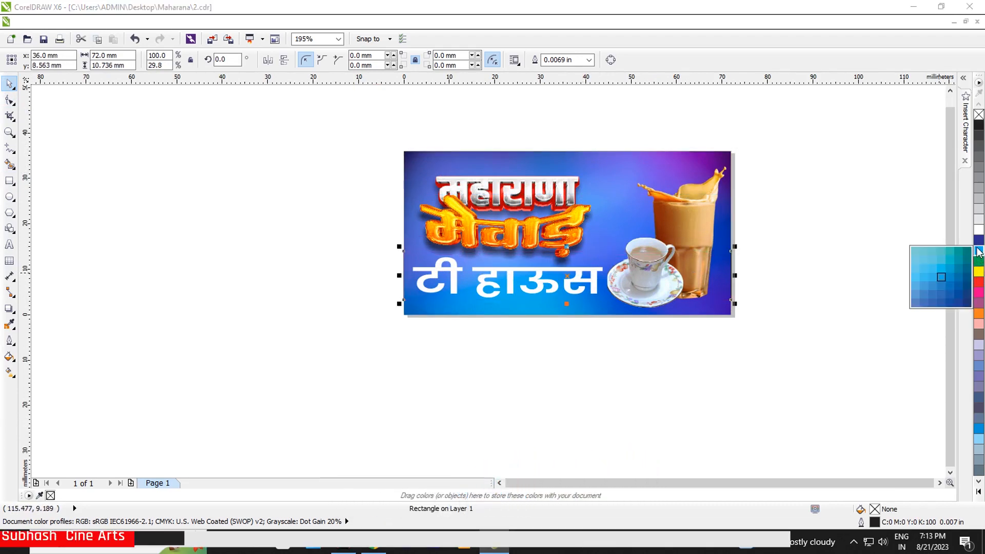
click(959, 292)
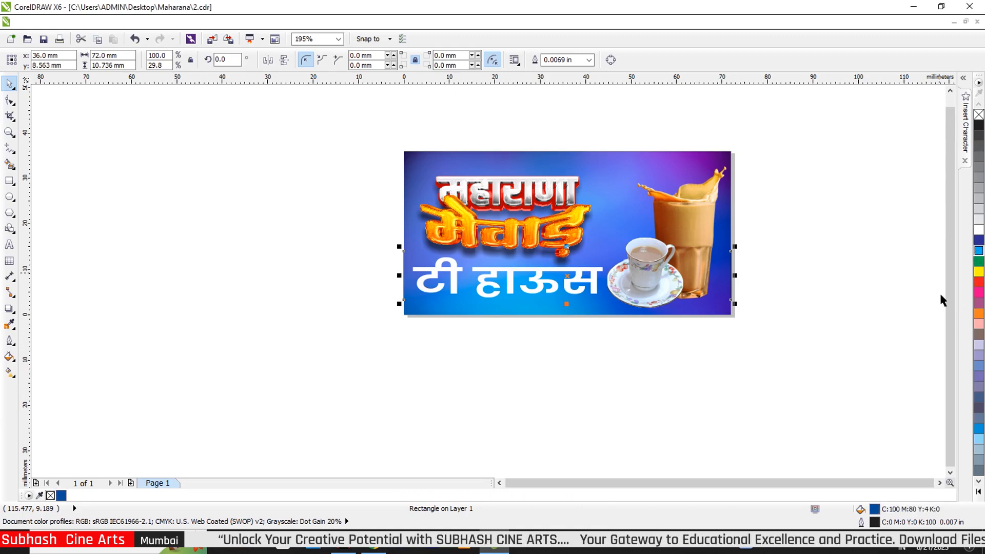
right_click(979, 115)
key(ctrl+Page_Up)
key(ctrl+Page_Up)
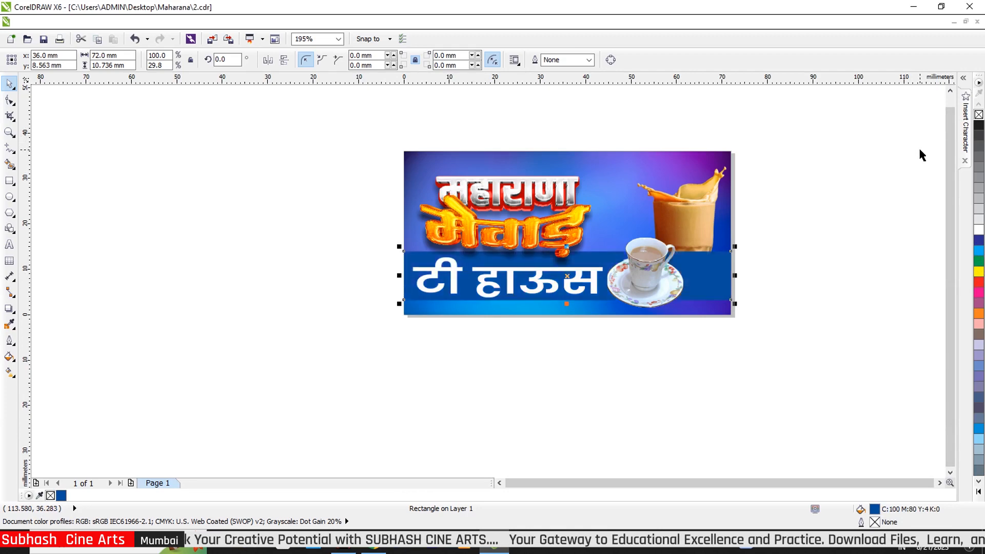
key(ctrl+Page_Down)
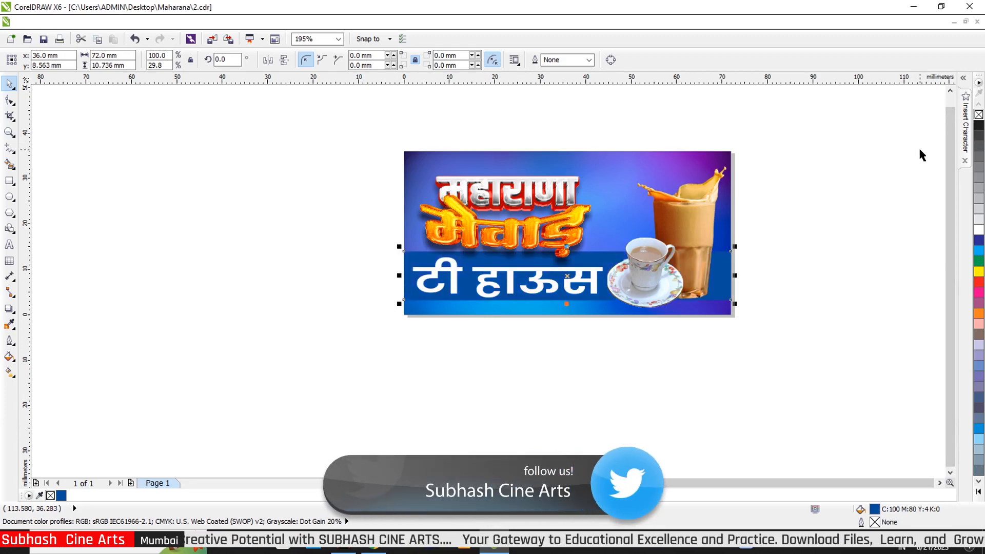
Lower the blue band's upper edge slightly so the band is about 10.5 mm high
scroll(595, 237, up, 3)
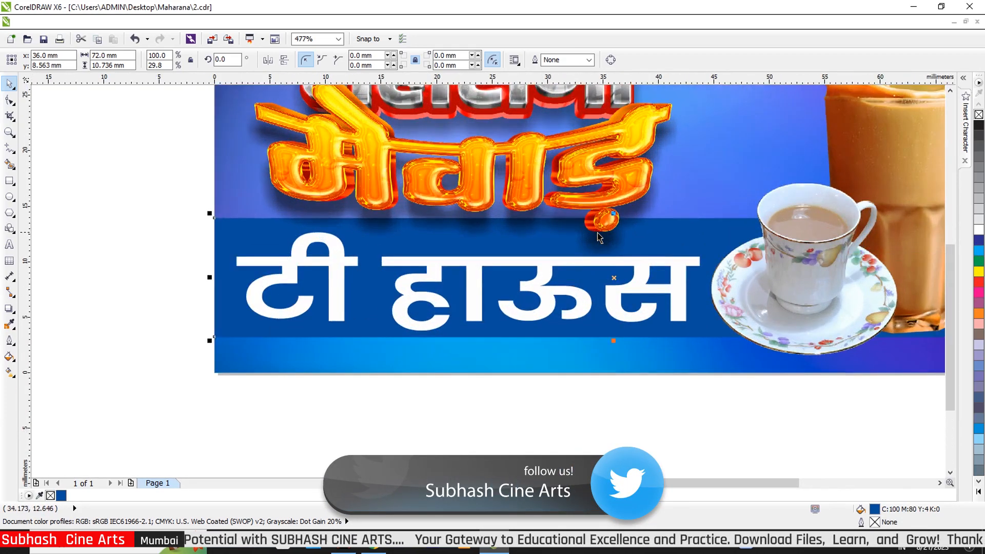
drag(613, 217, 621, 222)
scroll(592, 231, down, 3)
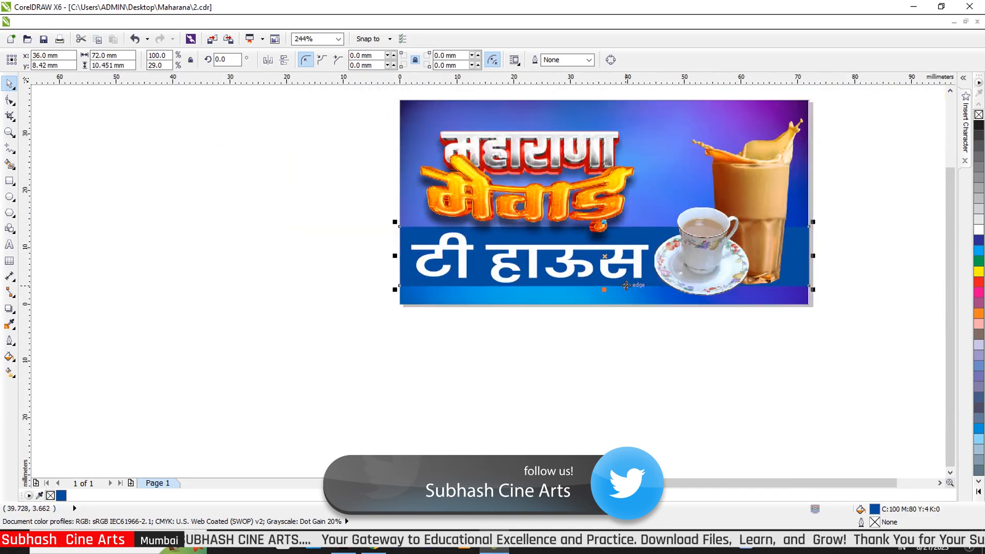
scroll(626, 281, up, 1)
click(571, 360)
Resize the टी हाऊस lettering to about 39.4 × 8 mm within the blue band
click(559, 272)
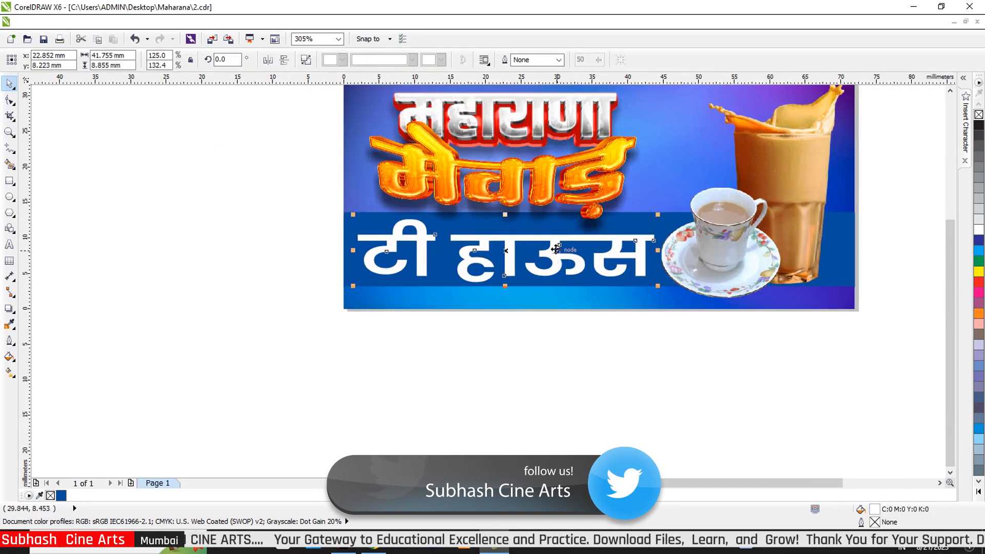
scroll(554, 250, up, 1)
drag(715, 306, 669, 295)
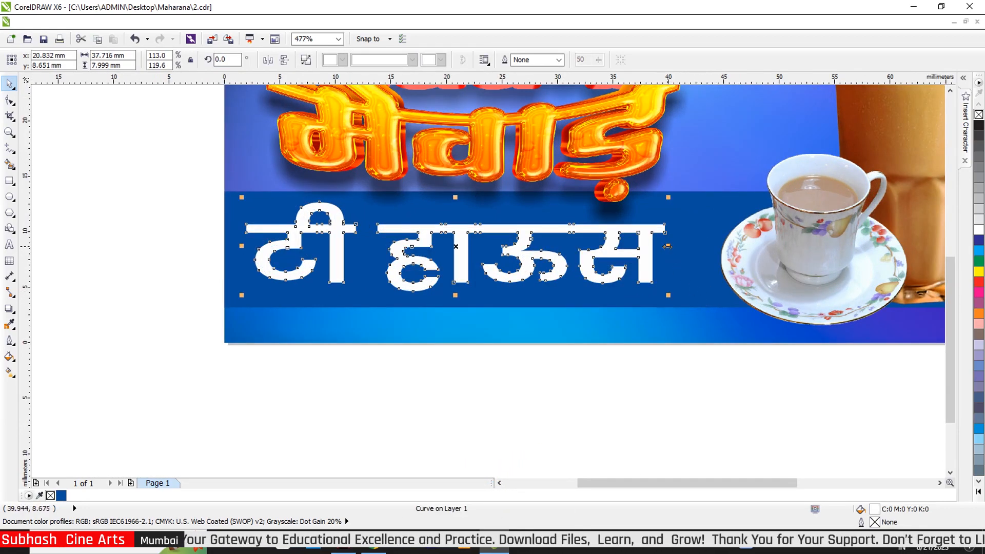
drag(667, 247, 684, 247)
Duplicate the टी हाऊस lettering about 0.3 mm right and down, fill the copy black and send it behind the white original
scroll(465, 251, up, 2)
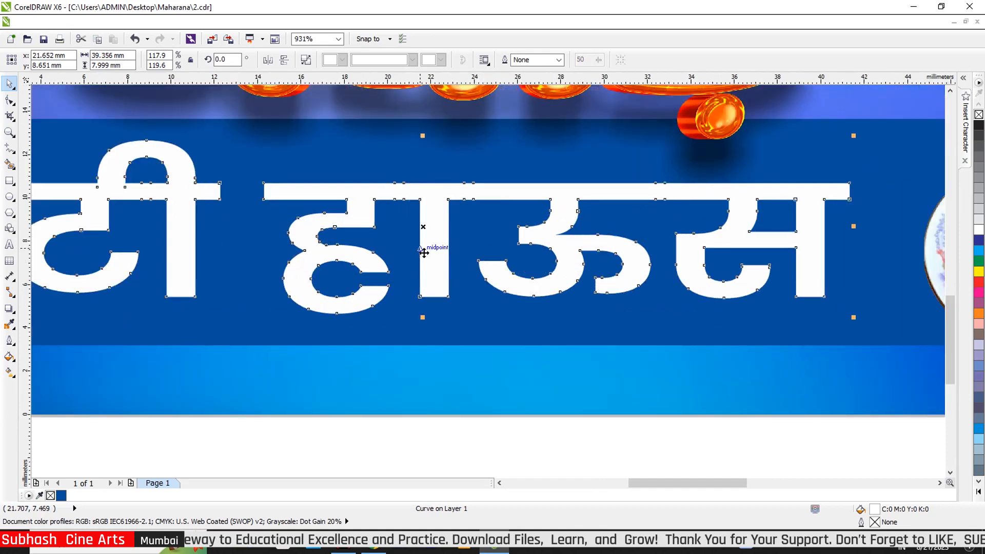
drag(427, 252, 433, 259)
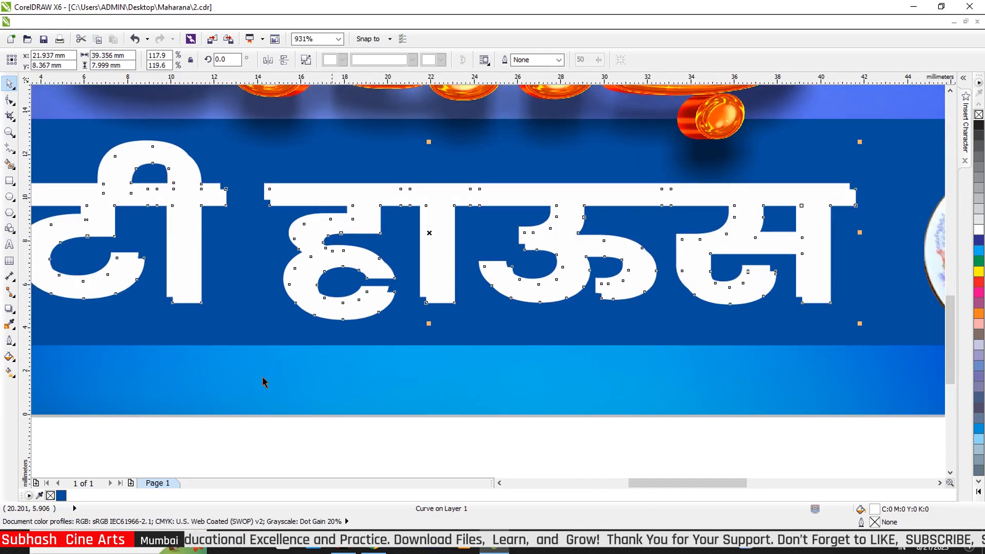
click(979, 126)
key(ctrl+Page_Down)
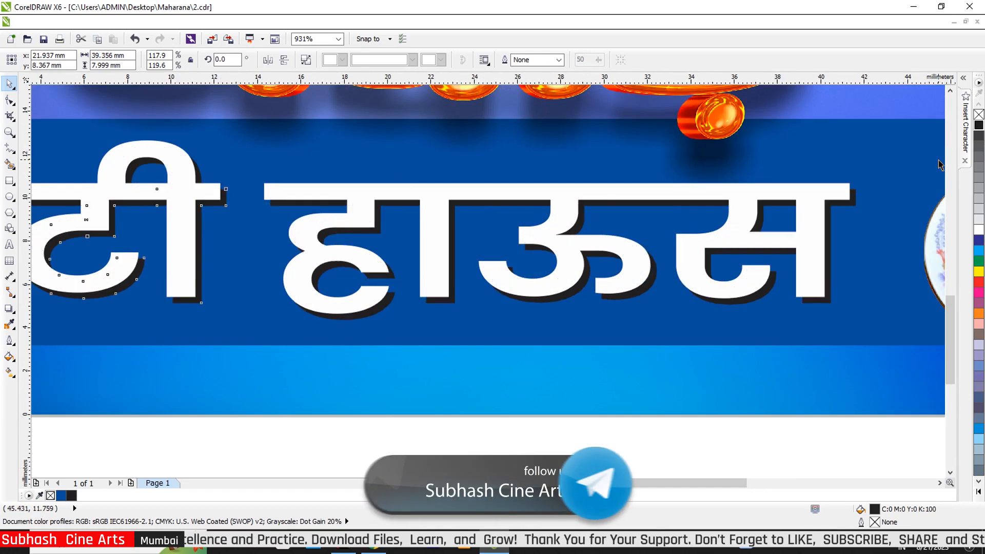
Move the black lettering copy about 0.1 mm further right and 0.2 mm further down to deepen the shadow
scroll(416, 229, up, 2)
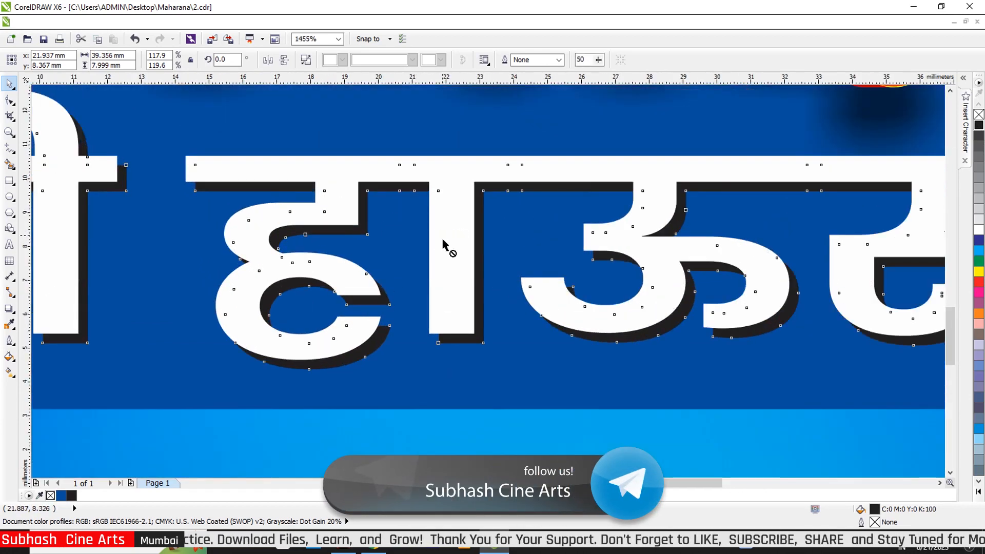
drag(443, 244, 446, 241)
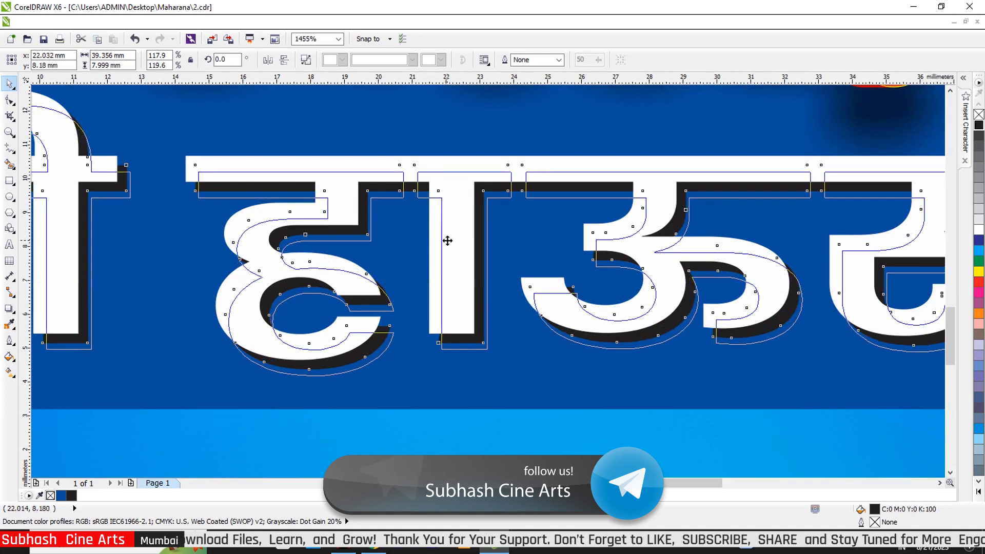
scroll(446, 242, down, 2)
key(Escape)
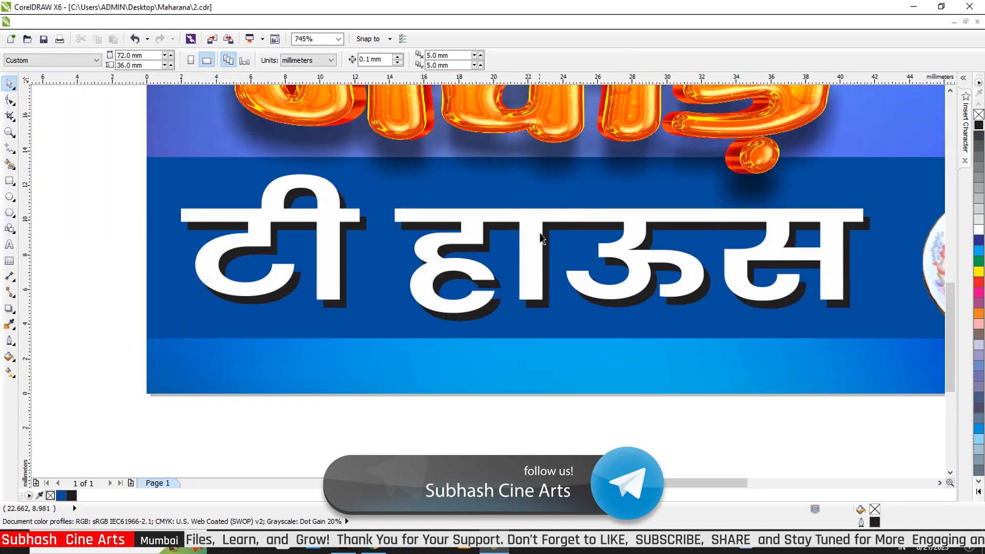
Group the white टी हाऊस lettering with its black shadow copy
scroll(538, 225, down, 2)
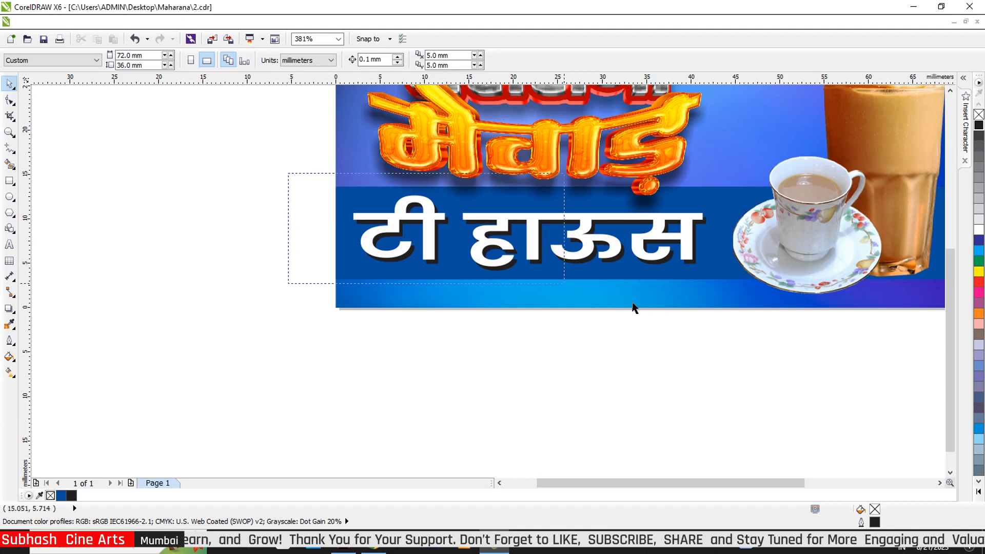
drag(632, 303, 793, 317)
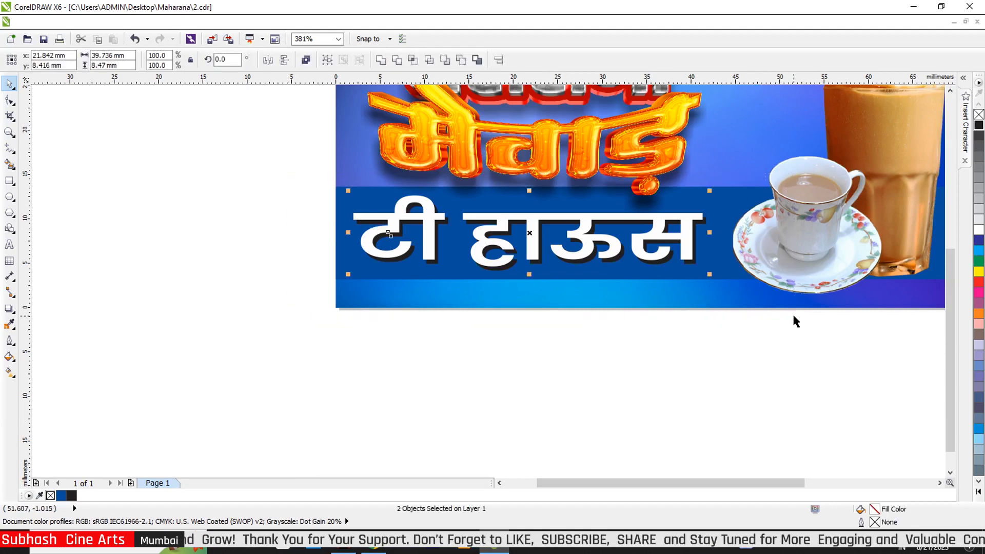
key(ctrl+g)
scroll(607, 312, down, 2)
scroll(784, 279, up, 1)
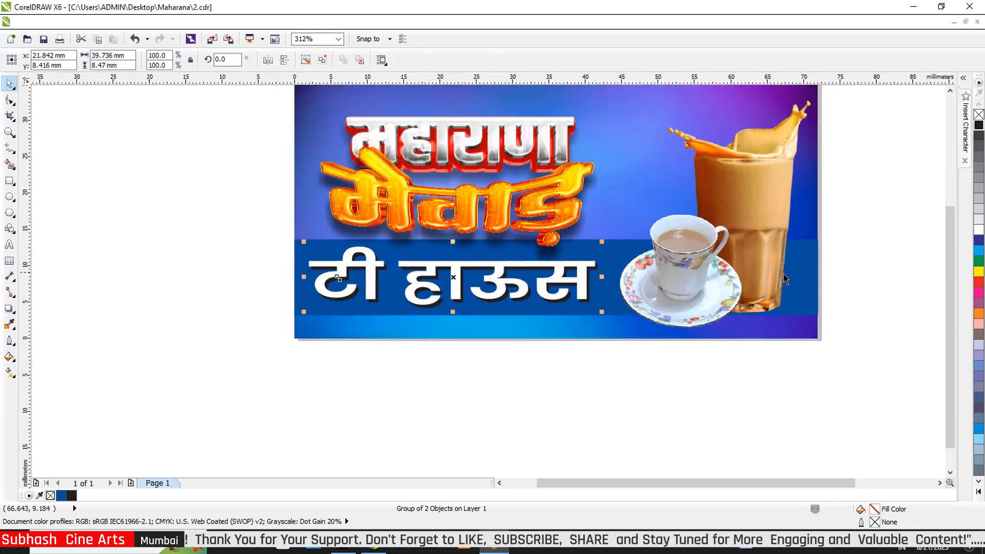
Apply a linear transparency to the blue band, fading it out to the right from the end of the lettering towards the glass
click(816, 290)
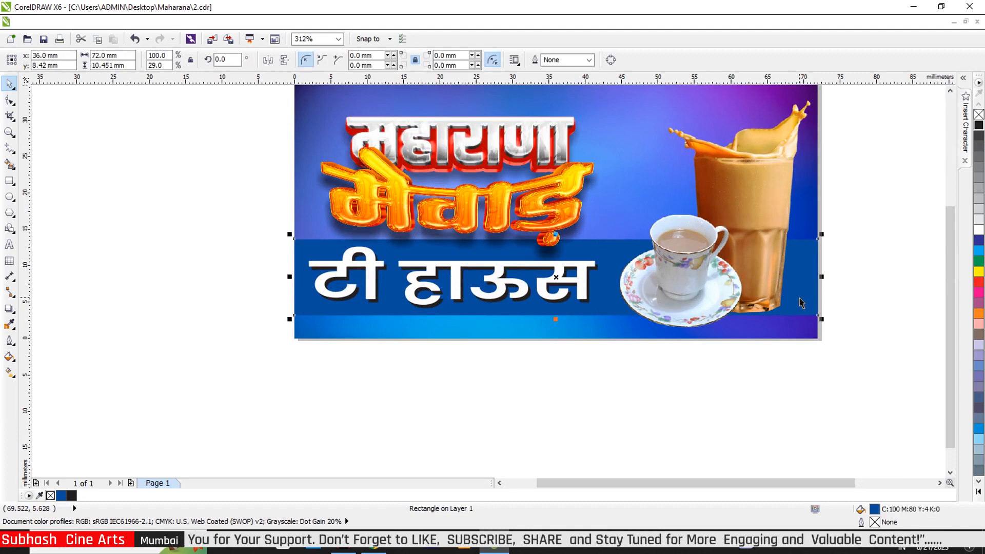
click(11, 310)
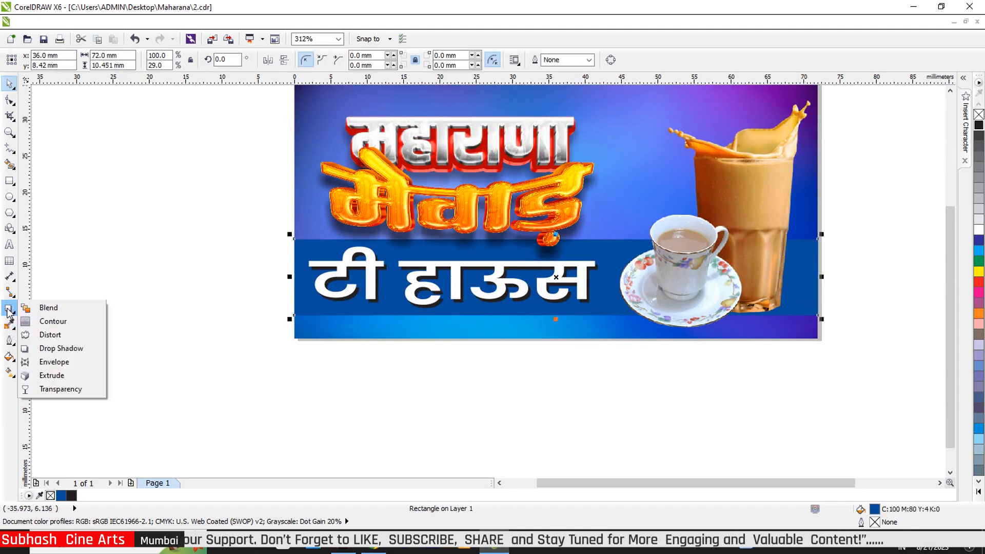
click(72, 389)
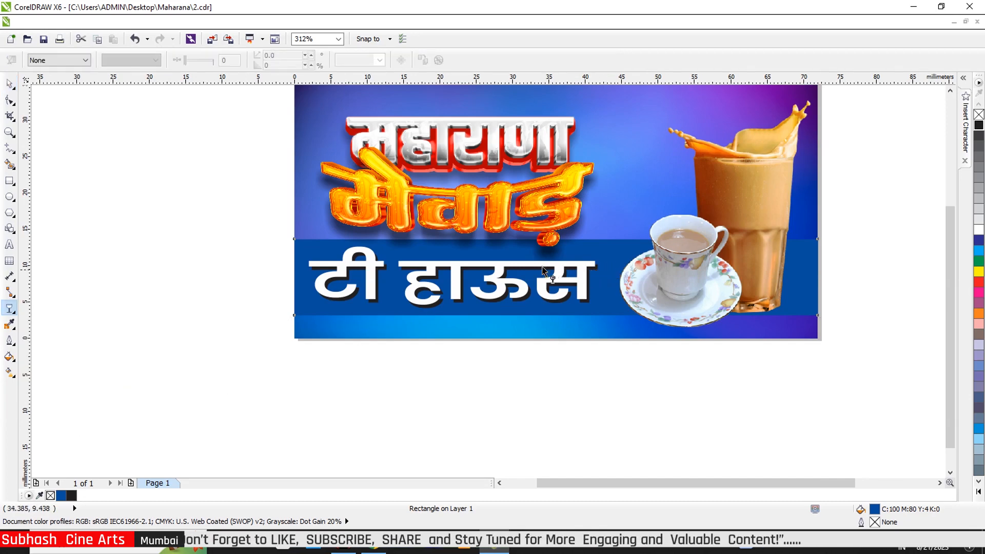
drag(528, 269, 755, 264)
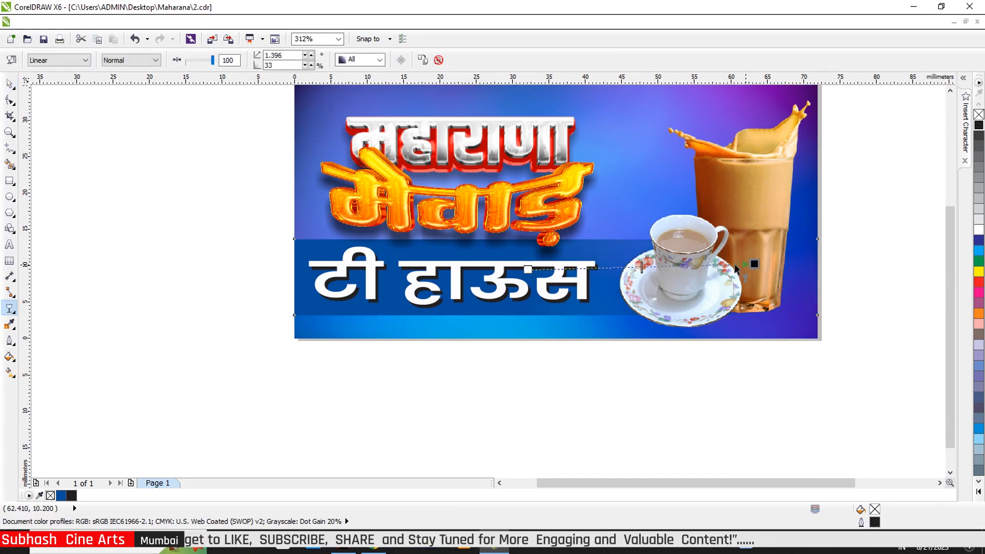
drag(526, 270, 572, 269)
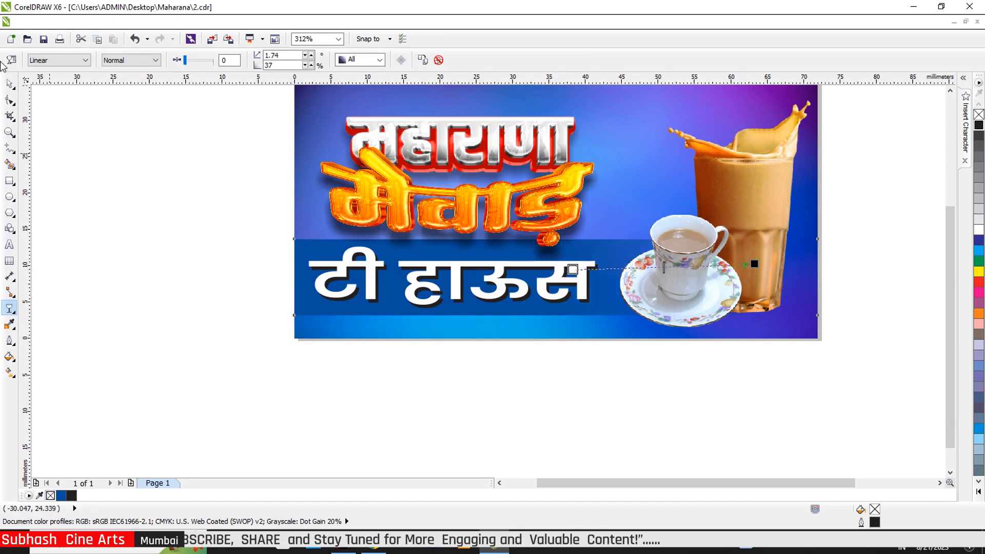
click(9, 82)
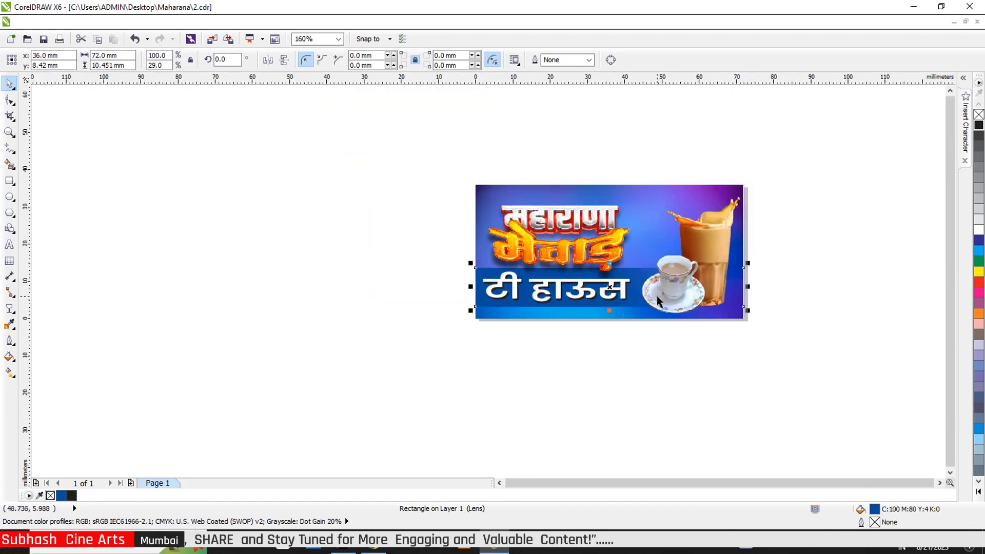
scroll(662, 299, down, 2)
scroll(762, 261, up, 2)
key(Escape)
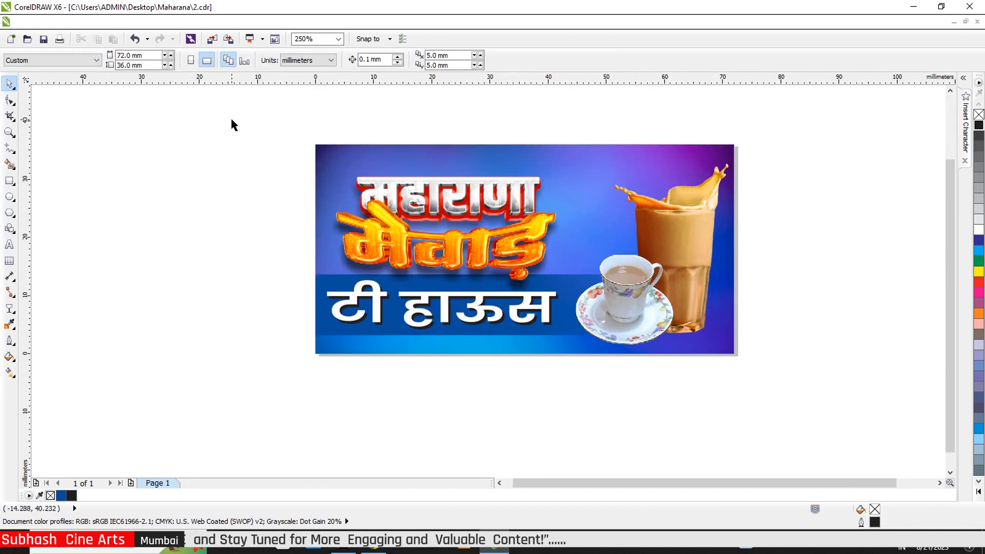
Move the महाराणा and मेवाड़ titles together with the टी हाऊस lettering about 1 mm up
drag(231, 120, 685, 334)
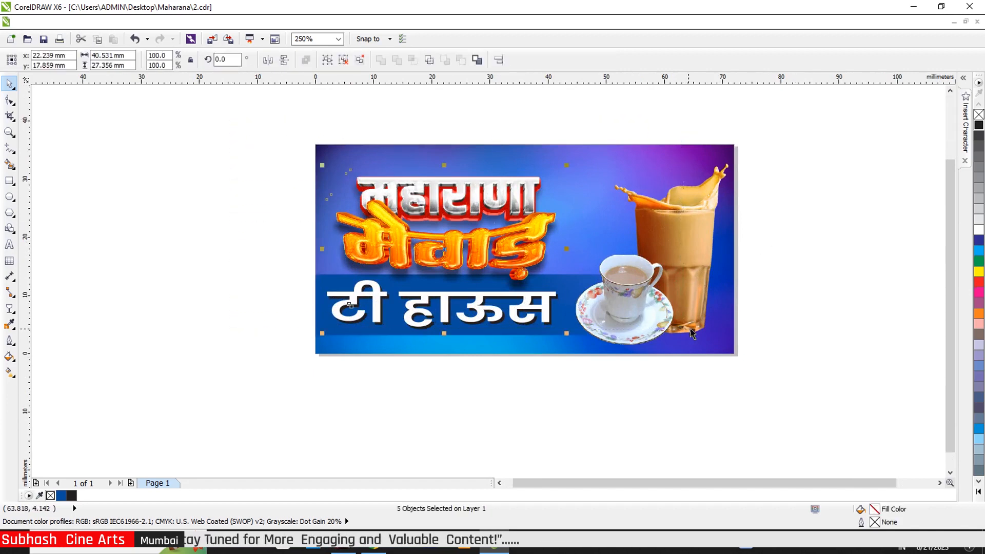
key(Up)
key(Up)
key(Up)
key(Up)
key(Up)
key(Up)
key(Up)
key(Up)
key(Up)
key(Up)
key(Up)
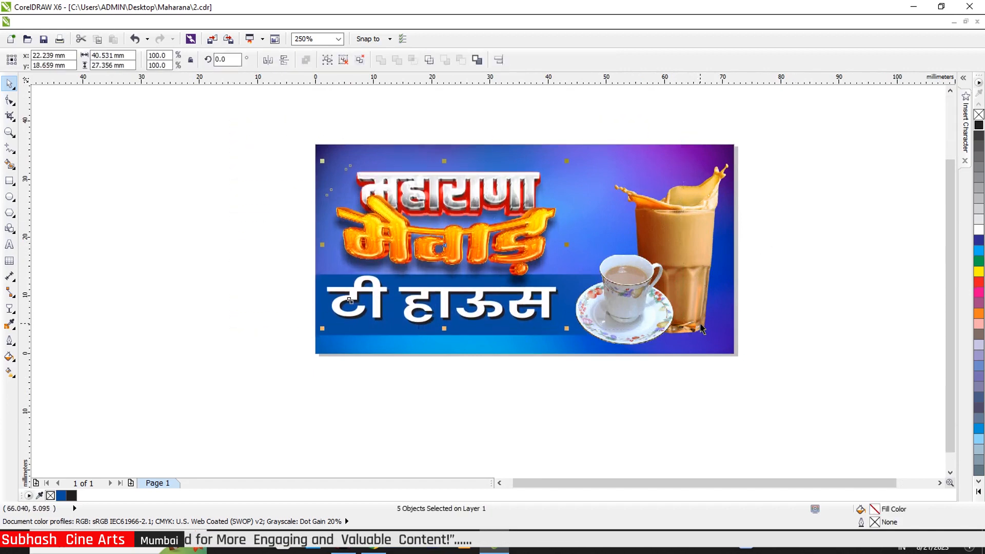
Move the fading blue band behind the टी हाऊस lettering 1.5 mm up
click(839, 305)
click(479, 331)
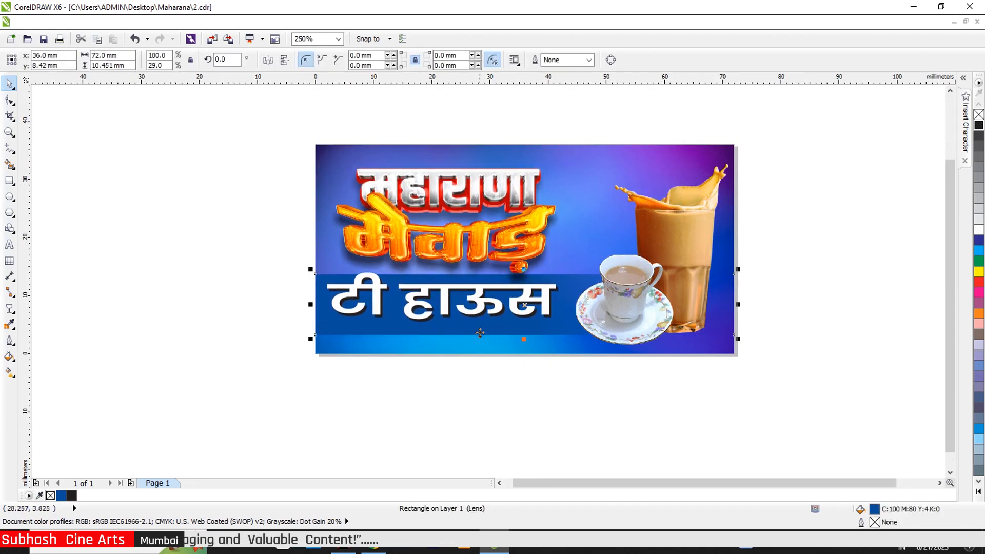
key(Up)
key(Up)
key(Up)
key(Up)
key(Up)
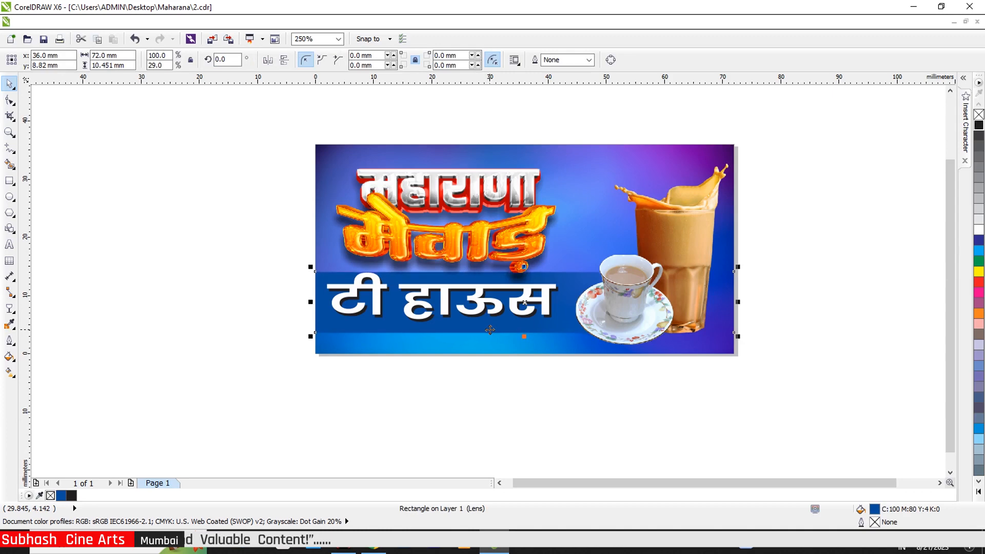
key(Up)
key(Up)
key(Up)
key(Up)
key(Up)
key(Up)
key(Up)
key(Up)
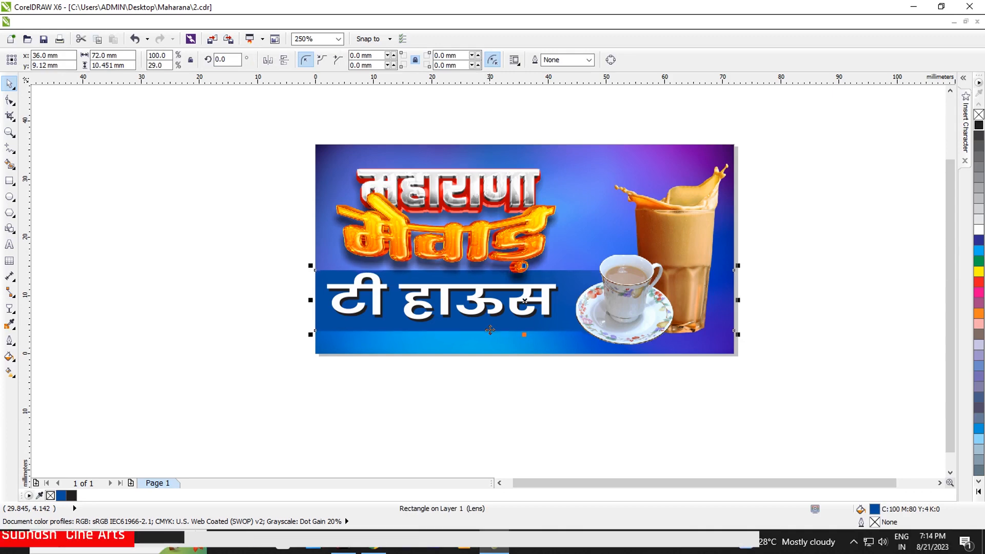
key(Up)
key(Up)
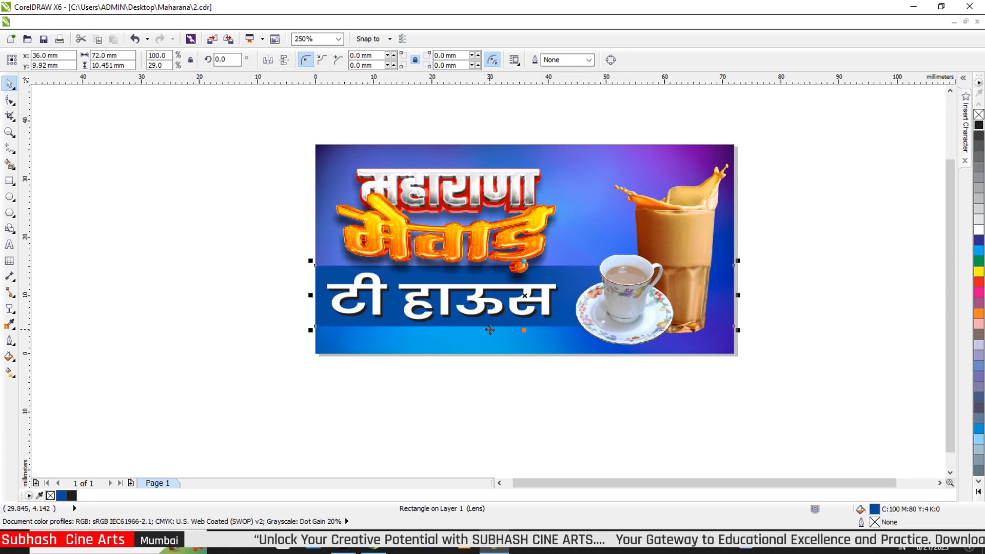
Move the tea glass image about 1.1 mm up and 0.3 mm left
scroll(490, 330, down, 2)
scroll(567, 334, up, 1)
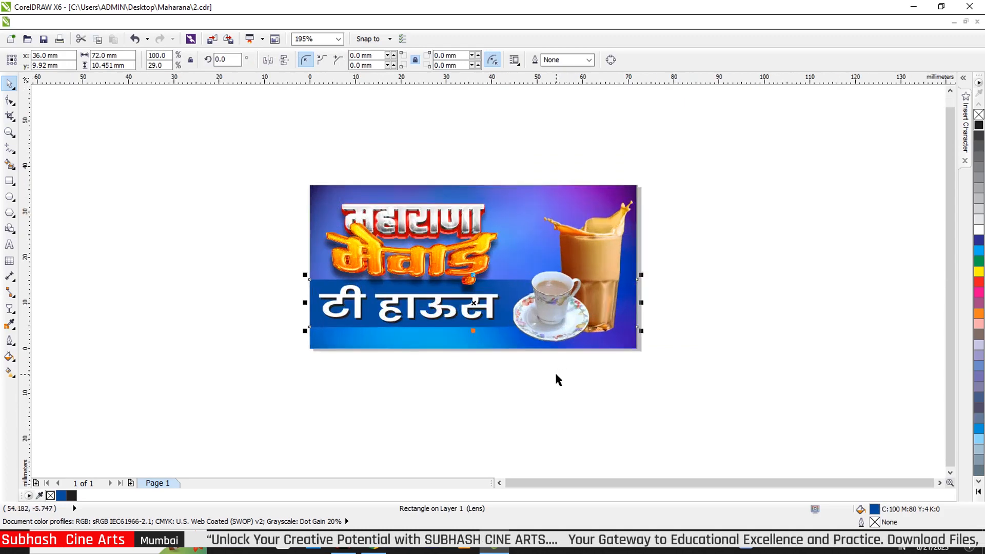
click(572, 336)
scroll(599, 257, up, 1)
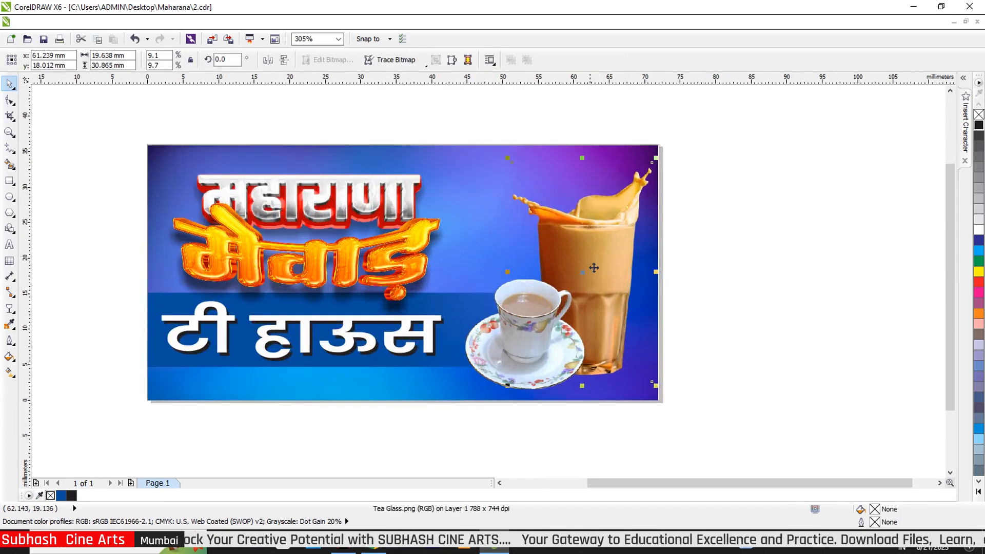
drag(585, 272, 582, 268)
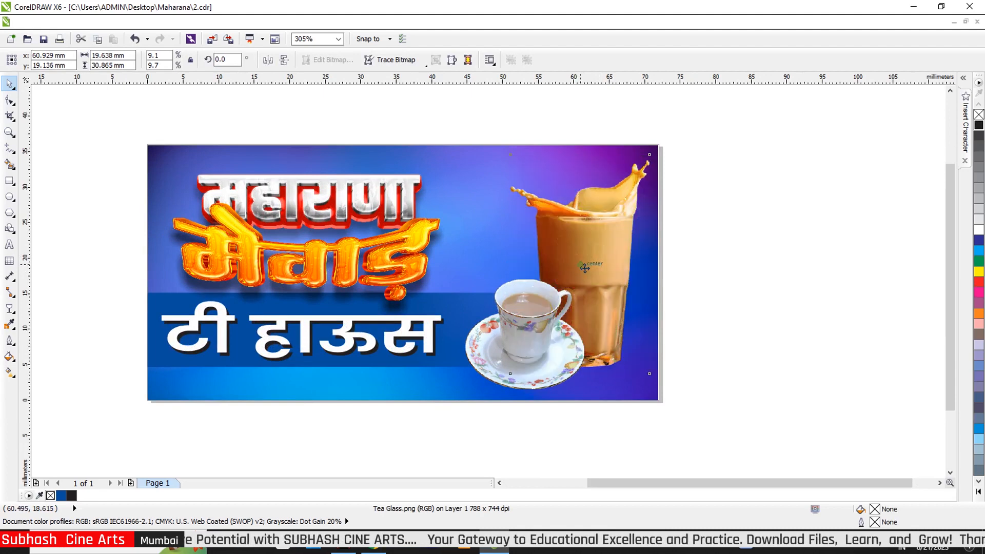
Add a black drop shadow to the tea glass, offset about 0.27 mm right and 3.7 mm down, with opacity 60
click(7, 327)
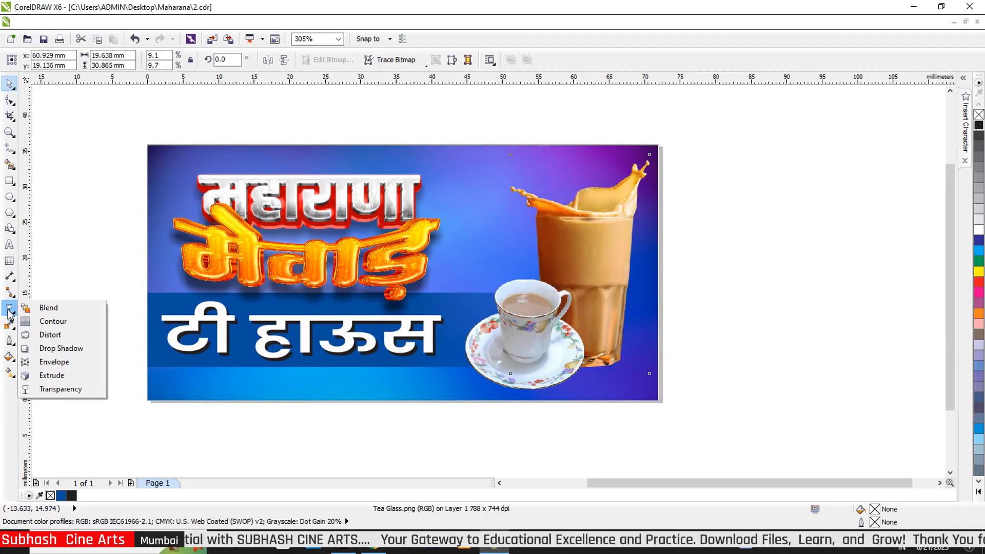
click(60, 348)
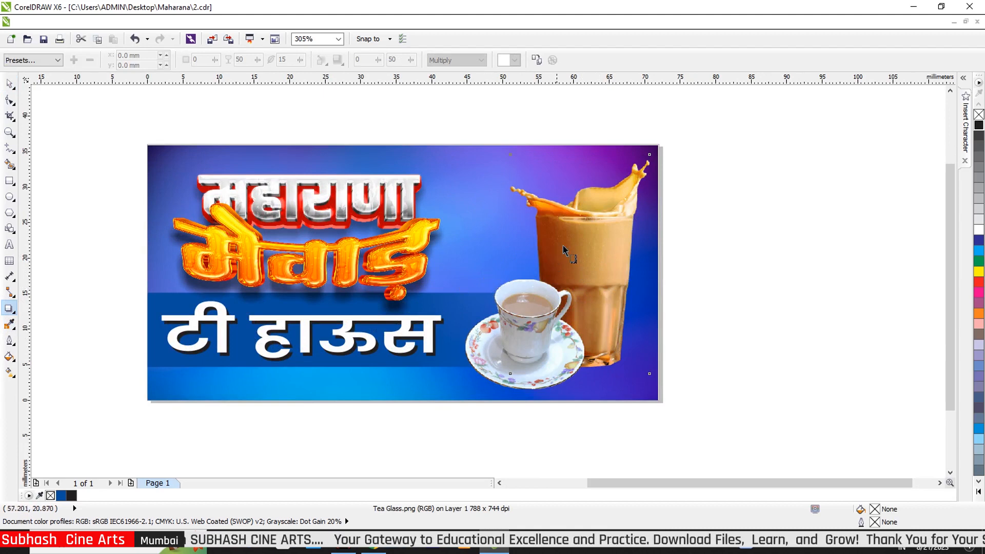
drag(579, 263, 589, 400)
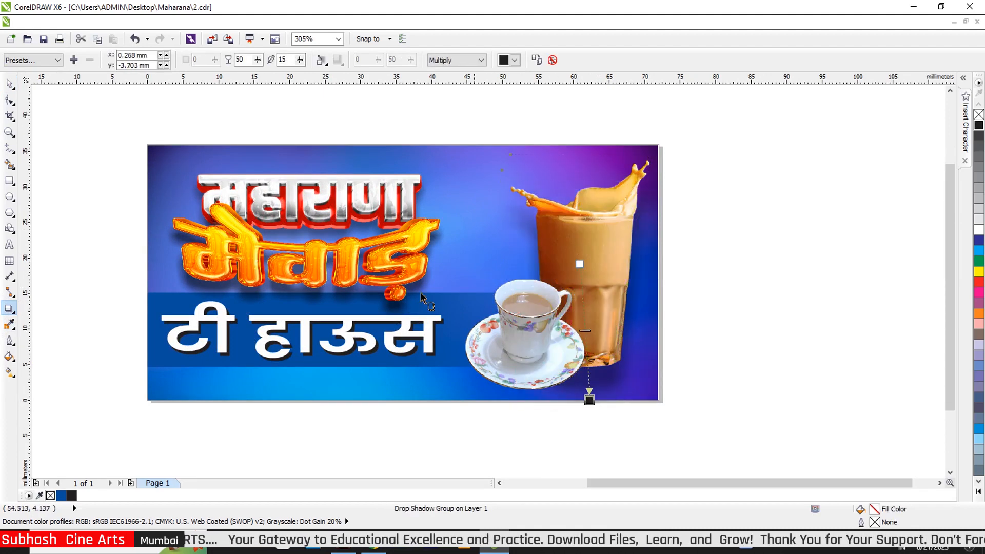
double_click(247, 59)
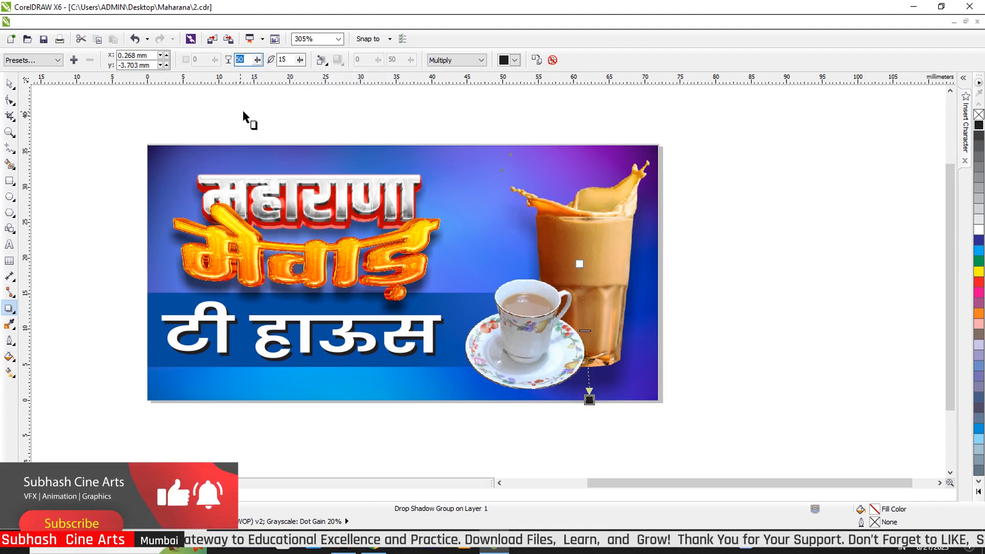
text(60)
key(Return)
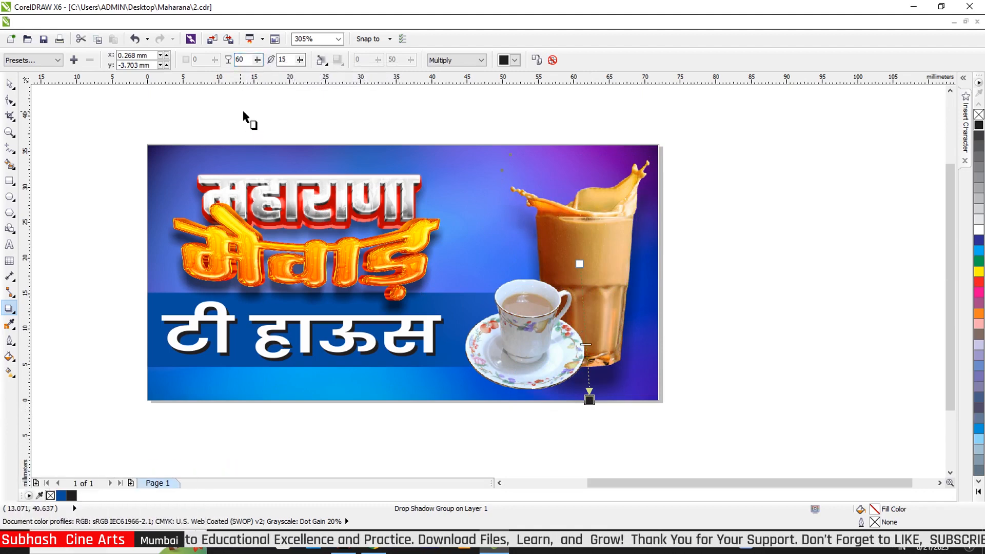
Break the tea glass's drop shadow group apart
click(192, 24)
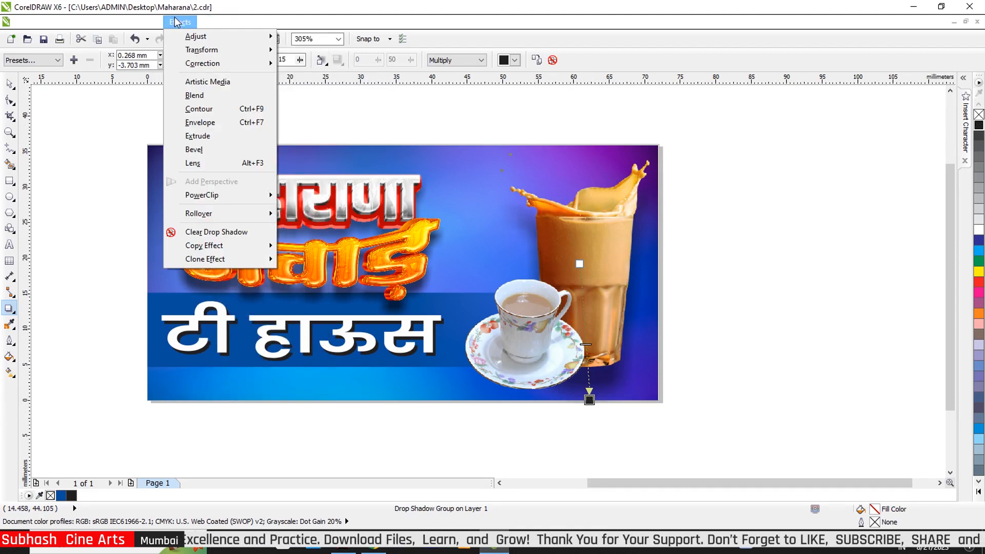
mouse_move(163, 21)
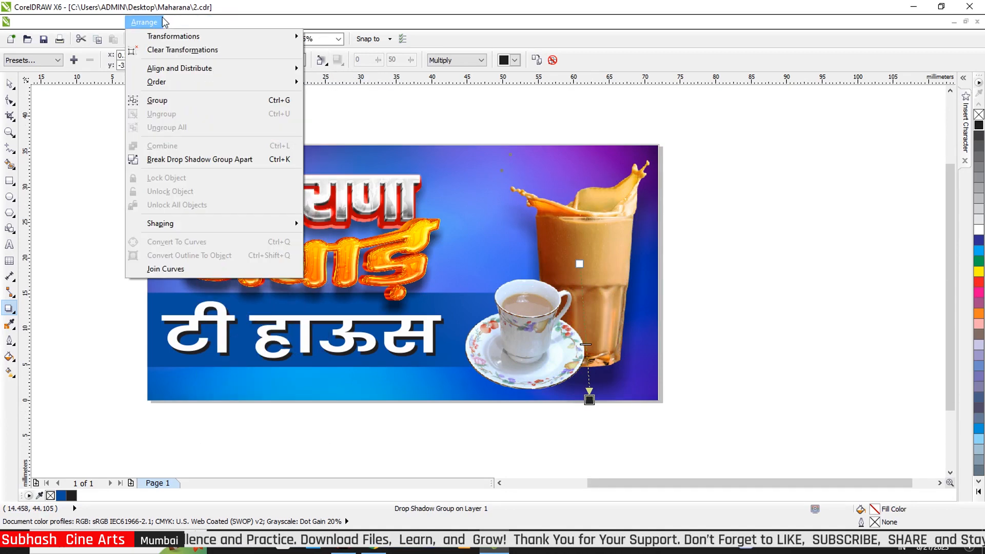
click(221, 159)
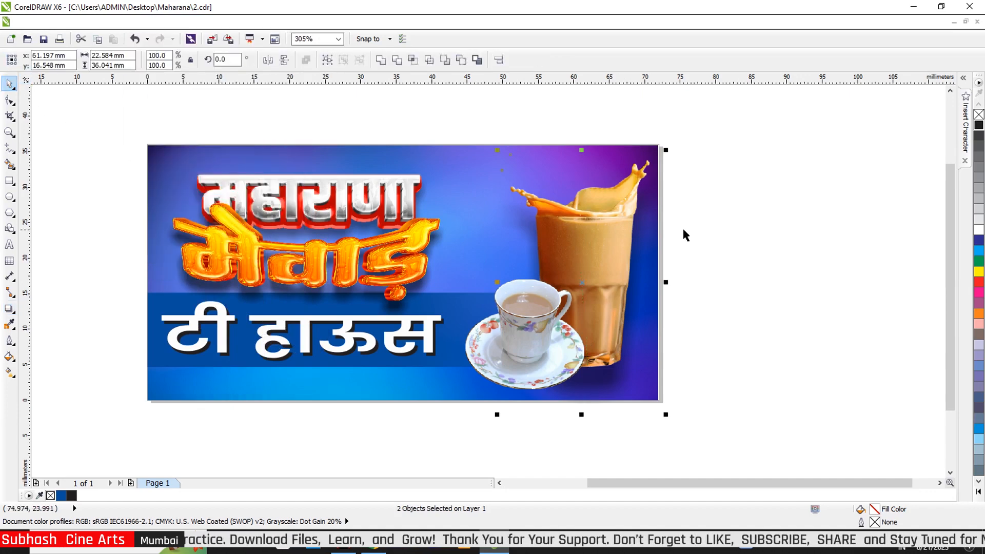
Squash the separated glass shadow to a height of about 8.7 mm around the base of the glass
click(682, 343)
click(615, 374)
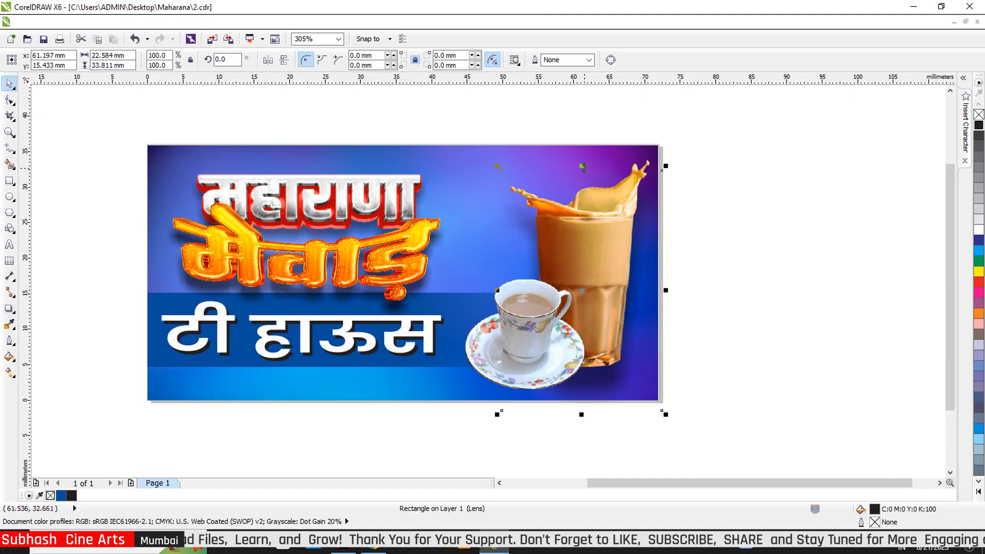
drag(583, 167, 590, 307)
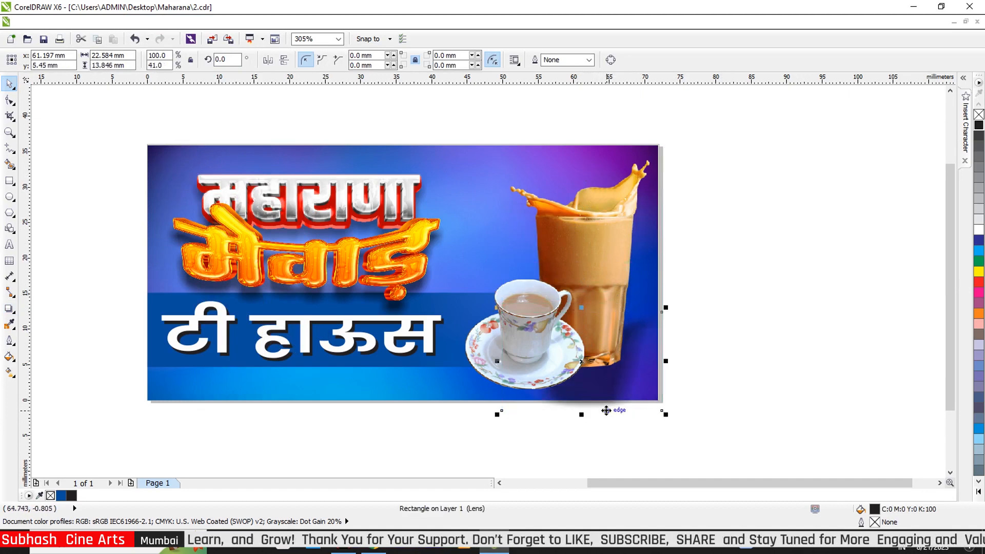
drag(583, 413, 591, 384)
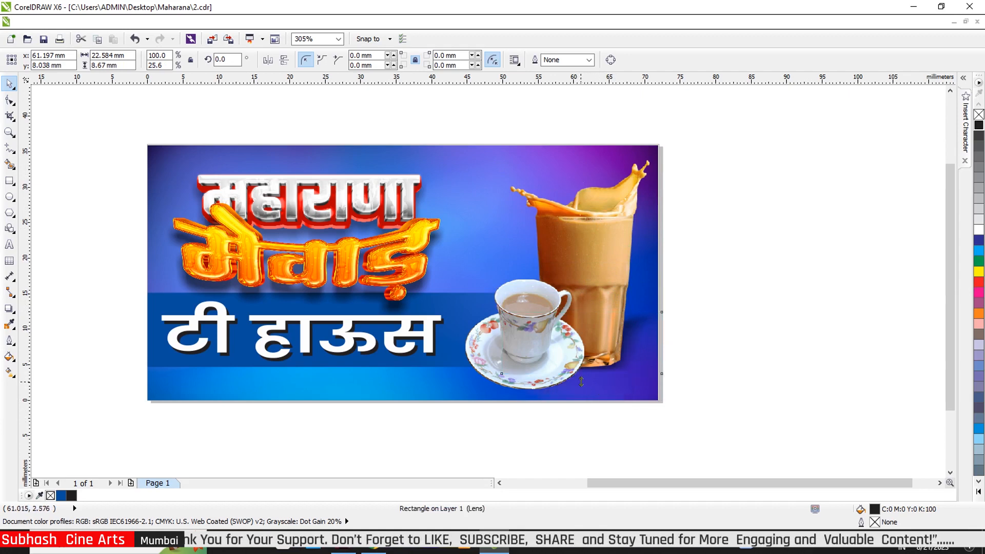
drag(581, 381, 583, 384)
click(726, 373)
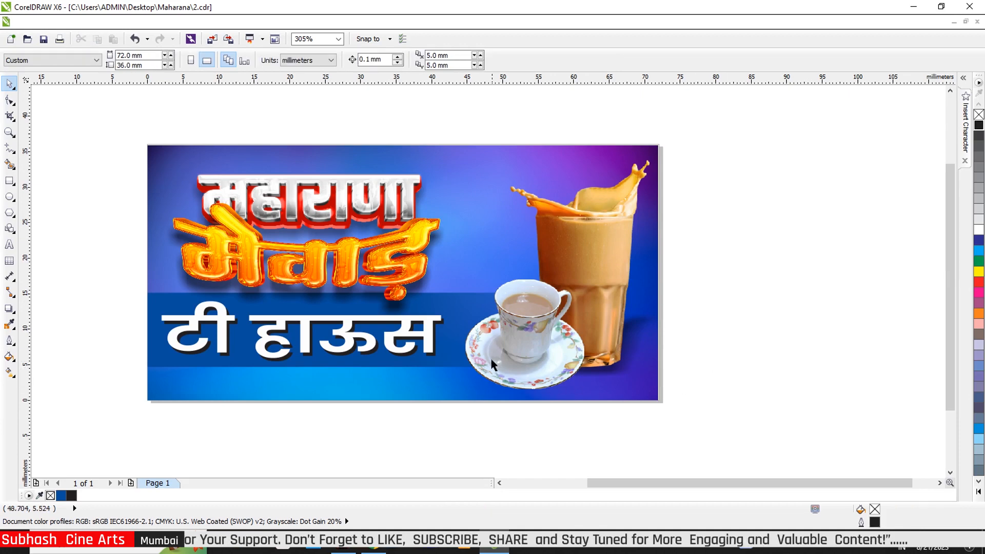
Move the cup and saucer image about 2 mm up and slightly left, and enlarge it to about 17.7 × 16.3 mm
click(498, 344)
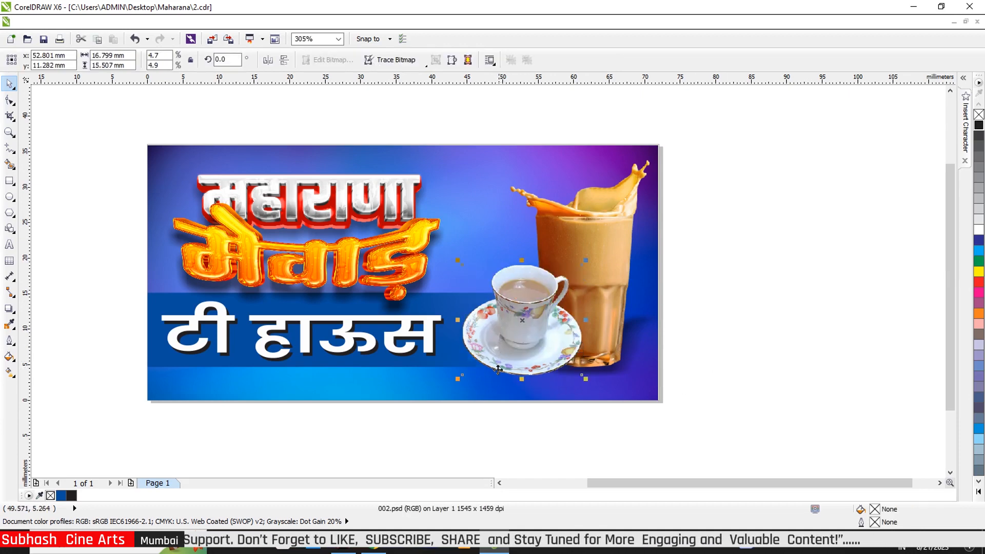
scroll(499, 388, up, 2)
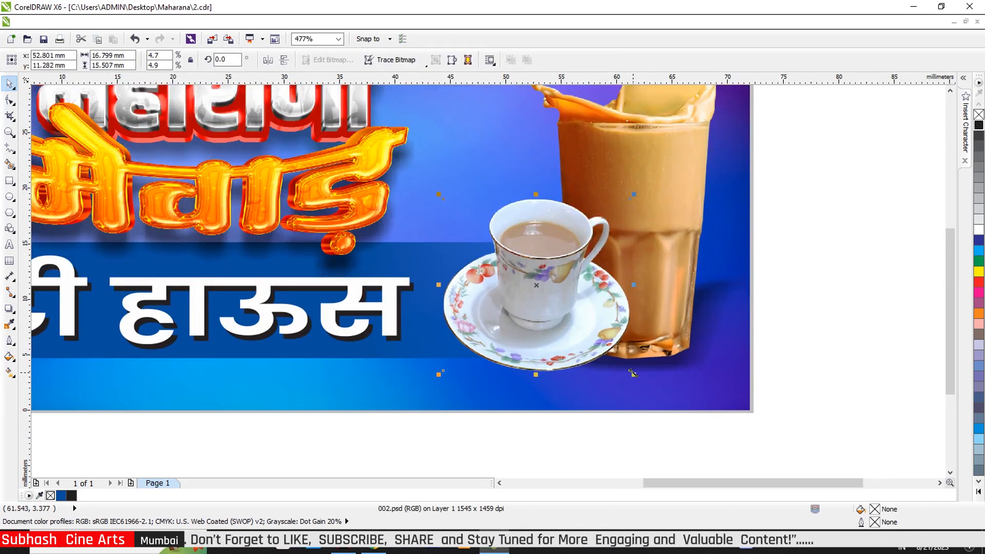
drag(633, 373, 643, 383)
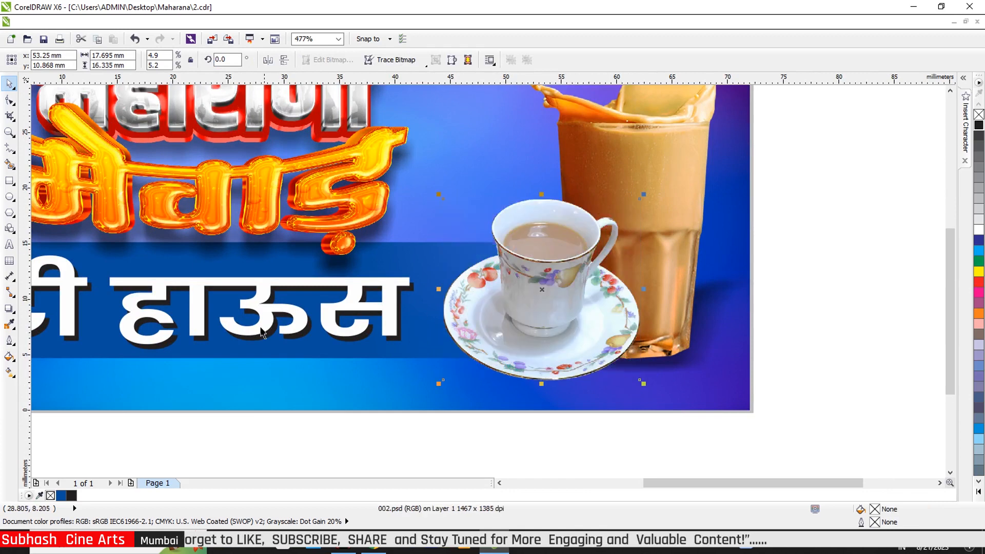
Add a drop shadow to the cup and saucer, offset about 0.6 mm right and 1.6 mm down, with opacity 80 and feathering 10
click(9, 308)
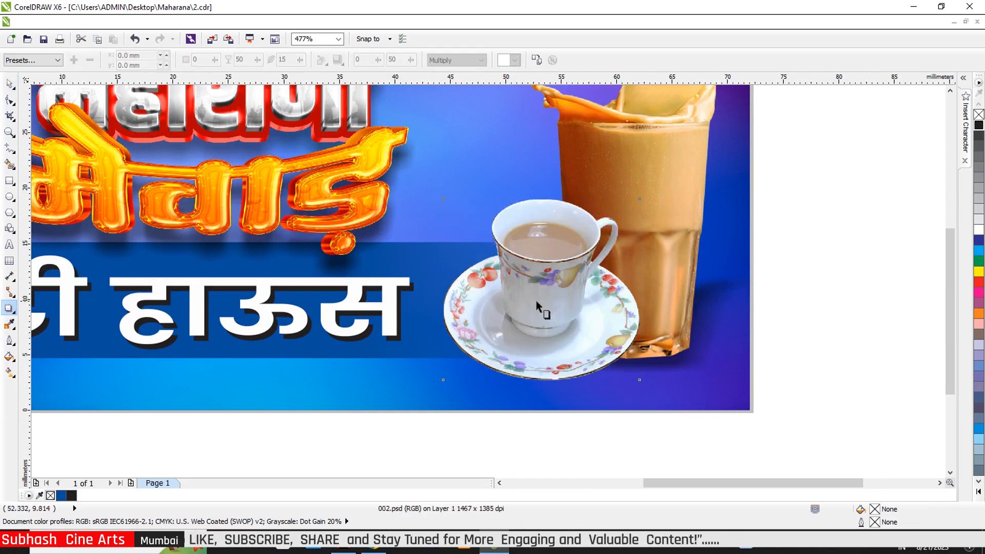
drag(551, 293, 608, 409)
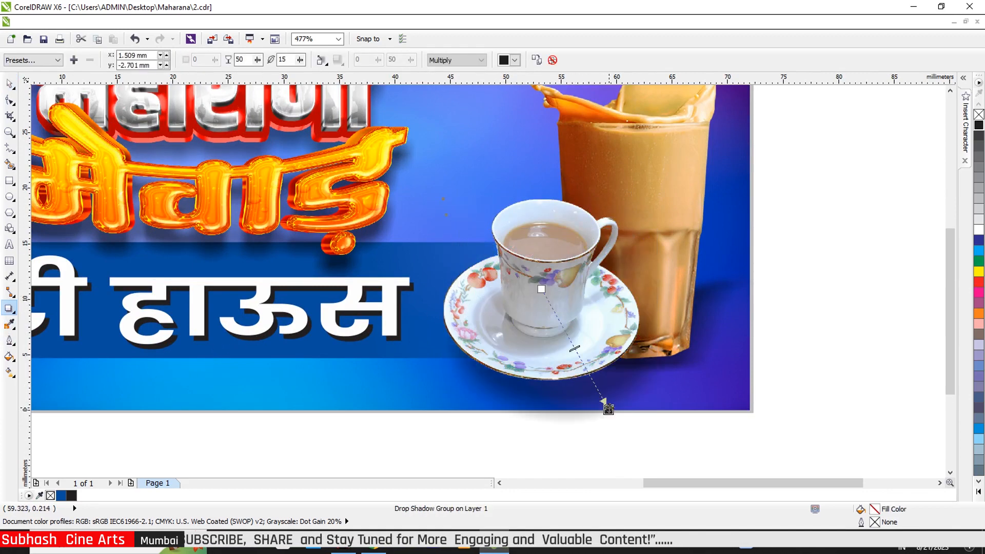
double_click(240, 59)
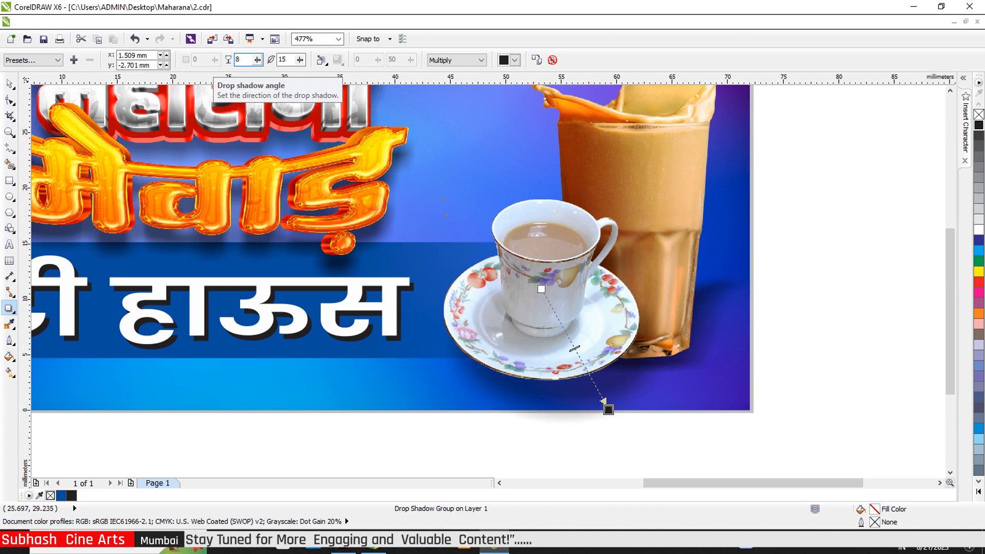
double_click(283, 60)
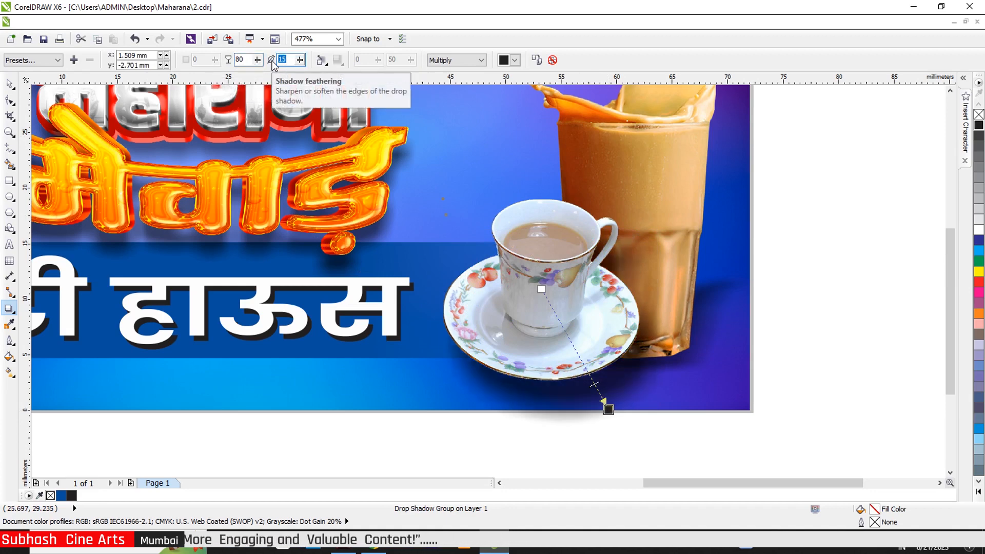
key(Return)
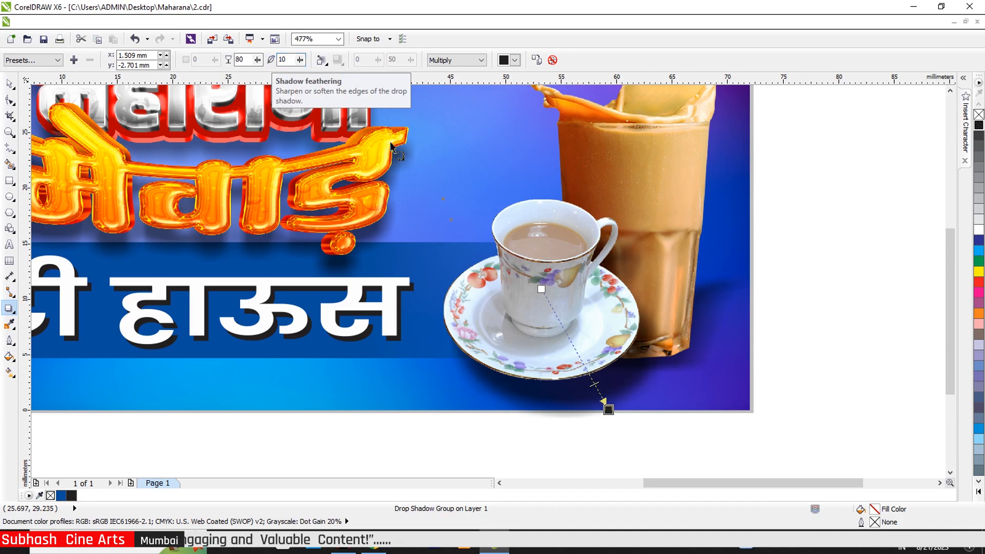
drag(608, 409, 584, 397)
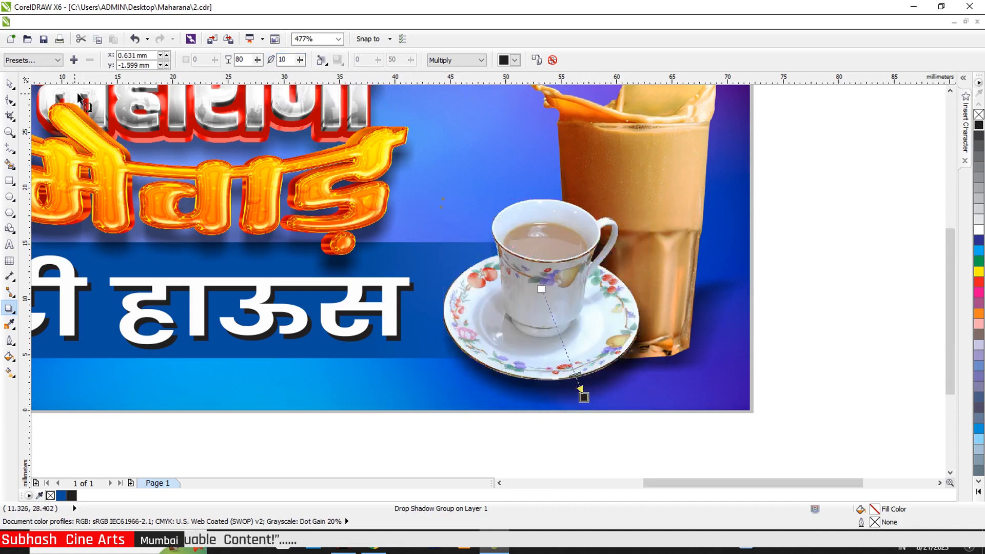
Move the tea glass and the cup and saucer, together with their shadows, 0.5 mm up
click(9, 83)
scroll(813, 331, down, 2)
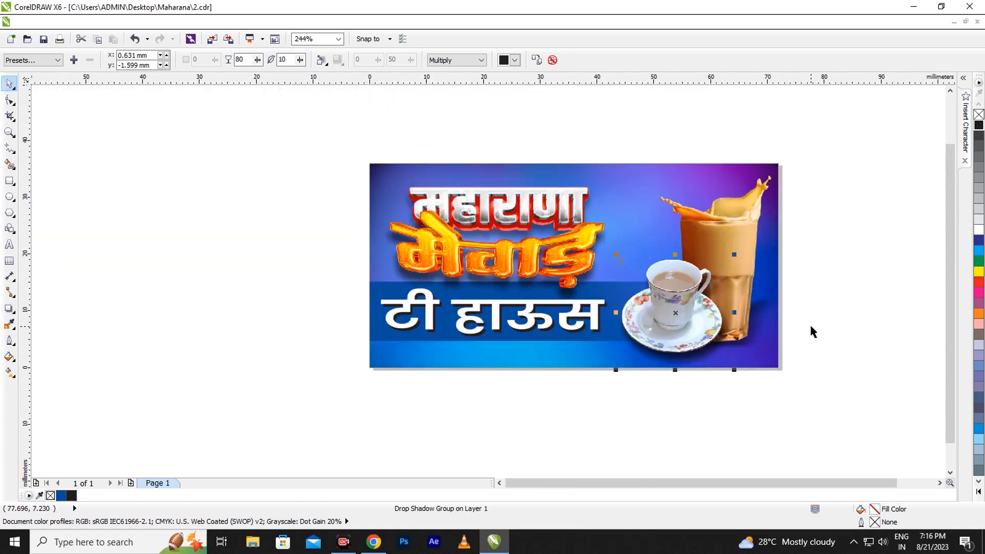
scroll(814, 330, up, 1)
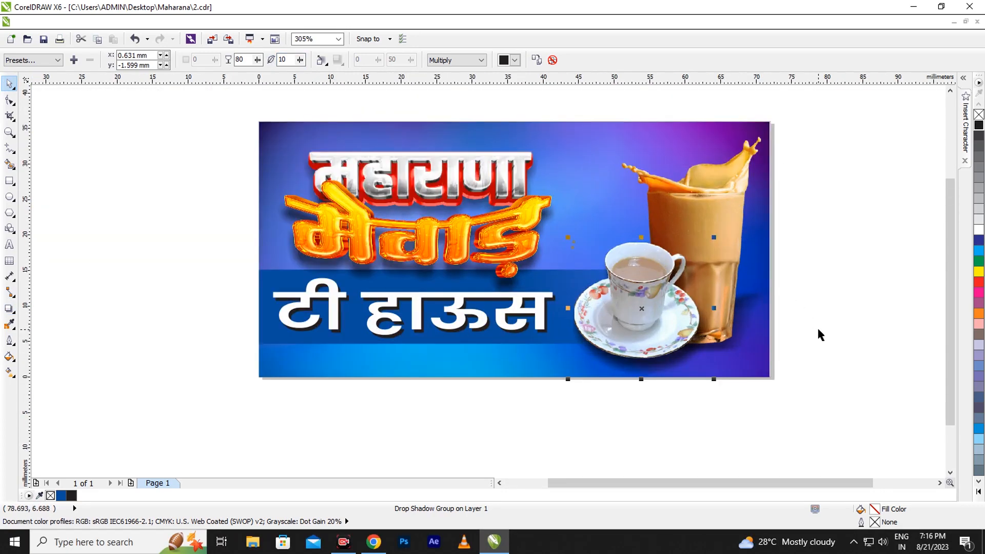
scroll(785, 311, down, 1)
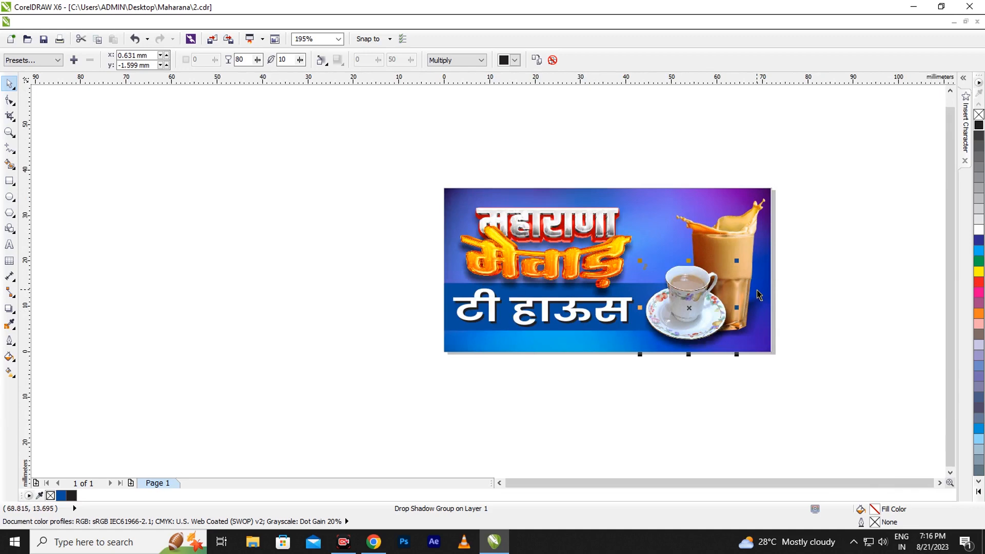
drag(833, 167, 612, 393)
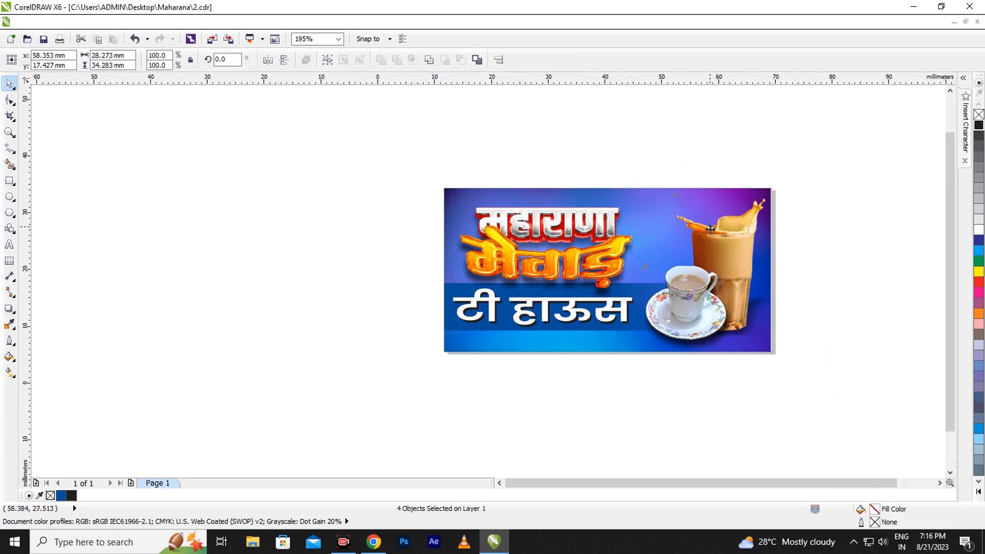
scroll(710, 227, up, 2)
key(Up)
key(Up)
key(Up)
key(Up)
key(Up)
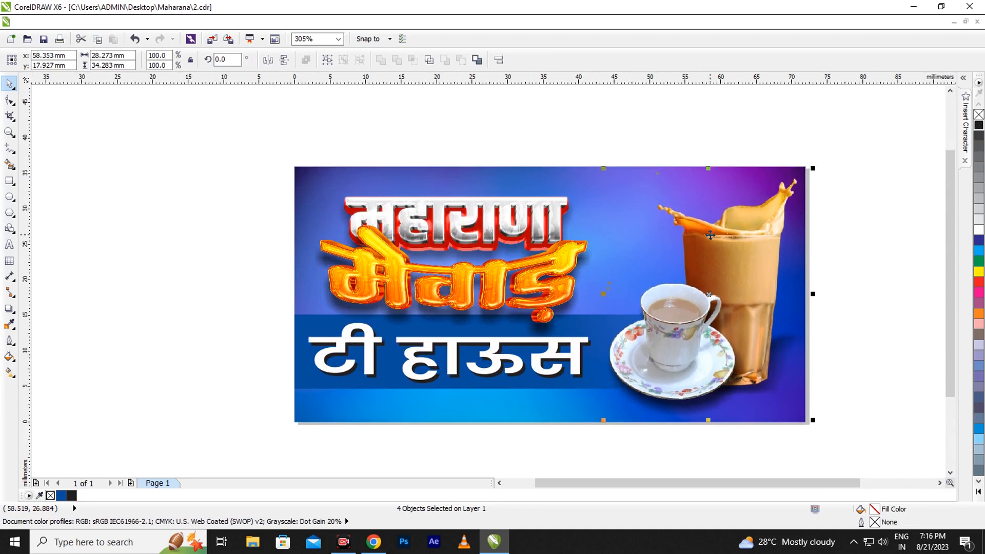
scroll(710, 235, down, 2)
scroll(705, 323, up, 1)
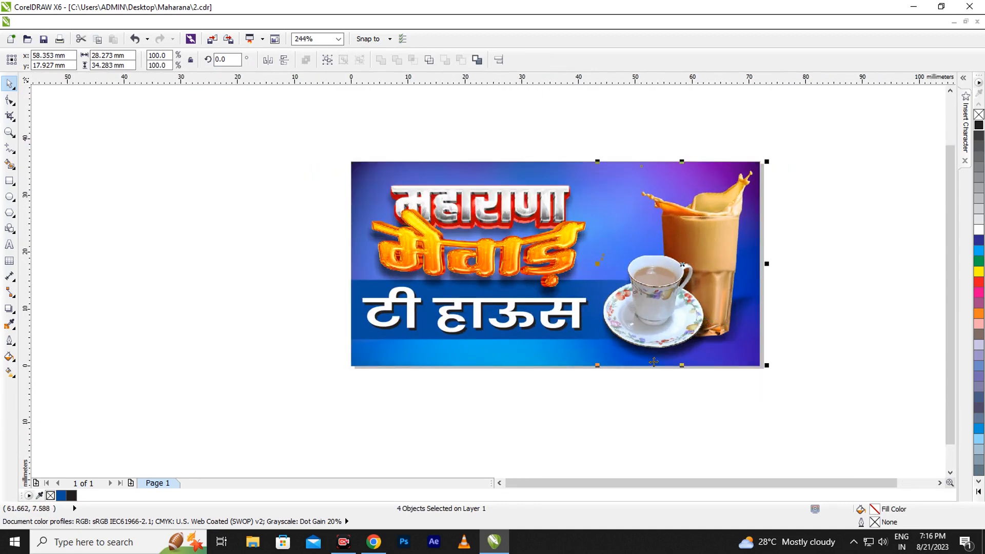
scroll(618, 389, up, 2)
scroll(618, 389, down, 1)
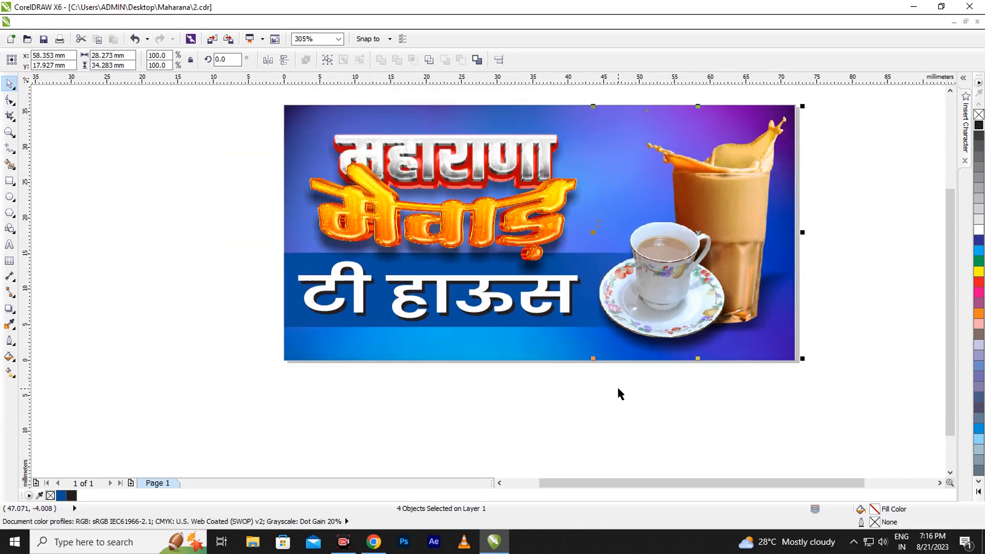
click(567, 403)
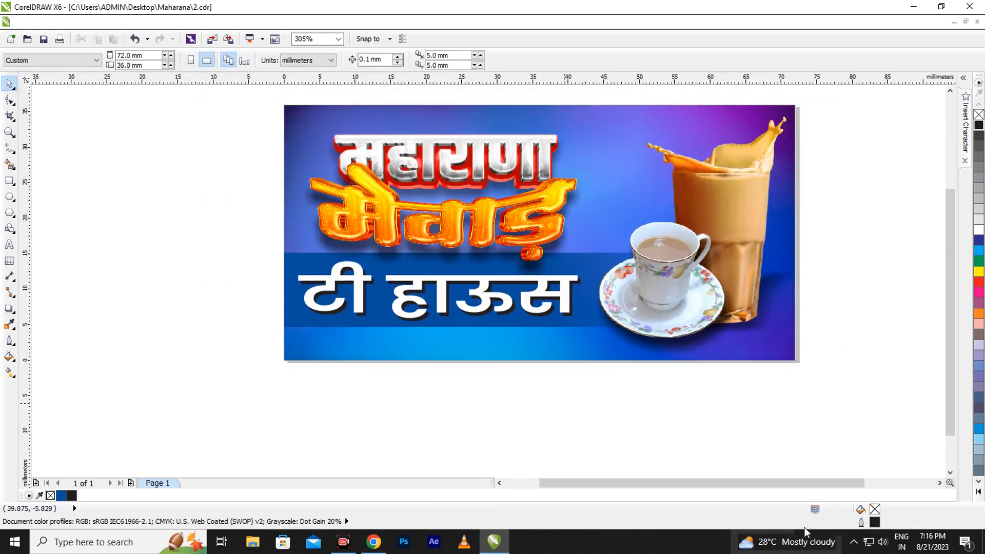
Switch to the Hindi typing page in Chrome and copy the text श्री गणेशाय नमः
key(alt+Tab)
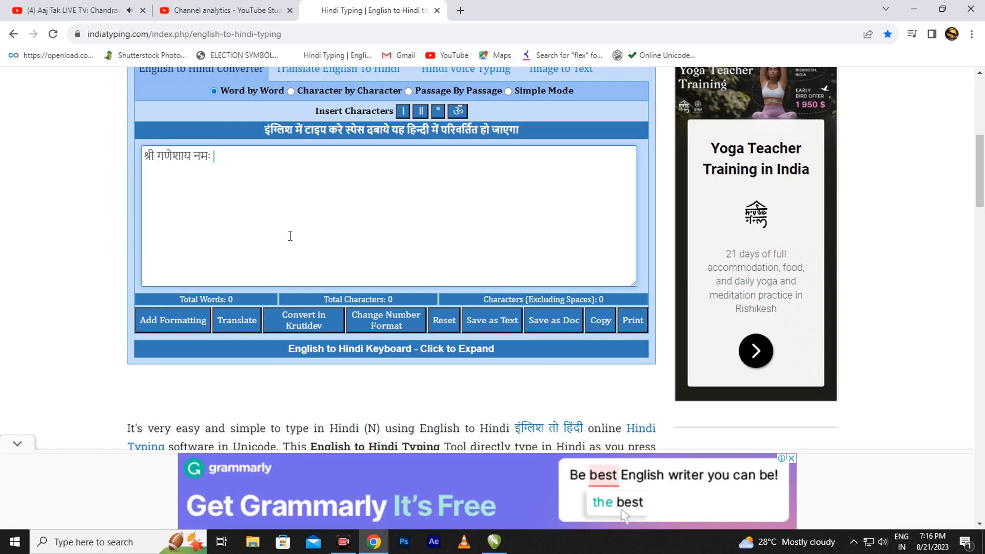
drag(222, 158, 116, 162)
key(ctrl+c)
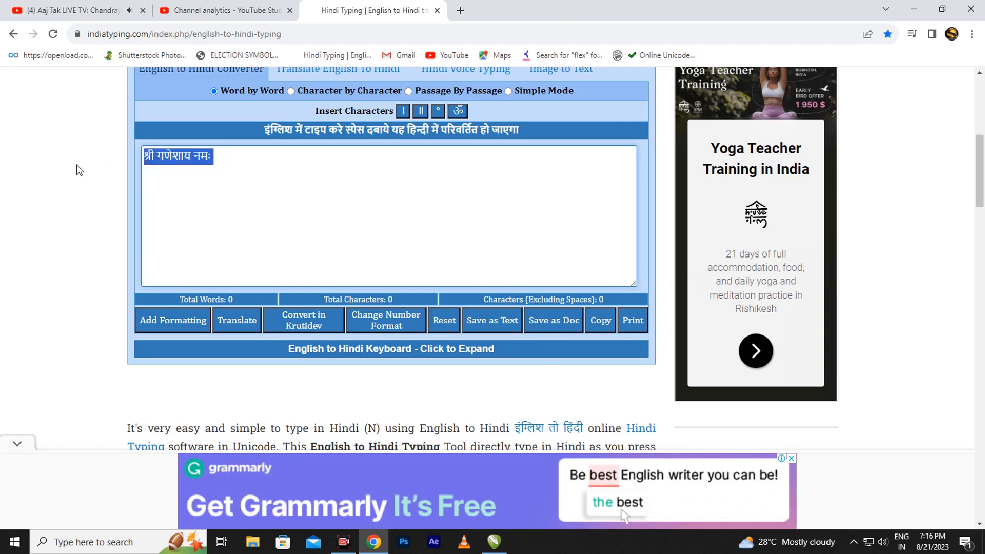
Switch back to CorelDRAW and paste श्री गणेशाय नमः as artistic text above the banner
click(493, 543)
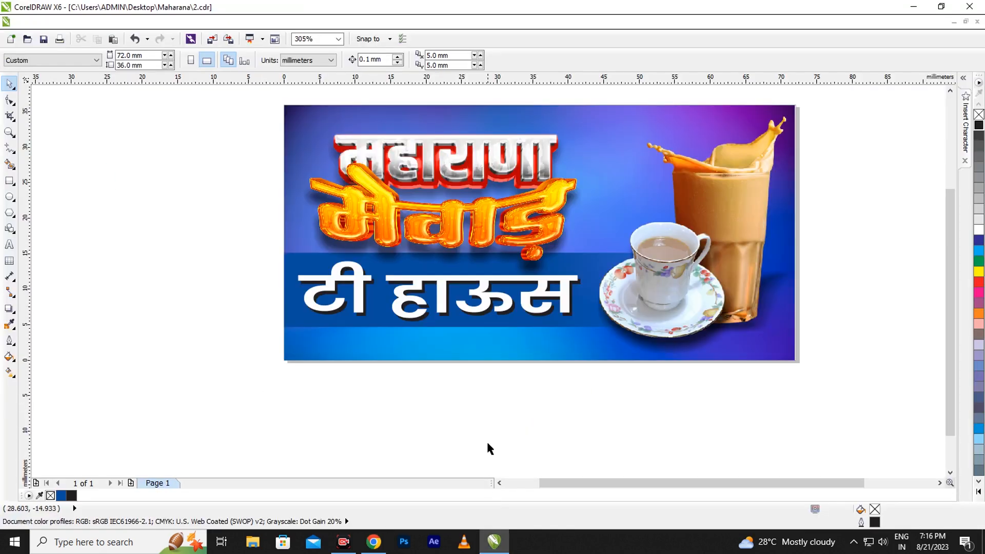
scroll(488, 443, down, 1)
scroll(548, 175, up, 1)
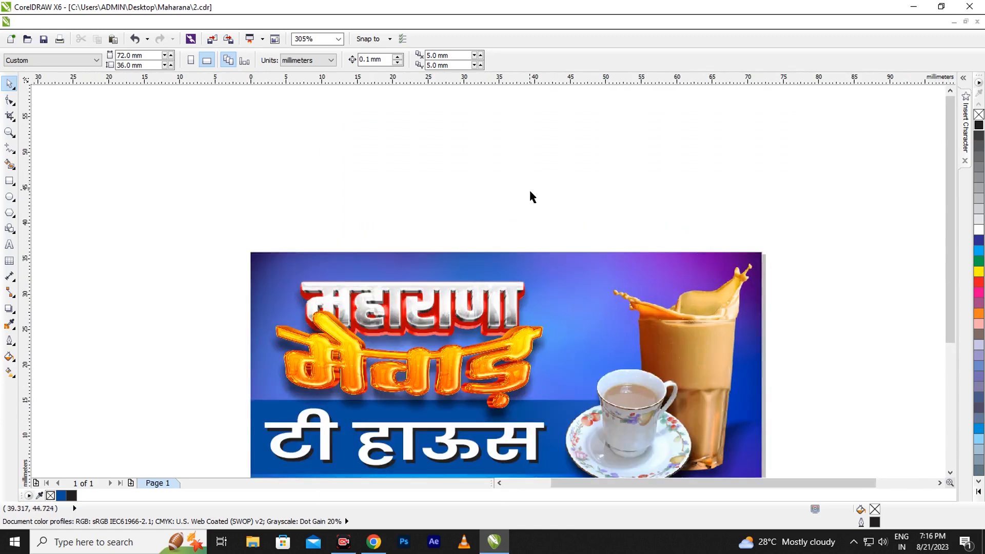
click(10, 244)
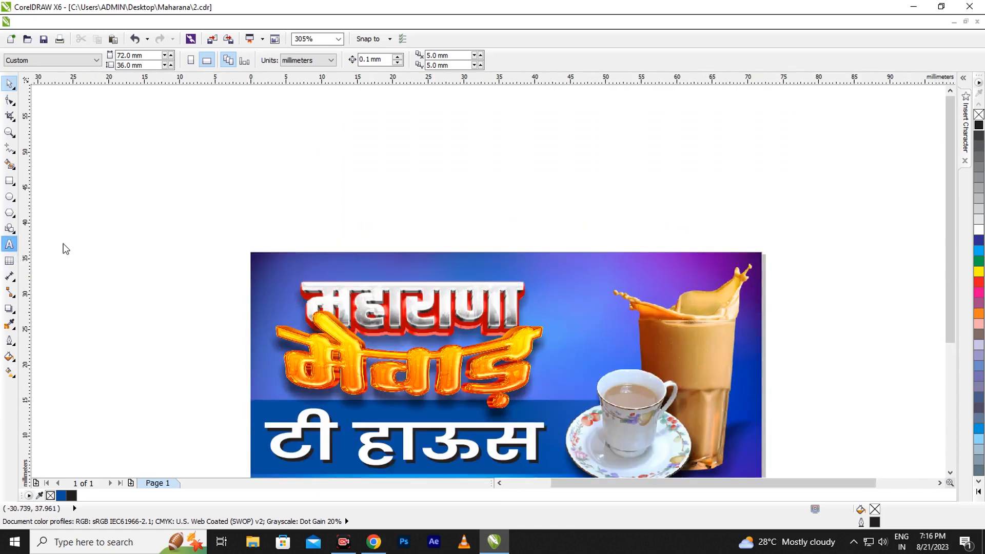
click(420, 209)
key(ctrl+v)
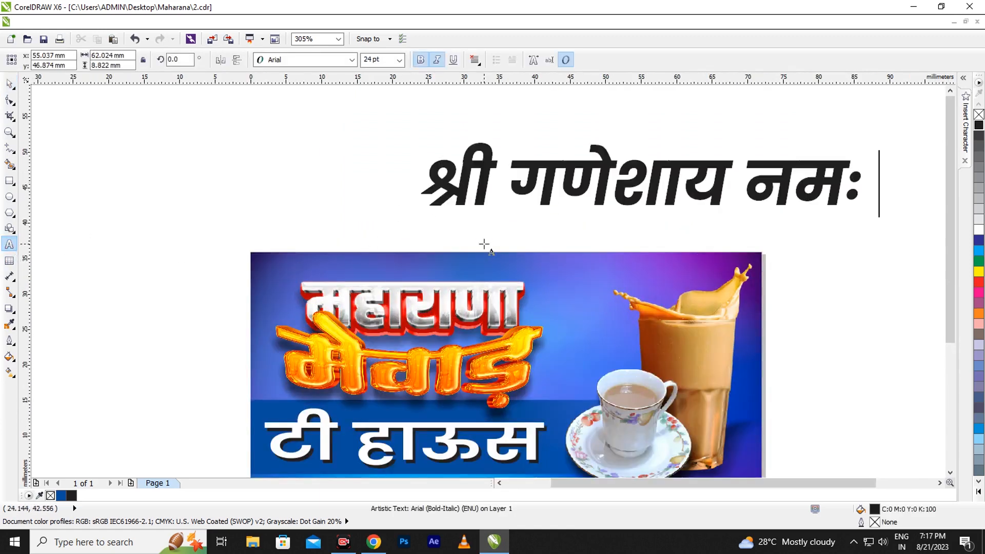
Set the font of the श्री गणेशाय नमः text to Khand Medium
click(10, 80)
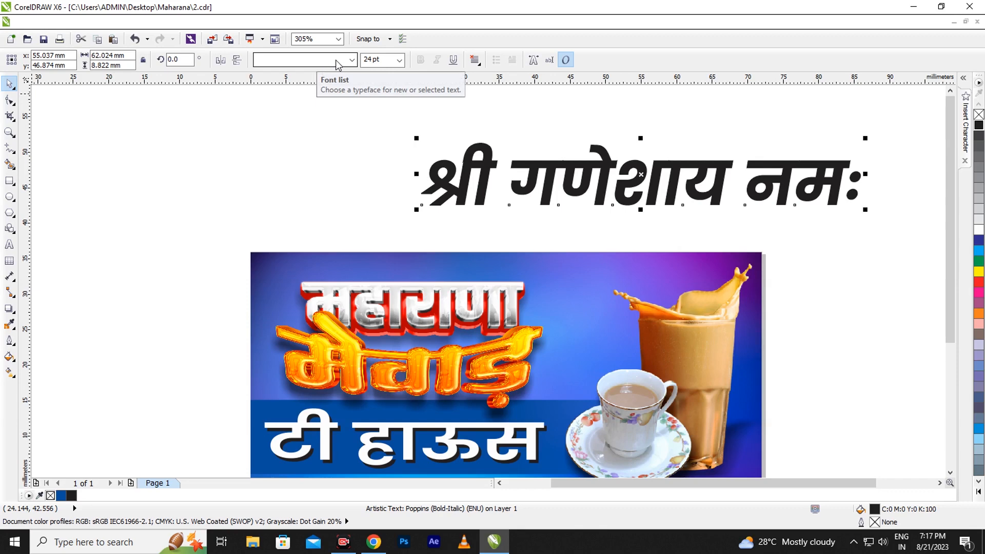
scroll(600, 243, down, 2)
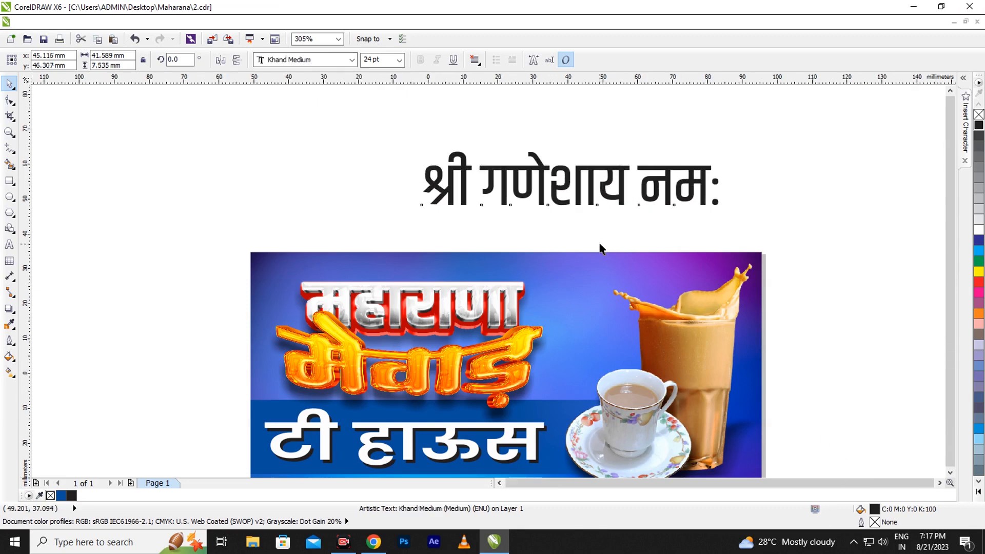
scroll(601, 198, up, 2)
scroll(603, 202, up, 2)
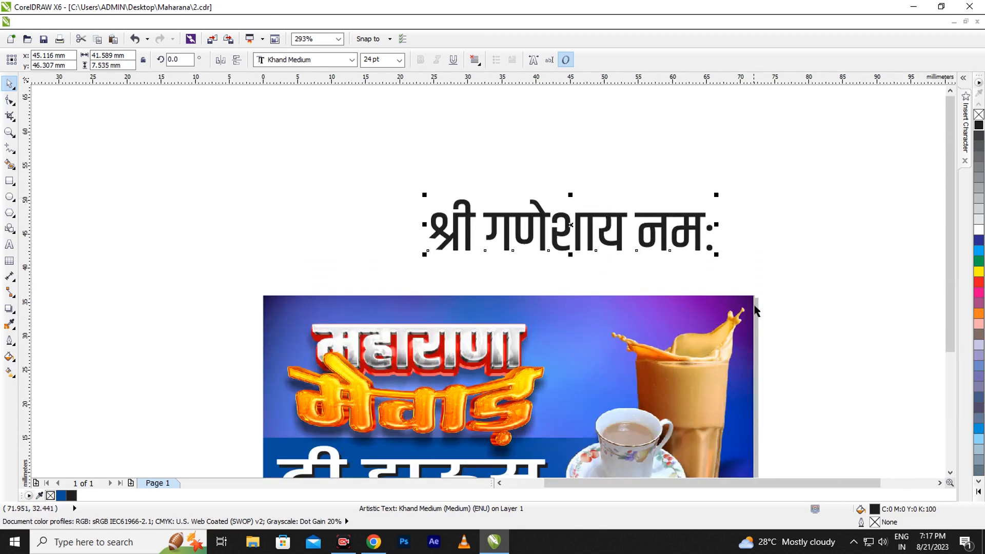
Shrink श्री गणेशाय नमः to about 8.4 × 1.5 mm and place it on the banner above the right end of महाराणा
drag(716, 257, 615, 256)
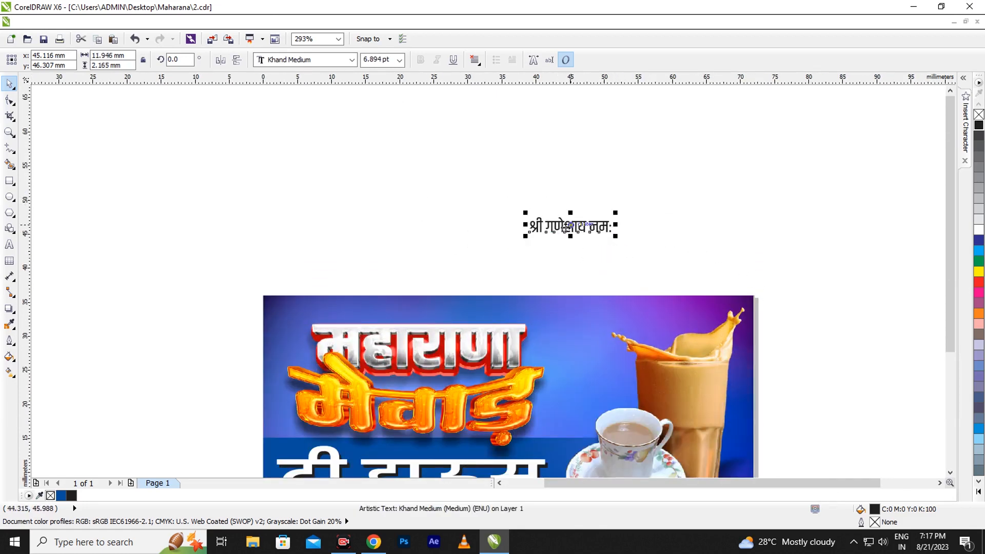
drag(565, 230, 506, 311)
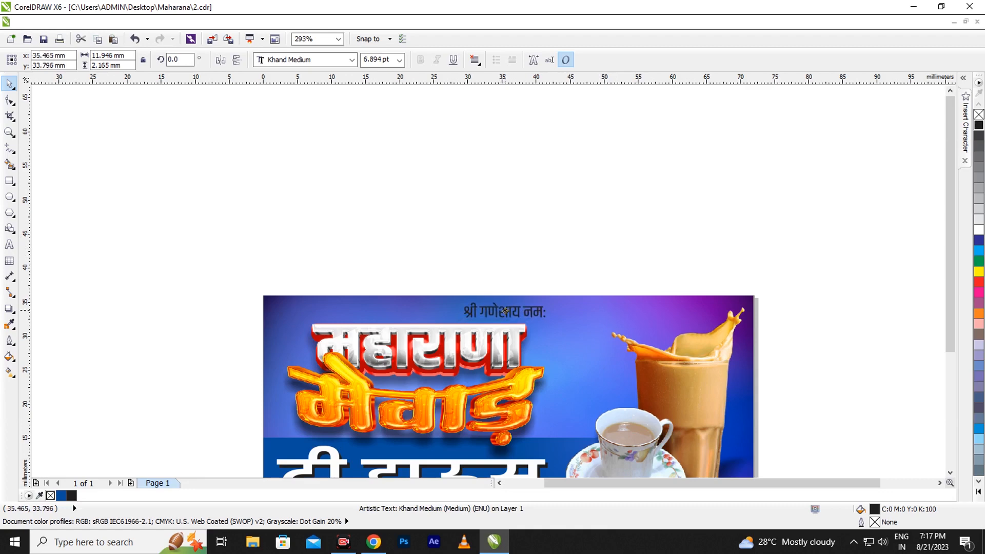
scroll(506, 311, up, 4)
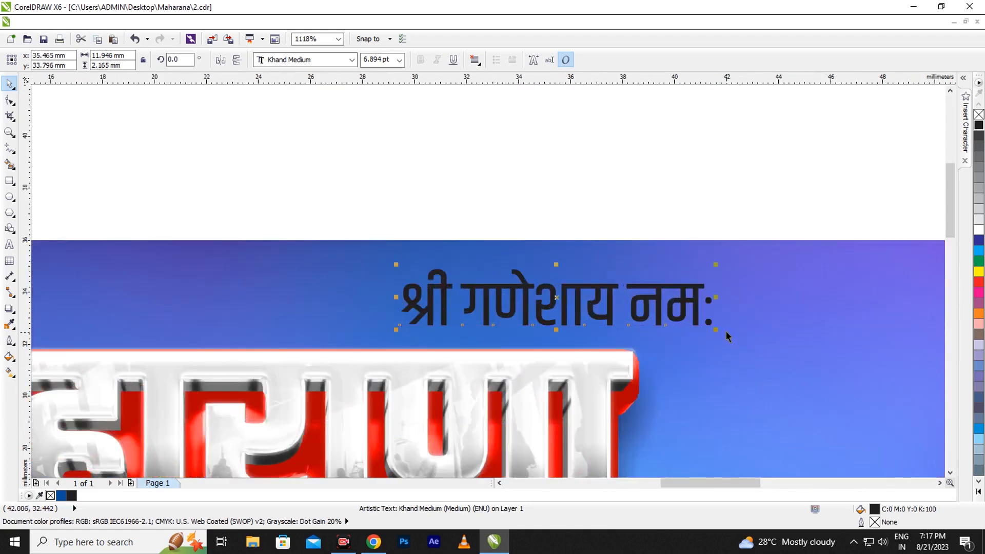
drag(712, 325, 634, 314)
drag(527, 294, 573, 275)
scroll(535, 191, down, 1)
scroll(525, 194, down, 1)
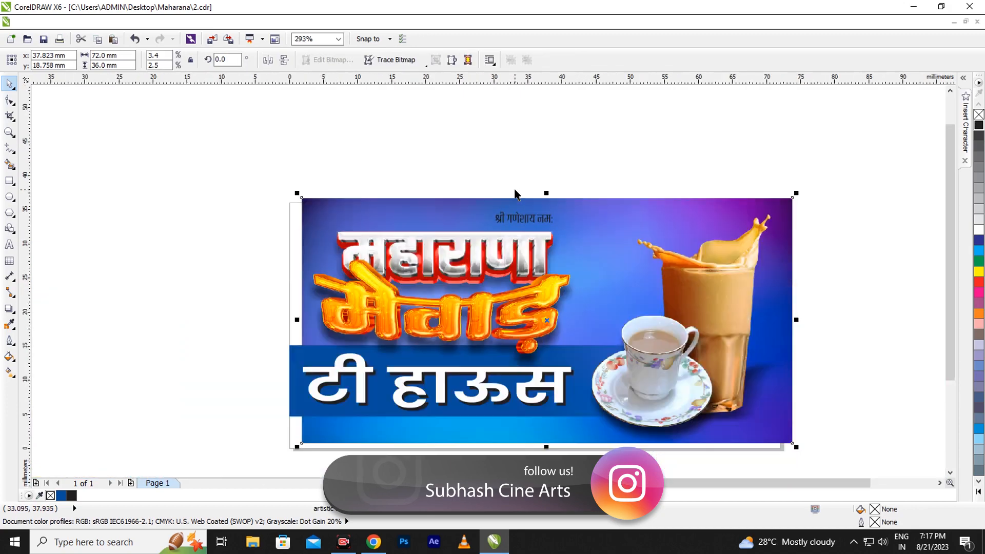
key(ctrl+z)
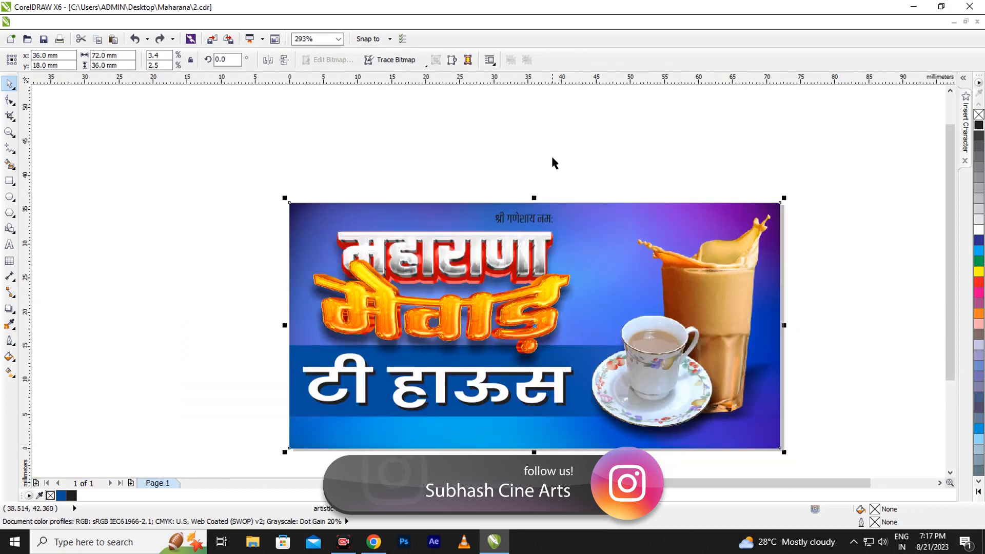
Fill श्री गणेशाय नमः with white and move it about 0.7 mm up and 0.25 mm right, near the banner's upper edge
drag(466, 176, 590, 276)
scroll(502, 199, up, 1)
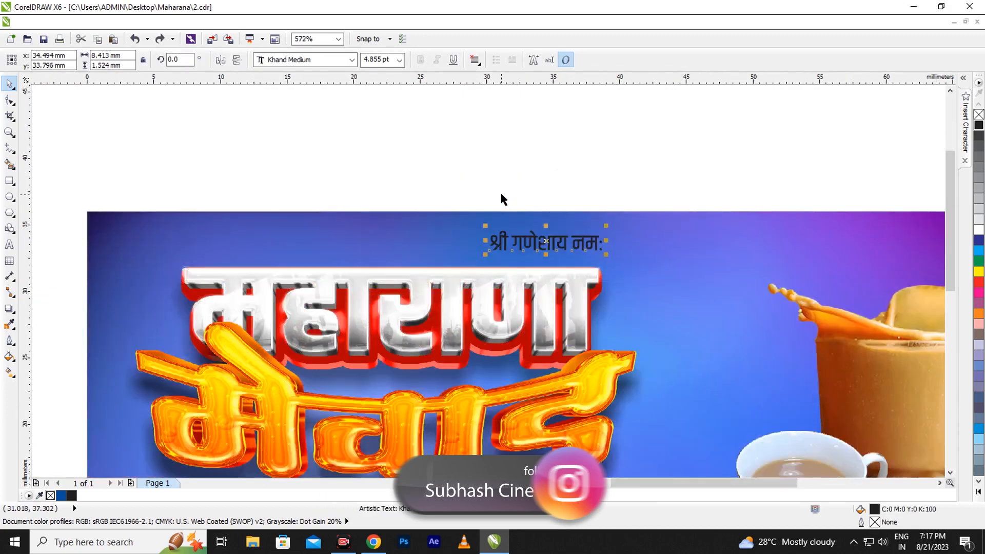
scroll(501, 199, up, 1)
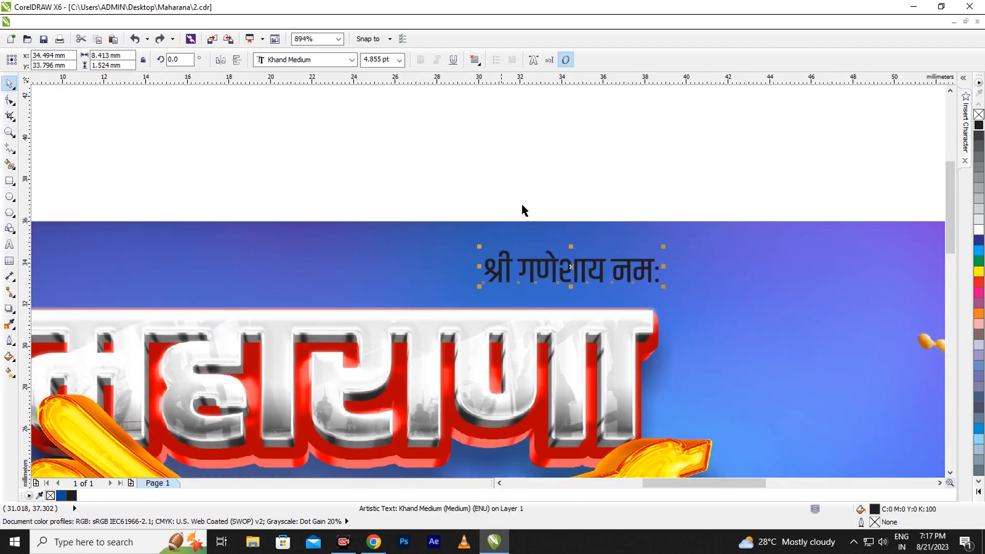
click(978, 230)
scroll(521, 298, up, 1)
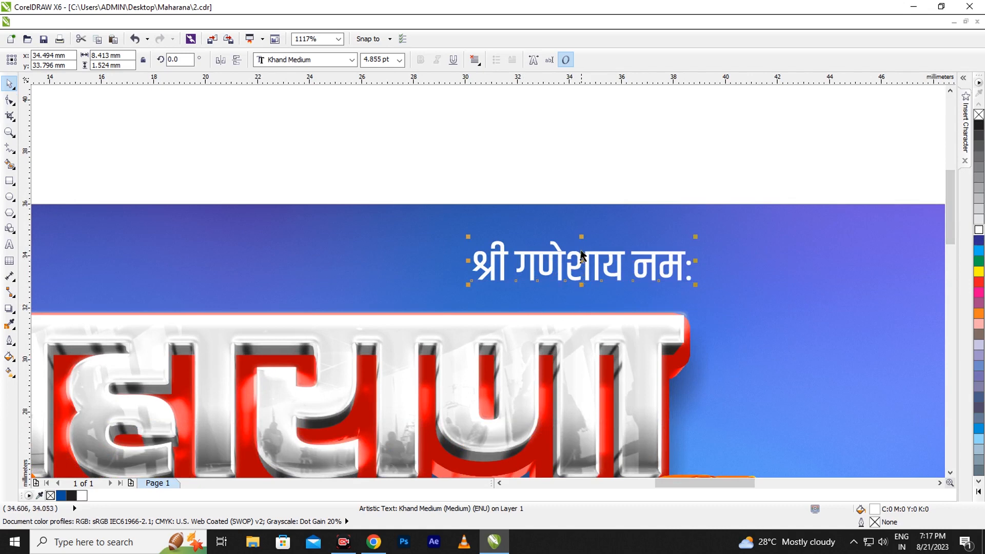
drag(581, 261, 589, 244)
scroll(589, 244, down, 4)
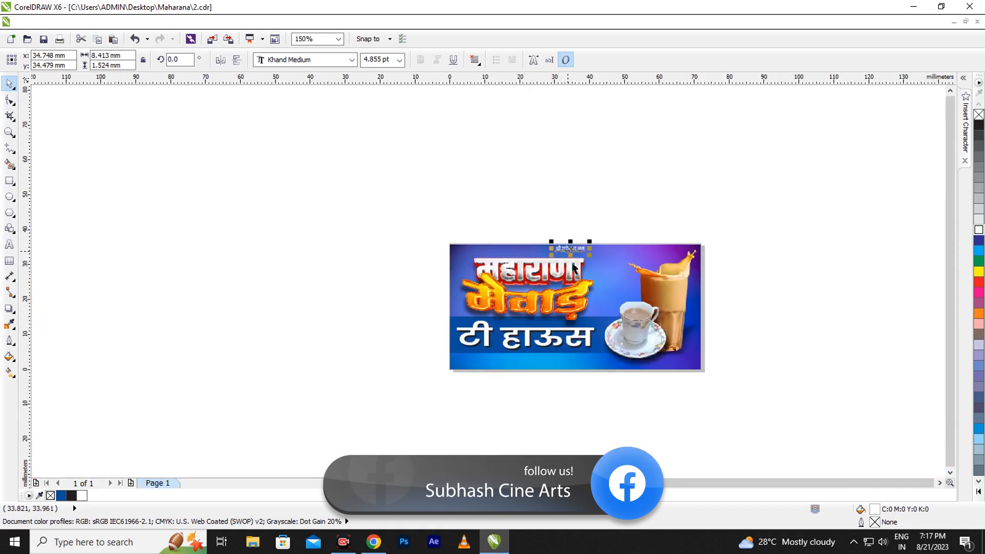
click(354, 285)
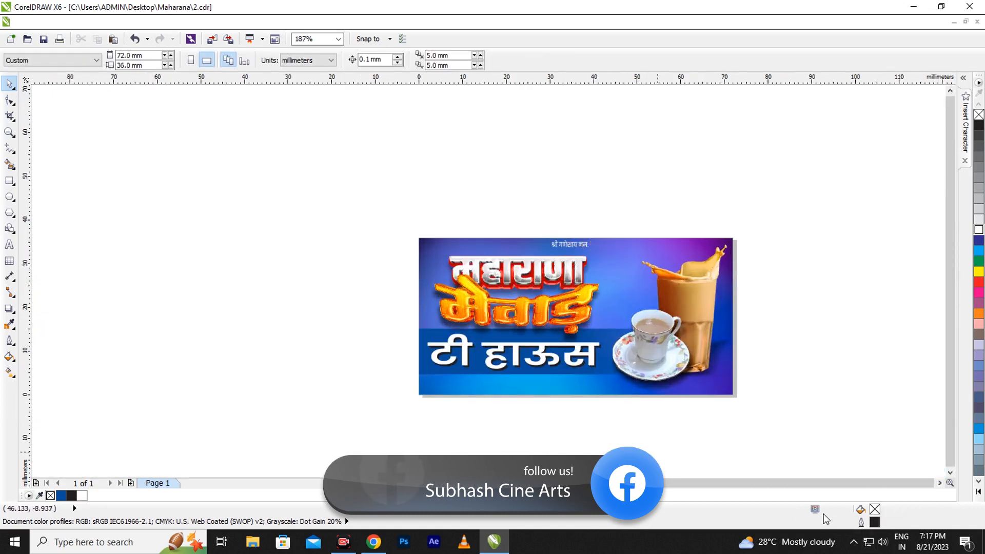
Add artistic text reading "Subhash Cine Arts" in 24 pt Arial above the banner
scroll(560, 447, down, 1)
scroll(616, 302, up, 1)
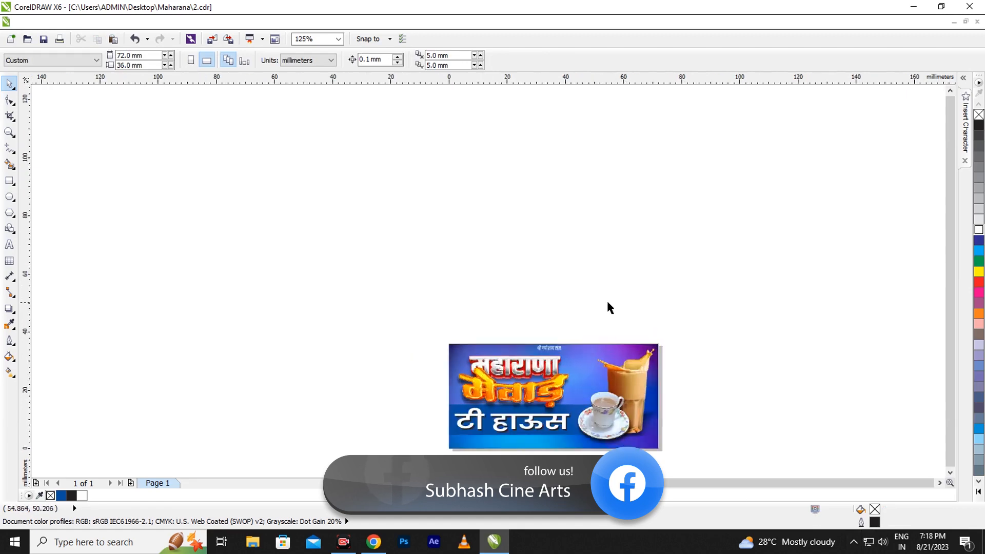
scroll(611, 307, down, 1)
scroll(671, 398, up, 4)
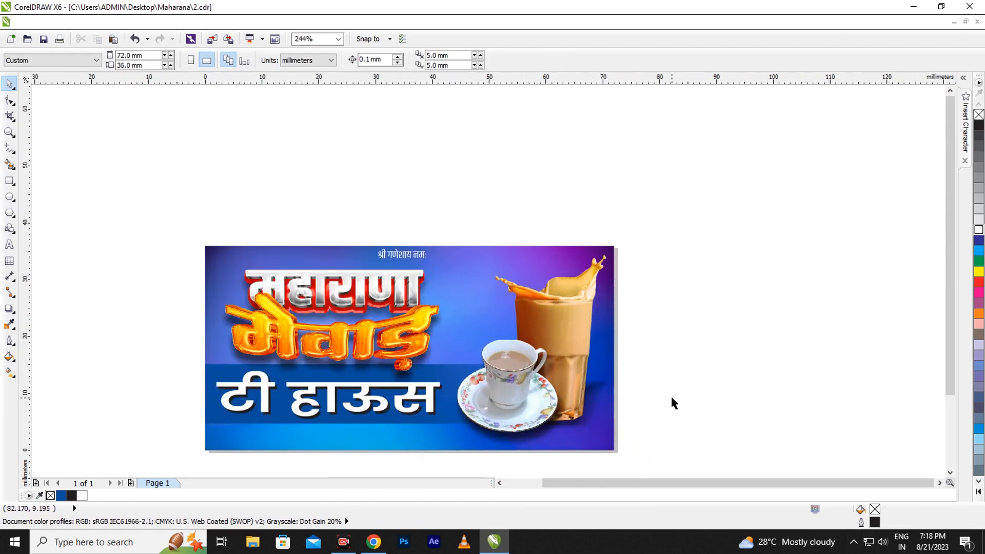
click(10, 245)
click(370, 191)
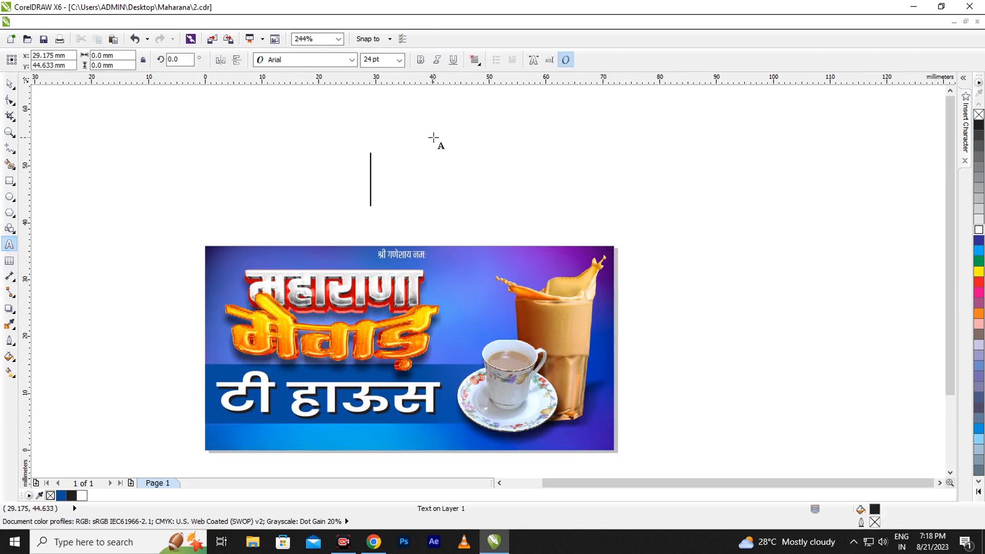
text(Su)
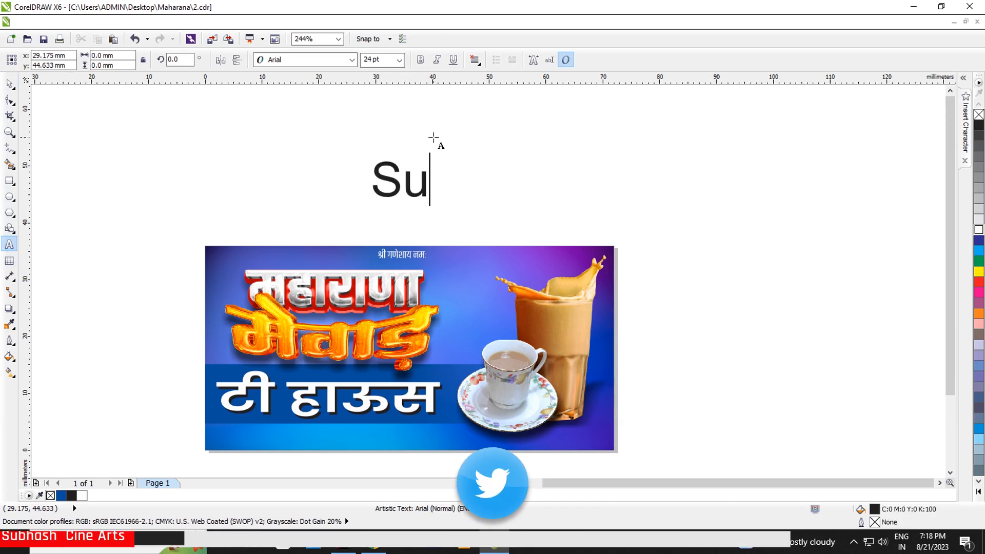
text(bhash )
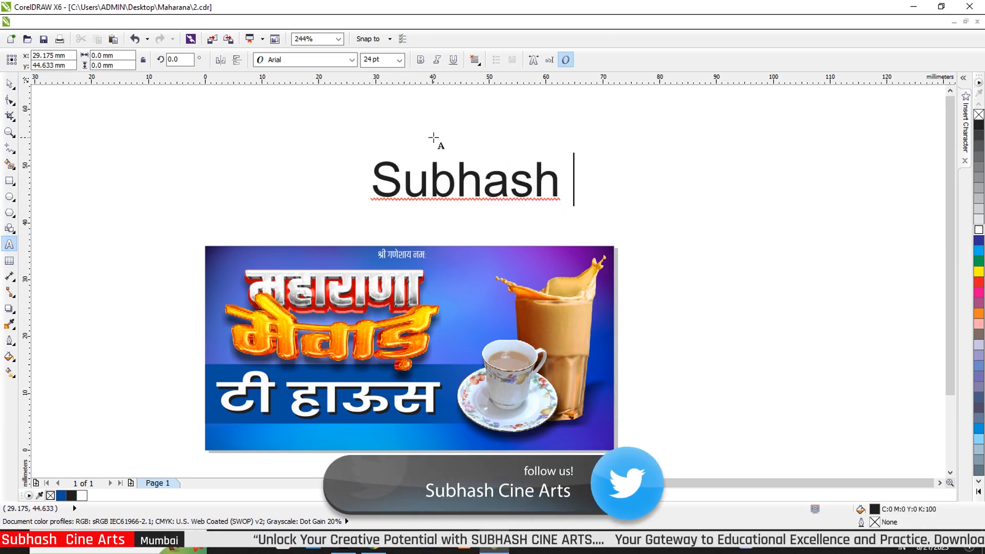
text(Cin)
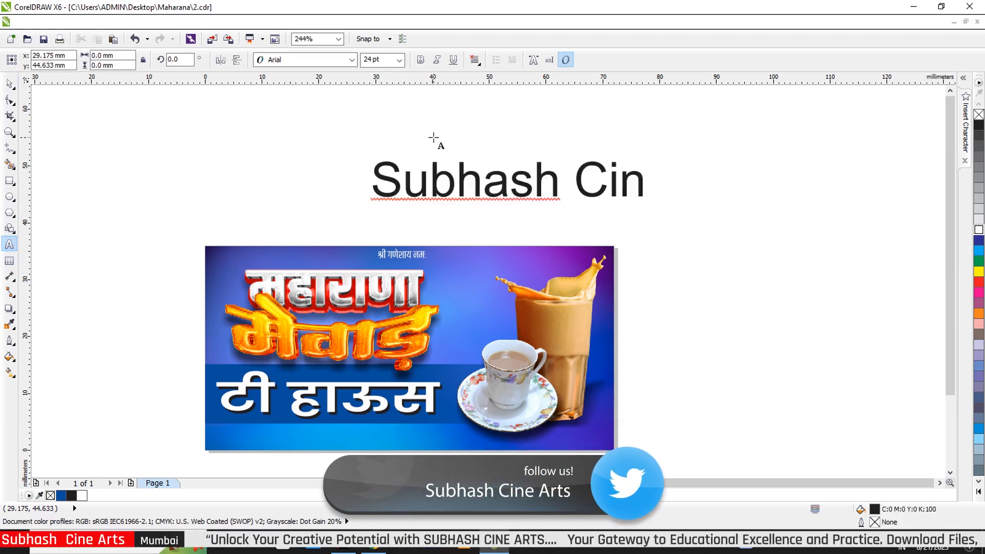
text(e Arts)
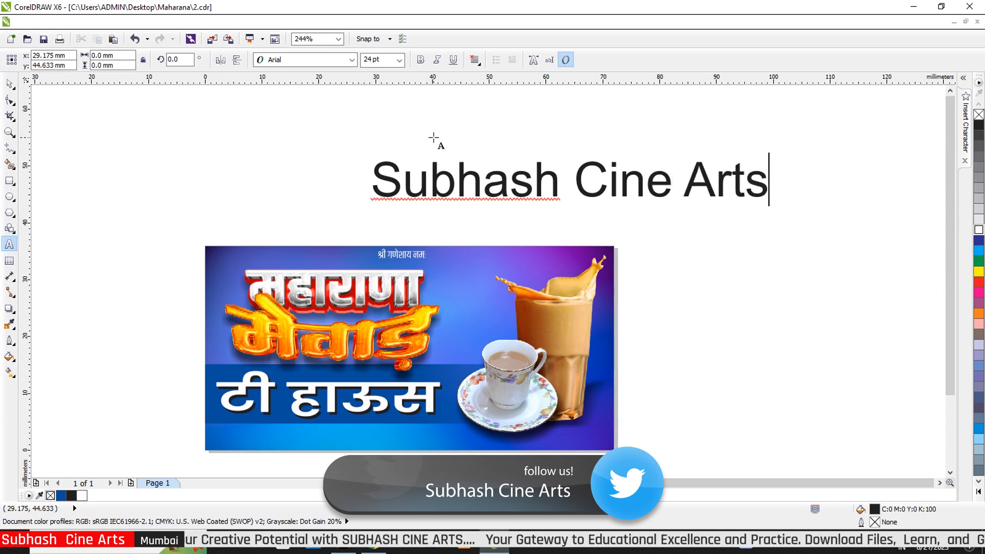
Add a second line below Subhash Cine Arts reading "Mob.:" followed by a placeholder mobile number
key(Return)
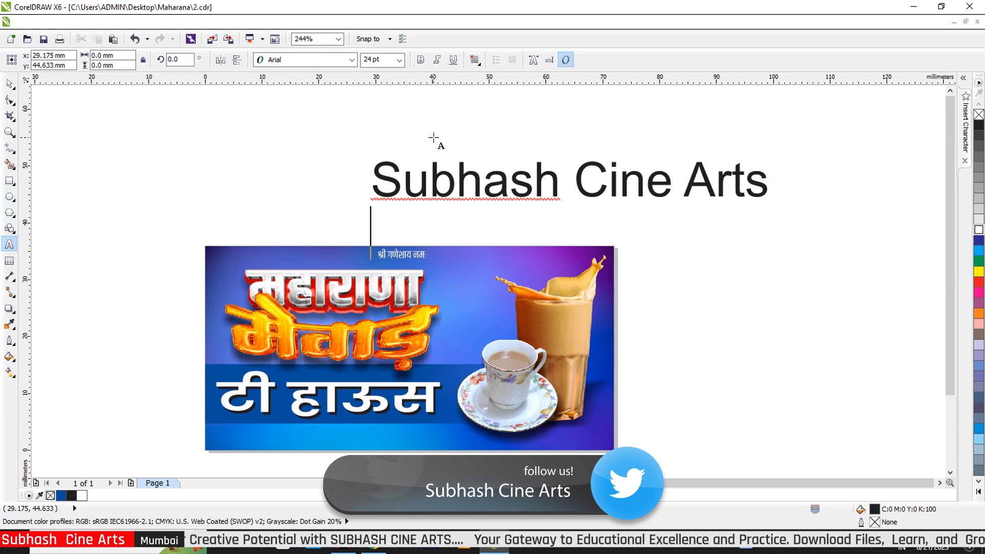
text(Mo)
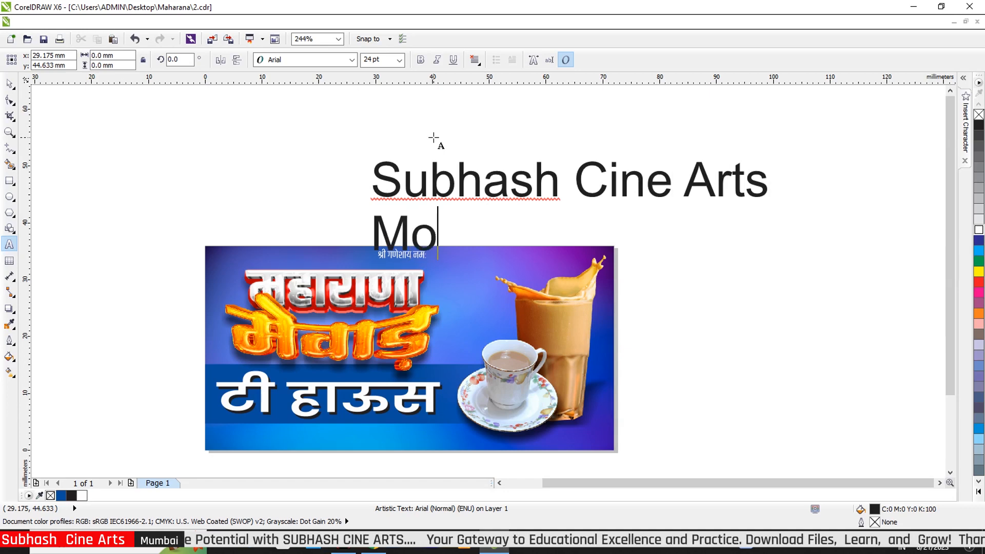
text(b.)
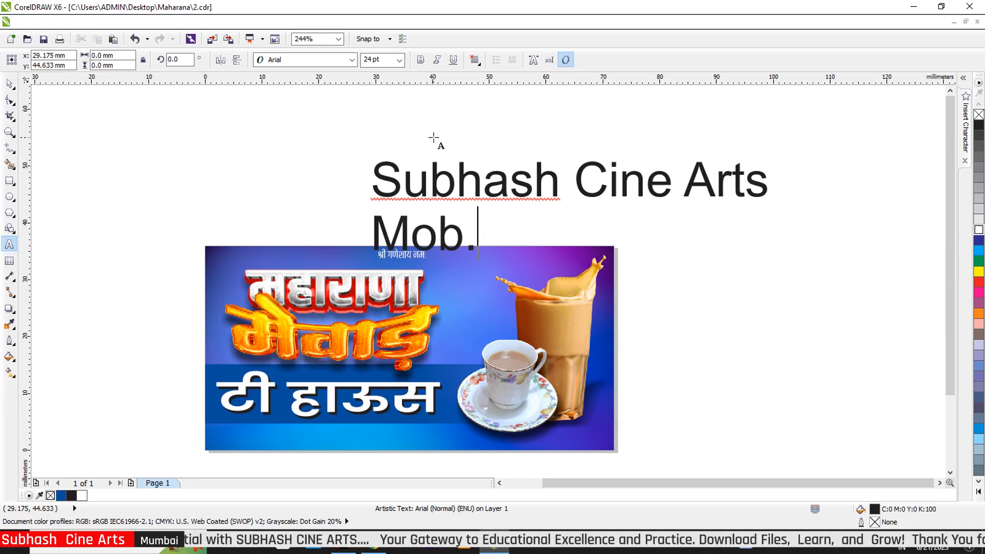
text(")
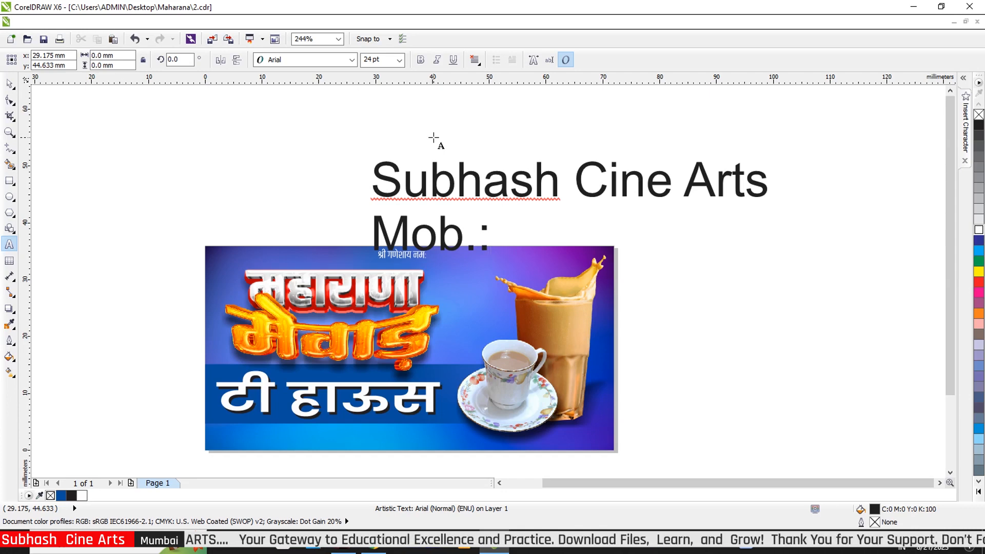
text(00)
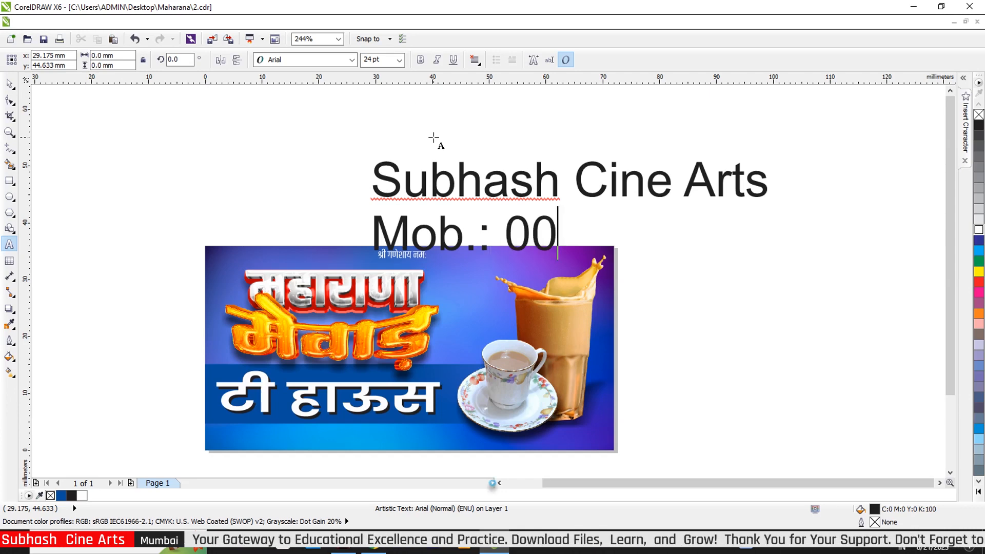
text(000000)
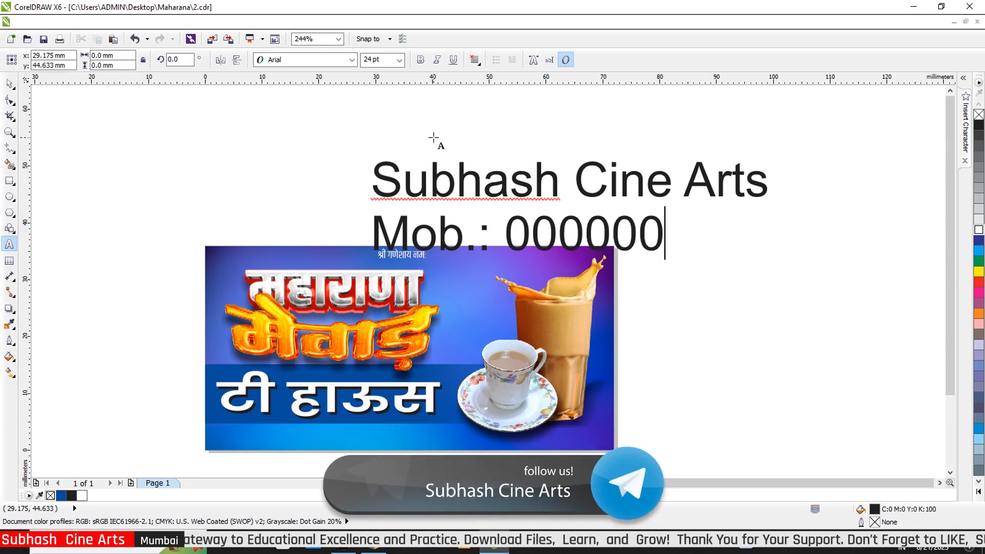
text(00)
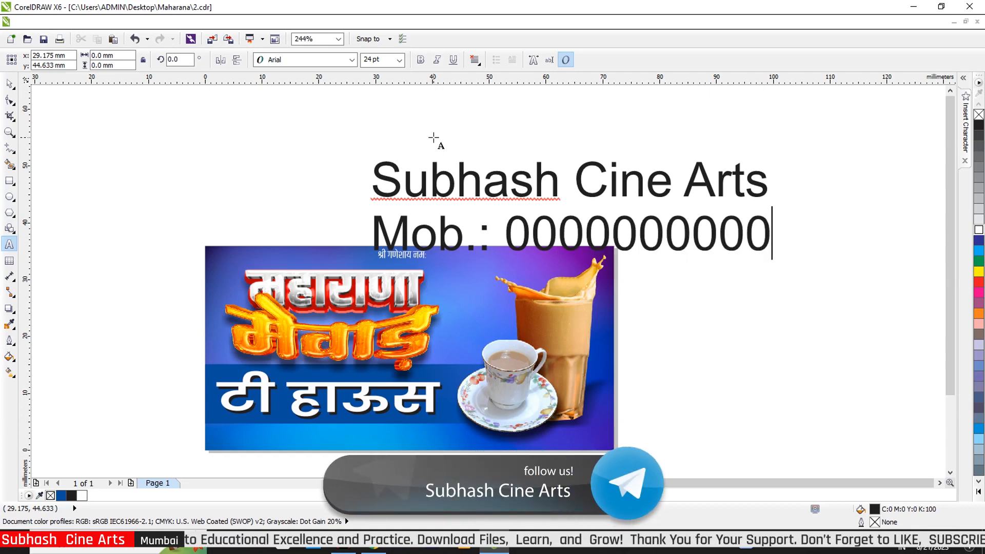
key(Escape)
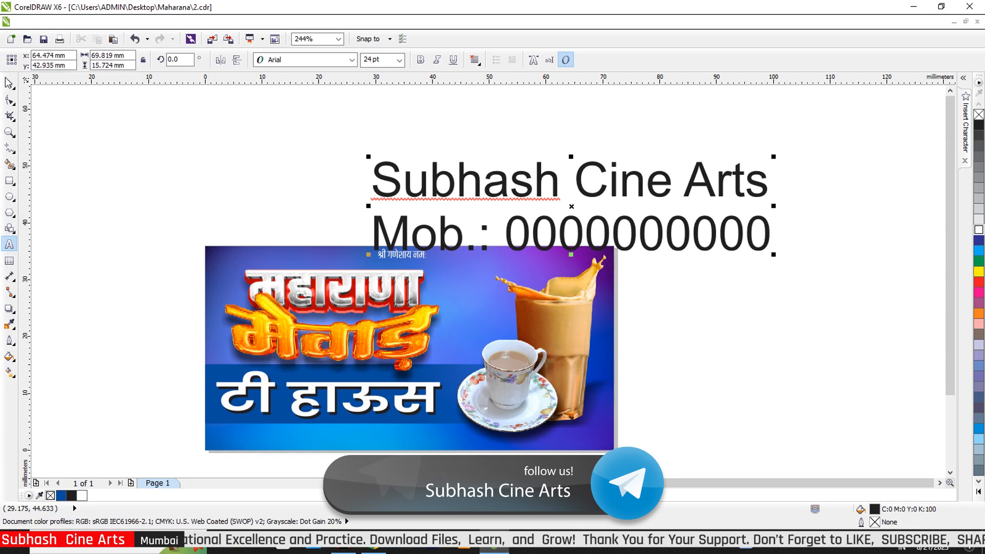
Make the two-line contact text bold and shrink it to about 21.8 × 4.6 mm
click(10, 101)
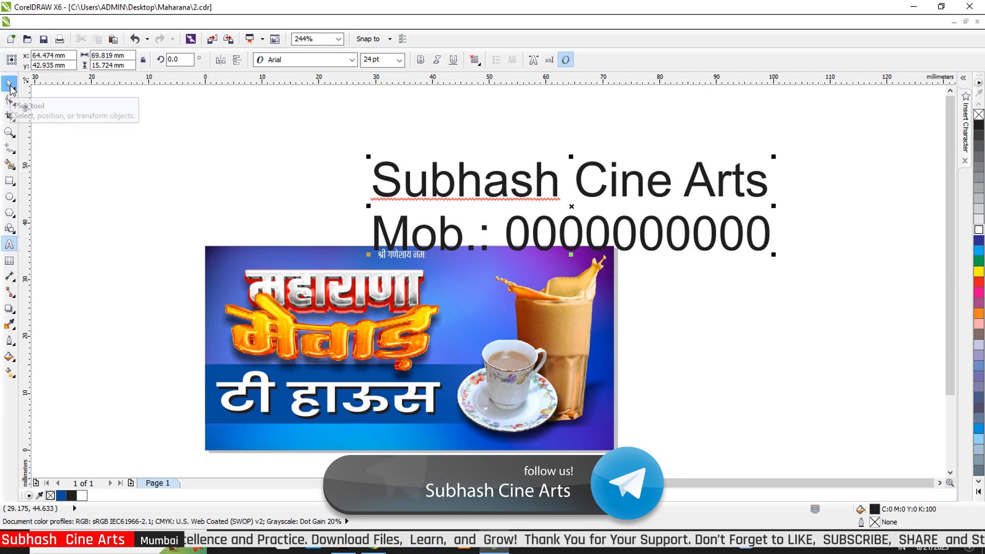
click(421, 59)
drag(803, 255, 651, 240)
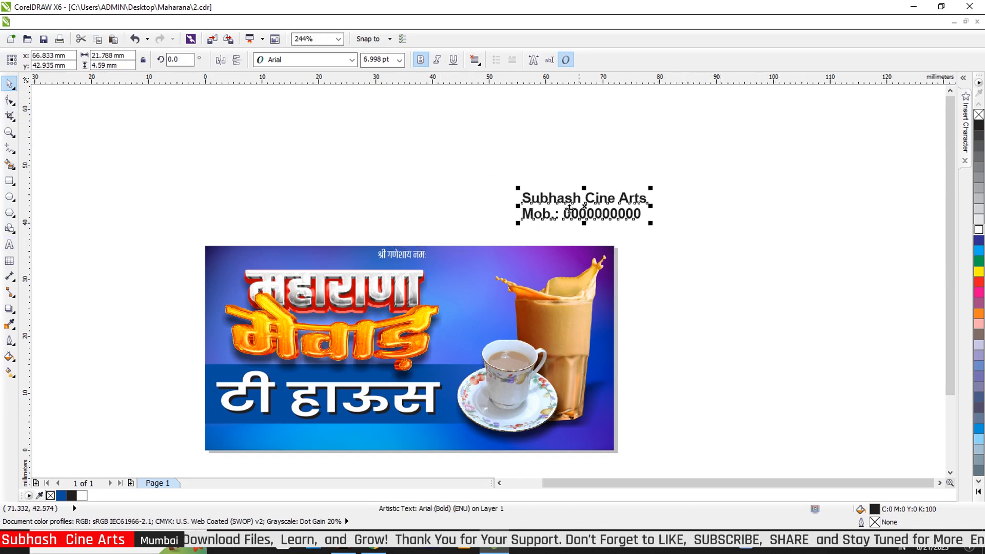
Move the contact text onto the banner's upper right area, over the tea glass splash
scroll(406, 333, up, 2)
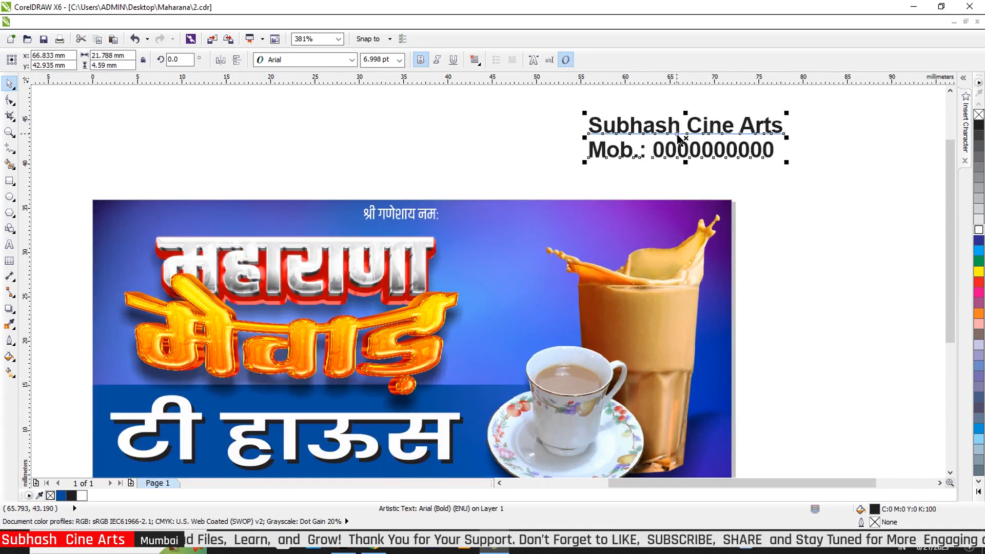
key(ctrl+k)
drag(678, 149, 607, 227)
scroll(660, 184, up, 2)
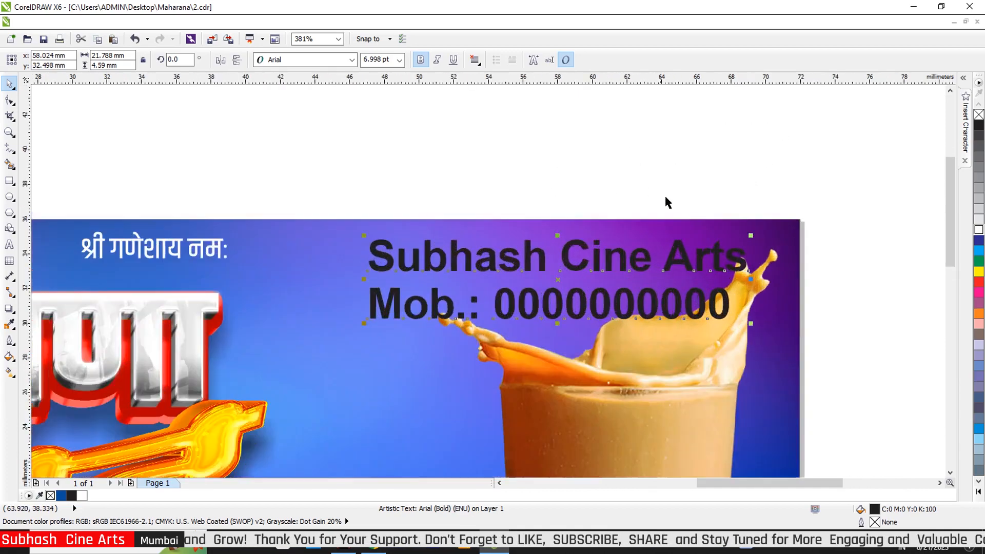
Move the tea glass image left behind the cup, with its centre at about x 54.25 mm
drag(750, 325, 634, 326)
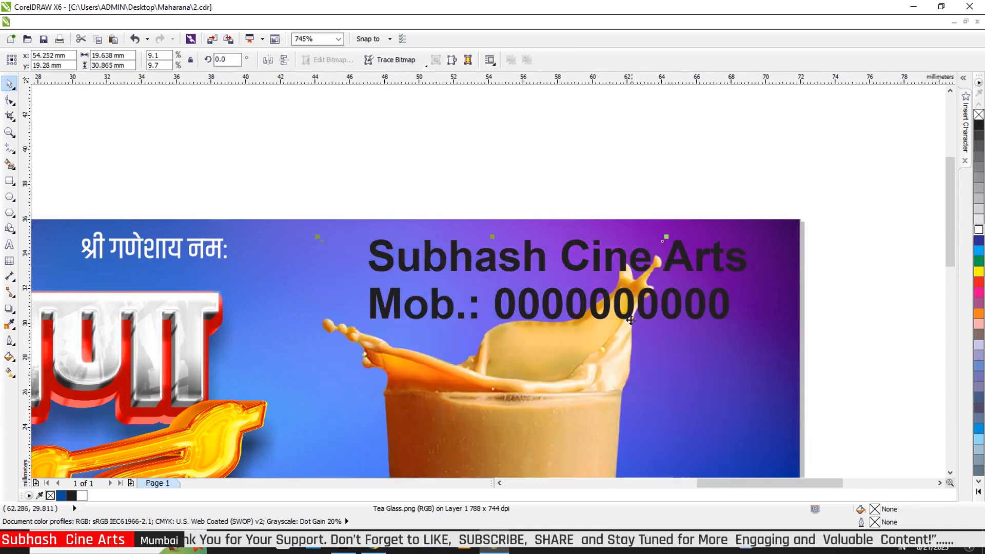
scroll(663, 287, down, 3)
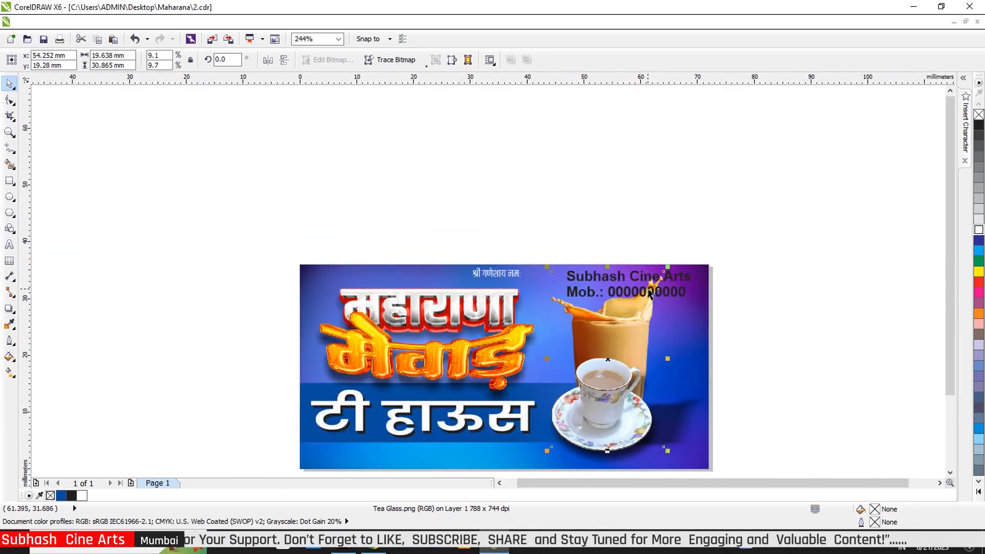
scroll(647, 294, up, 1)
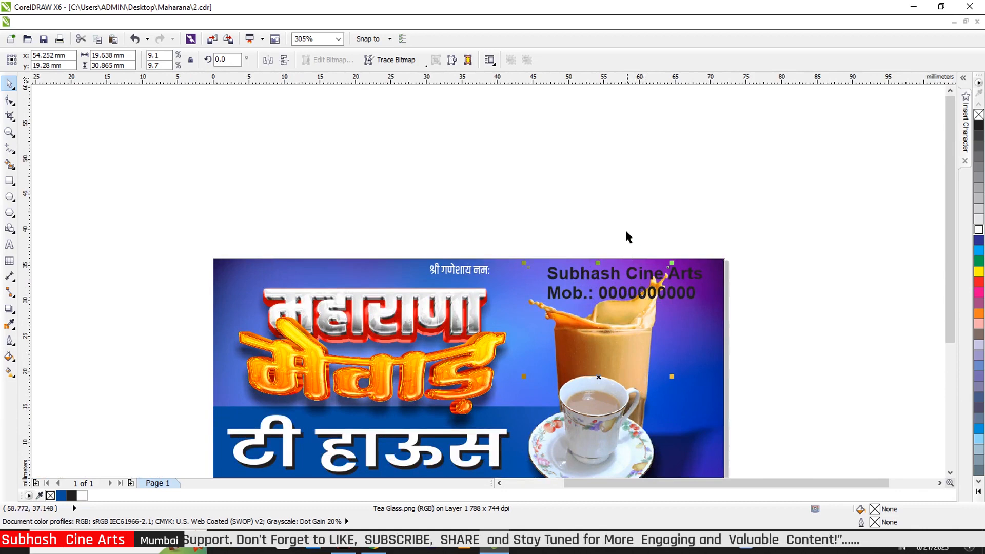
scroll(625, 229, down, 2)
scroll(567, 333, up, 2)
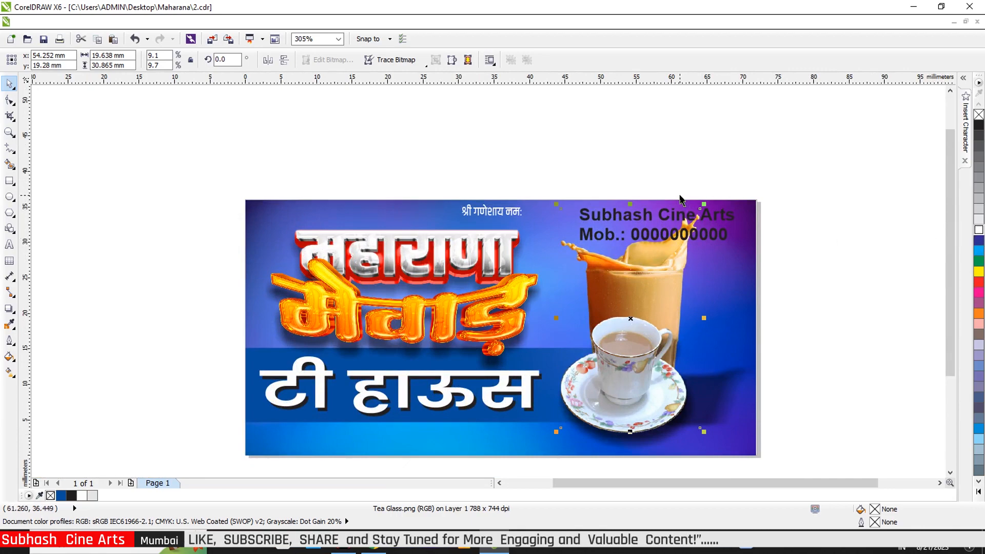
scroll(680, 199, up, 3)
scroll(679, 199, down, 6)
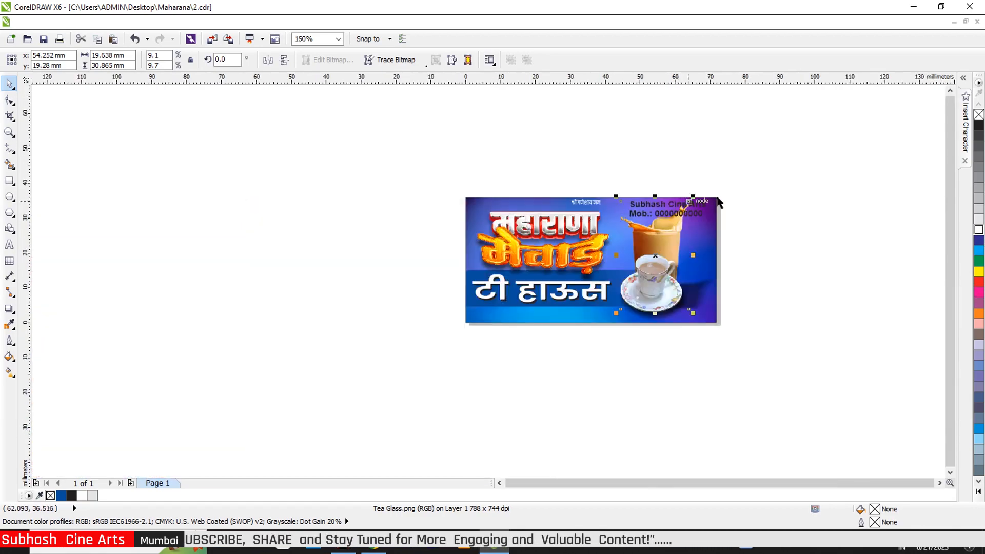
Fill the contact text with white and resize it to about 19.6 × 4.1 mm in the banner's upper right area
click(803, 185)
drag(798, 162, 603, 244)
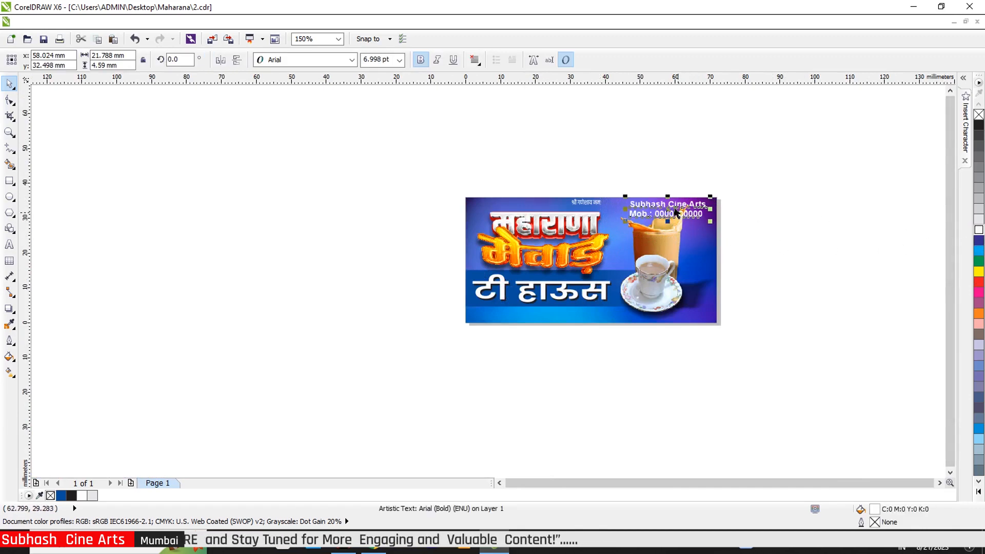
scroll(663, 199, up, 6)
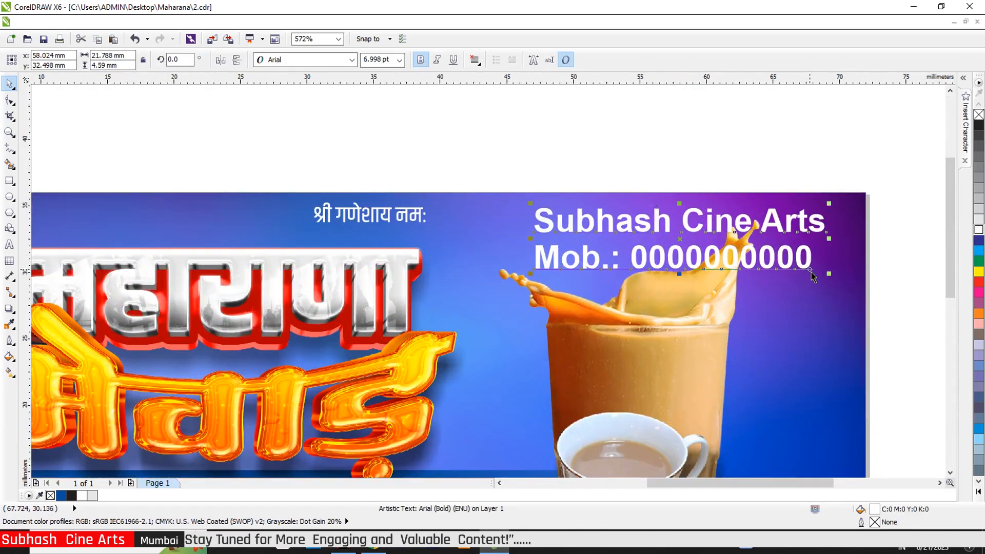
drag(832, 274, 730, 266)
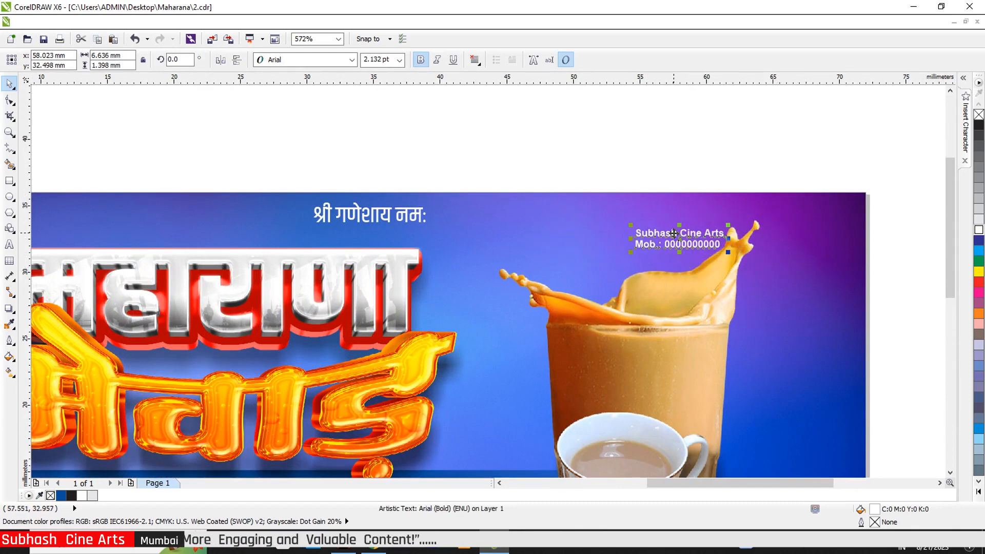
drag(674, 234, 593, 224)
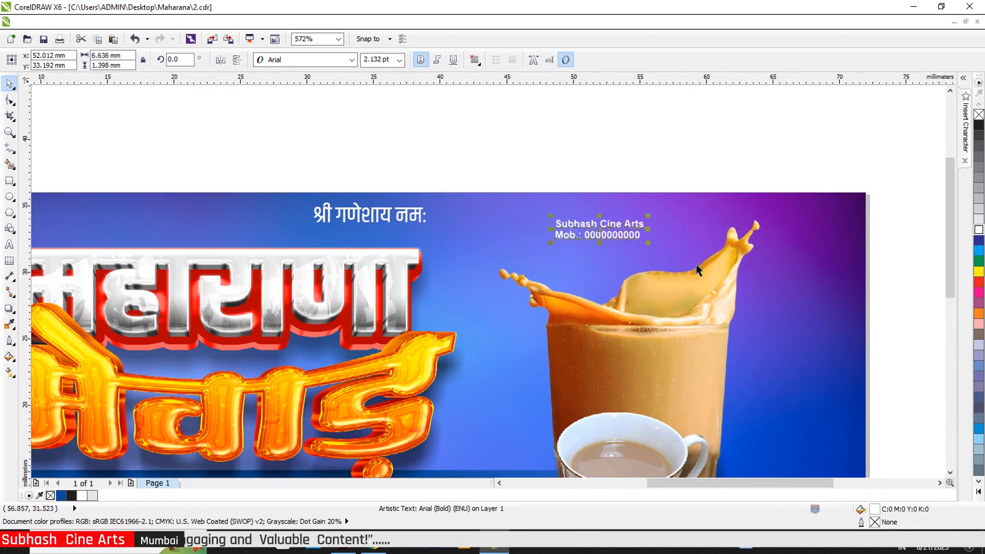
drag(649, 243, 822, 377)
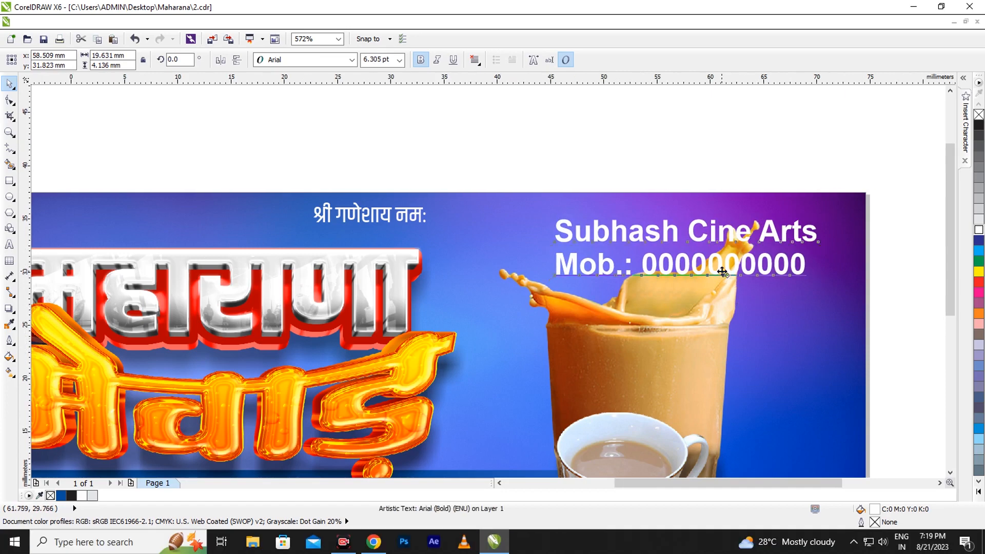
scroll(718, 270, down, 3)
scroll(719, 271, down, 2)
click(862, 299)
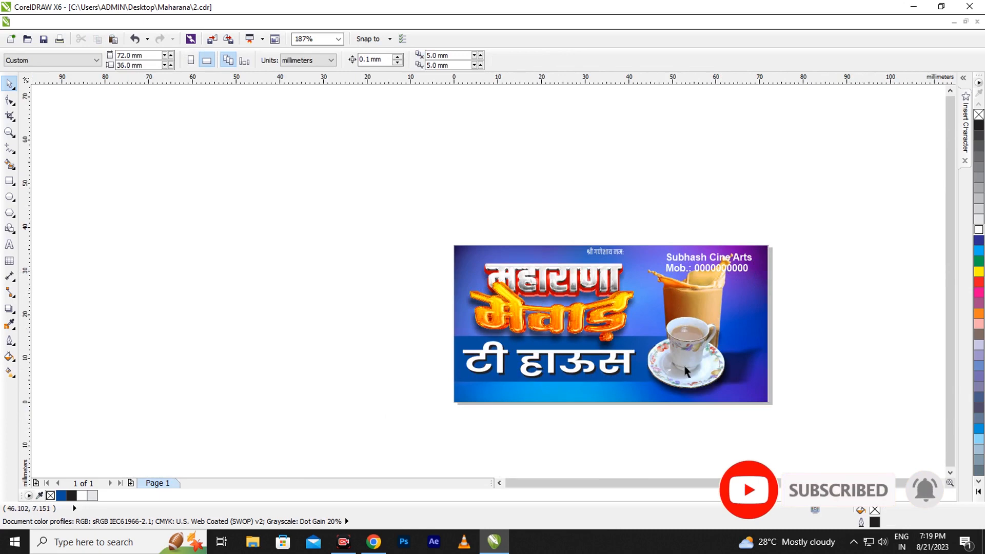
Add artistic text reading "Add." in 24 pt Arial below the banner's lower left edge
scroll(722, 336, up, 2)
scroll(652, 288, down, 2)
scroll(688, 365, up, 2)
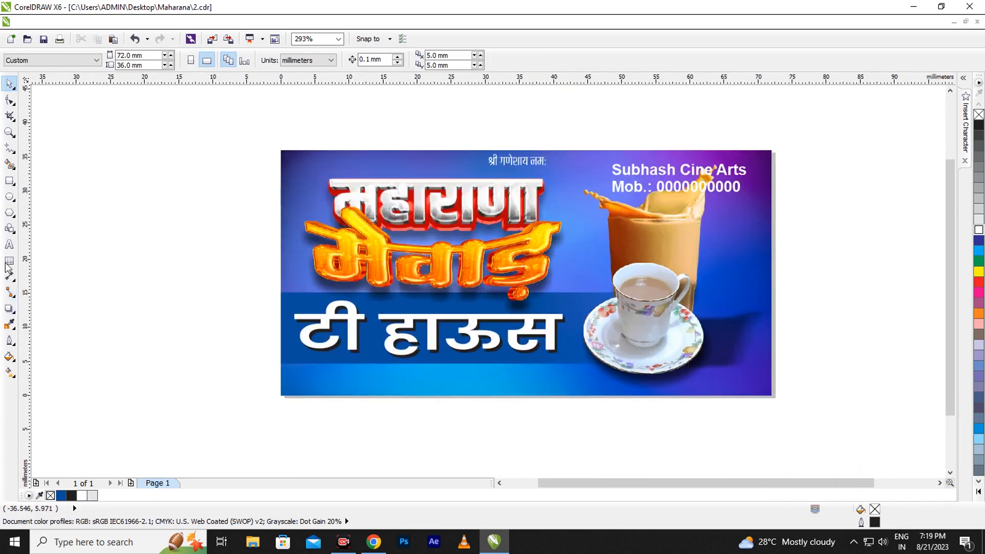
click(16, 248)
click(323, 447)
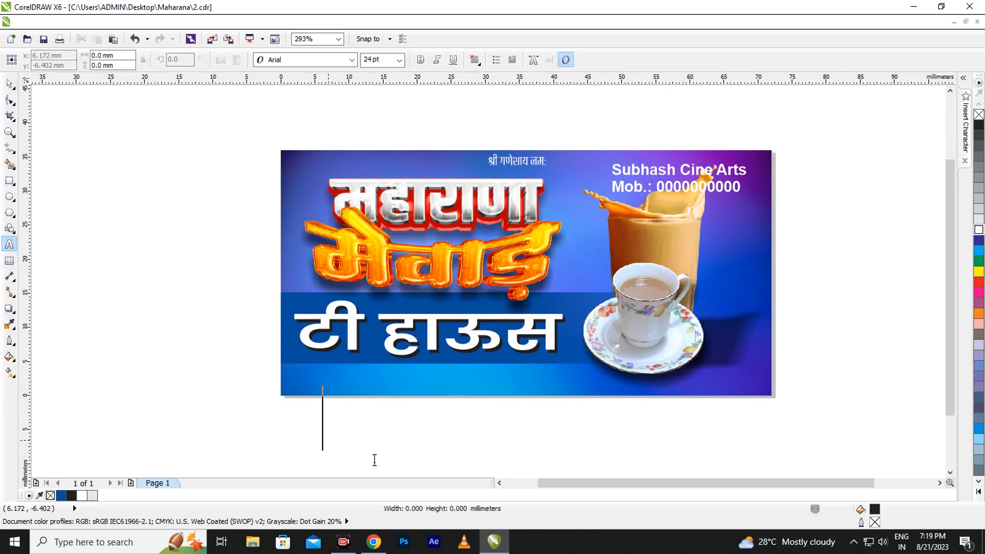
text(Add)
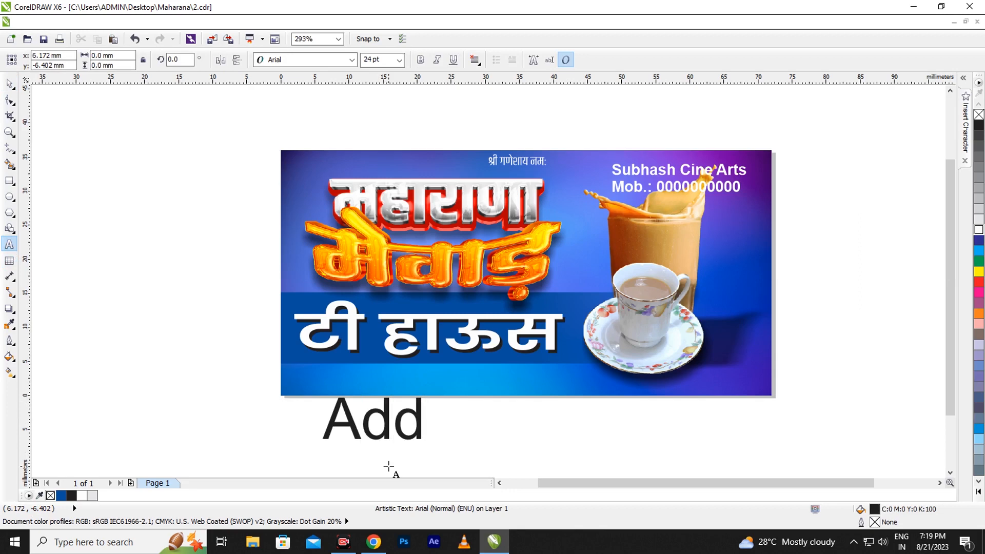
text(.L)
key(BackSpace)
click(10, 83)
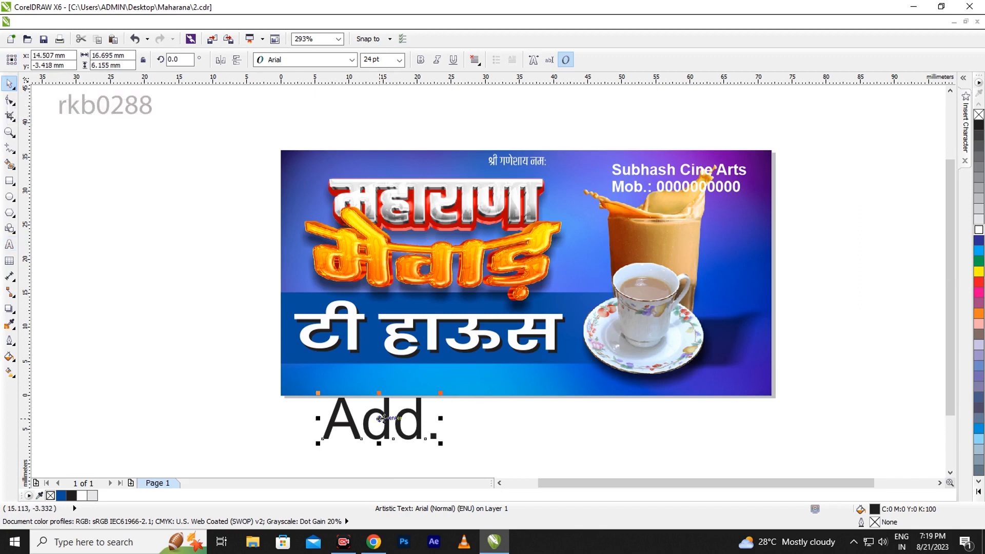
Place the Add. text on the strip below टी हाऊस at about 6.4 × 2.3 mm and fill it with white
drag(379, 420, 365, 396)
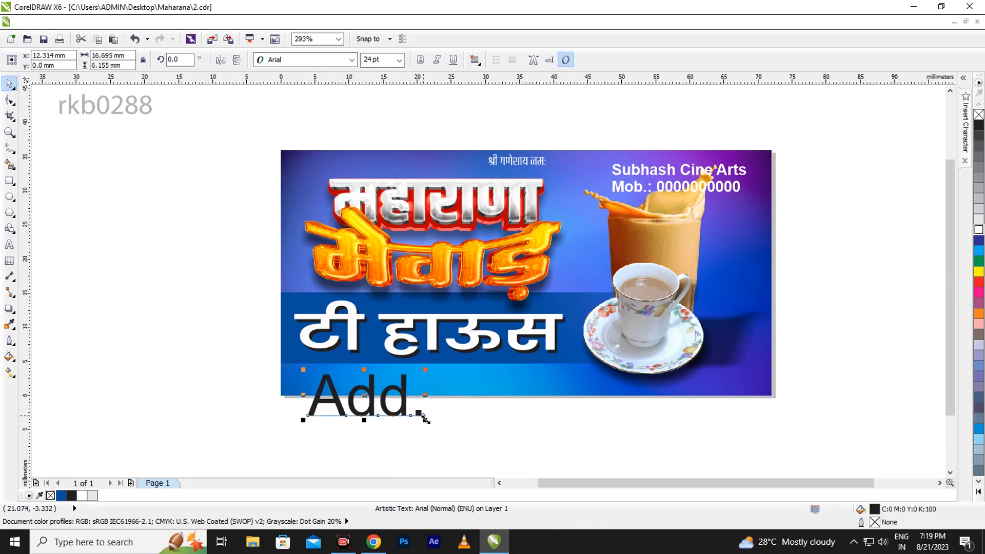
drag(425, 420, 392, 394)
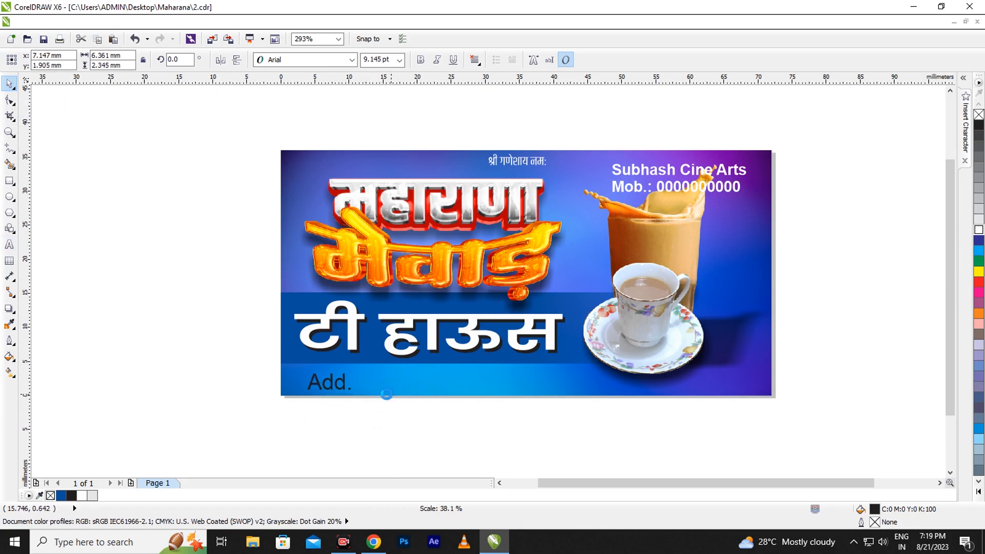
scroll(342, 393, up, 2)
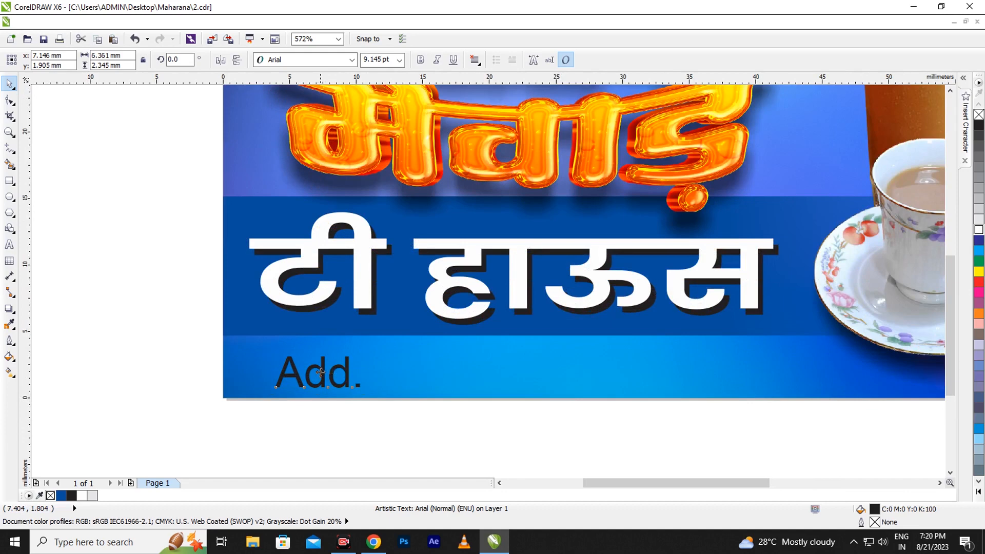
drag(321, 372, 341, 364)
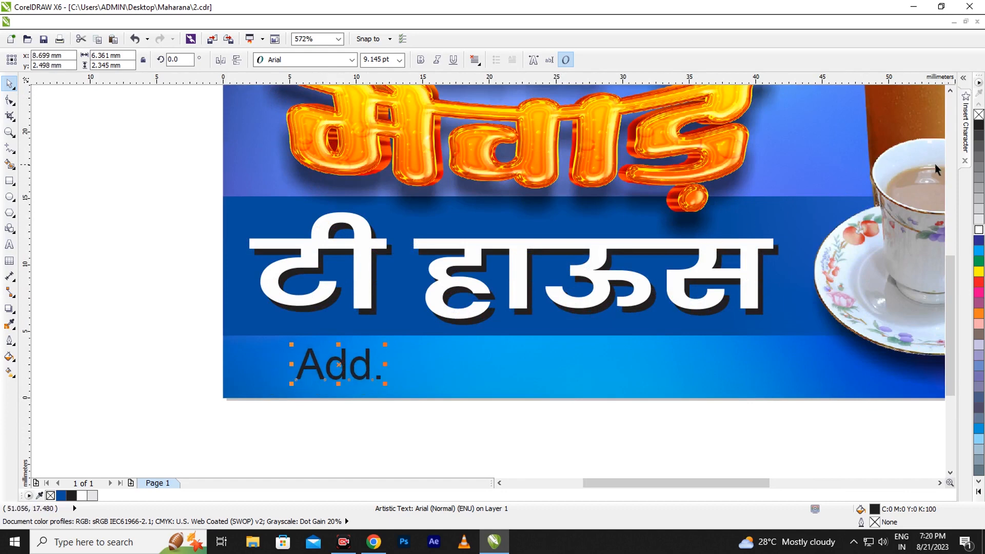
click(977, 231)
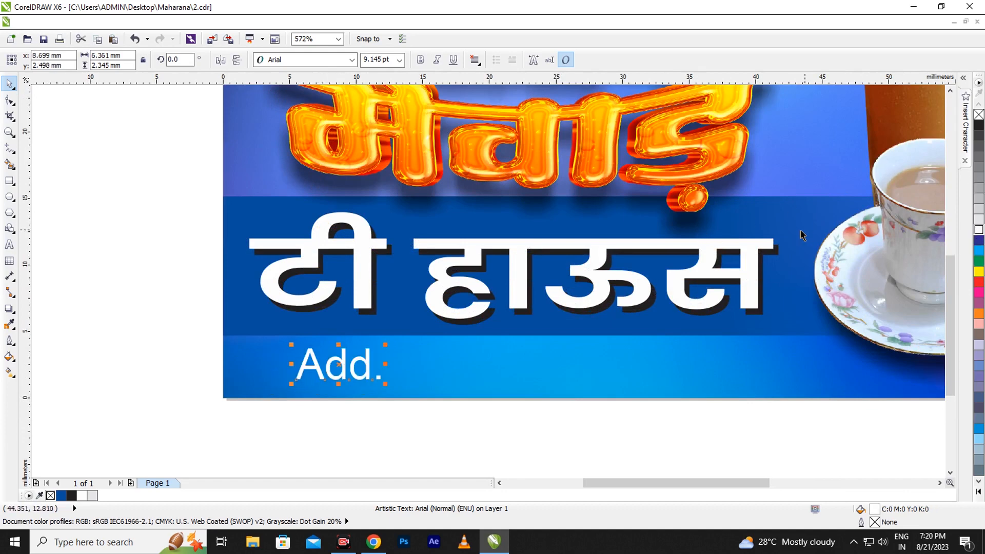
scroll(780, 237, down, 3)
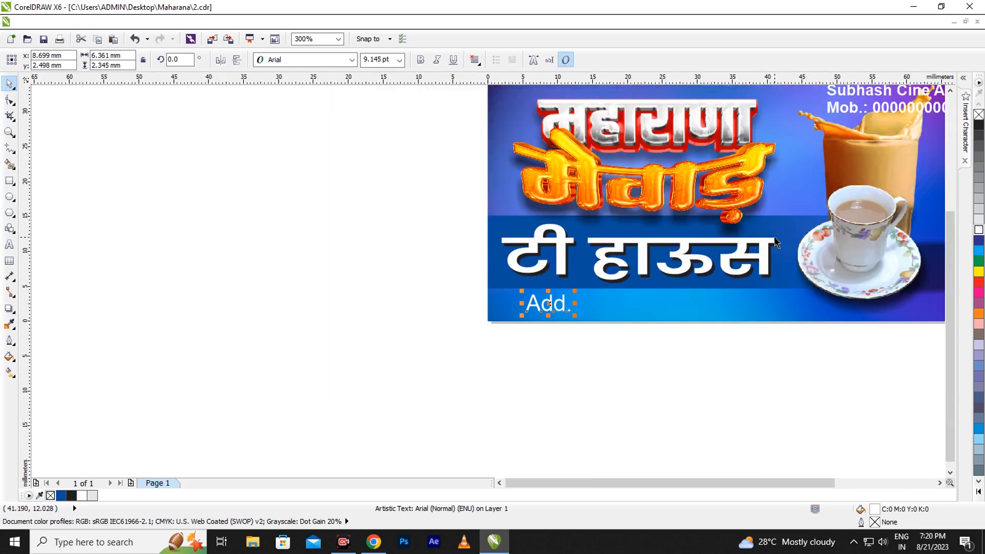